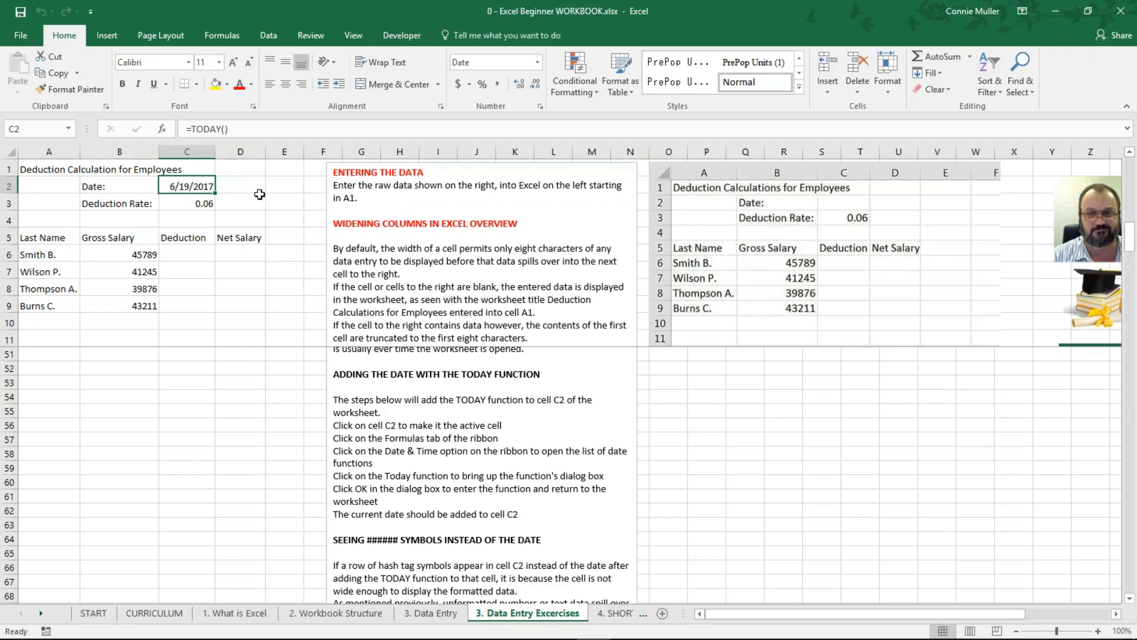
Step: Clear the date from C2 and narrow column C back to its original width
{"action": "key", "text": "Delete"}
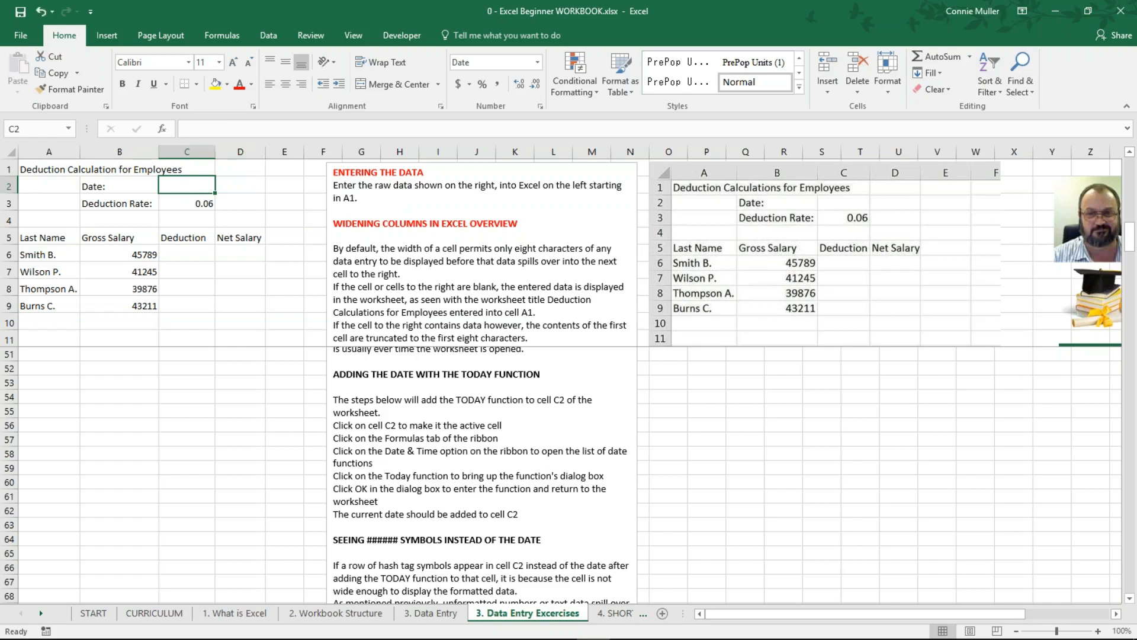
{"action": "left_click_drag", "start_coordinate": [214, 153], "coordinate": [193, 153]}
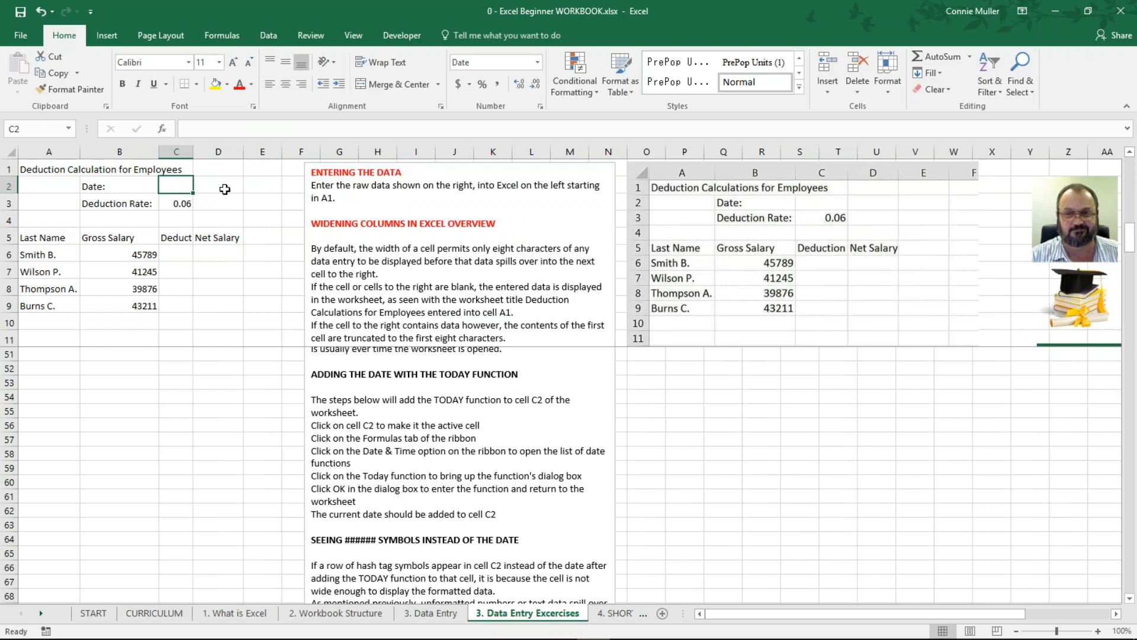
{"action": "type", "text": "19"}
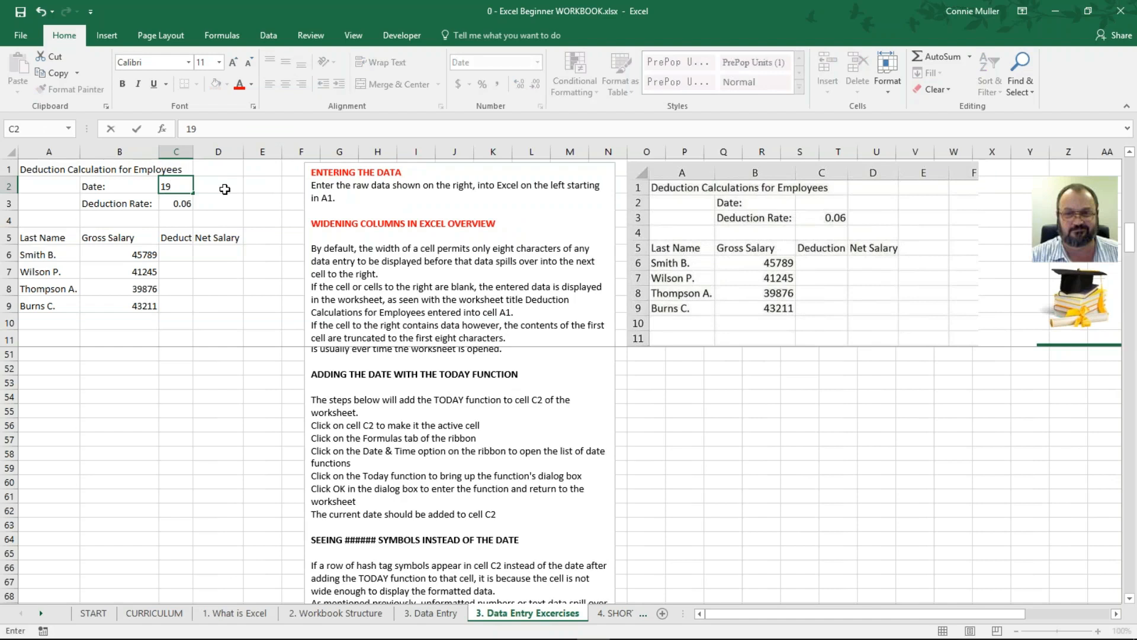
{"action": "type", "text": "th June 2017"}
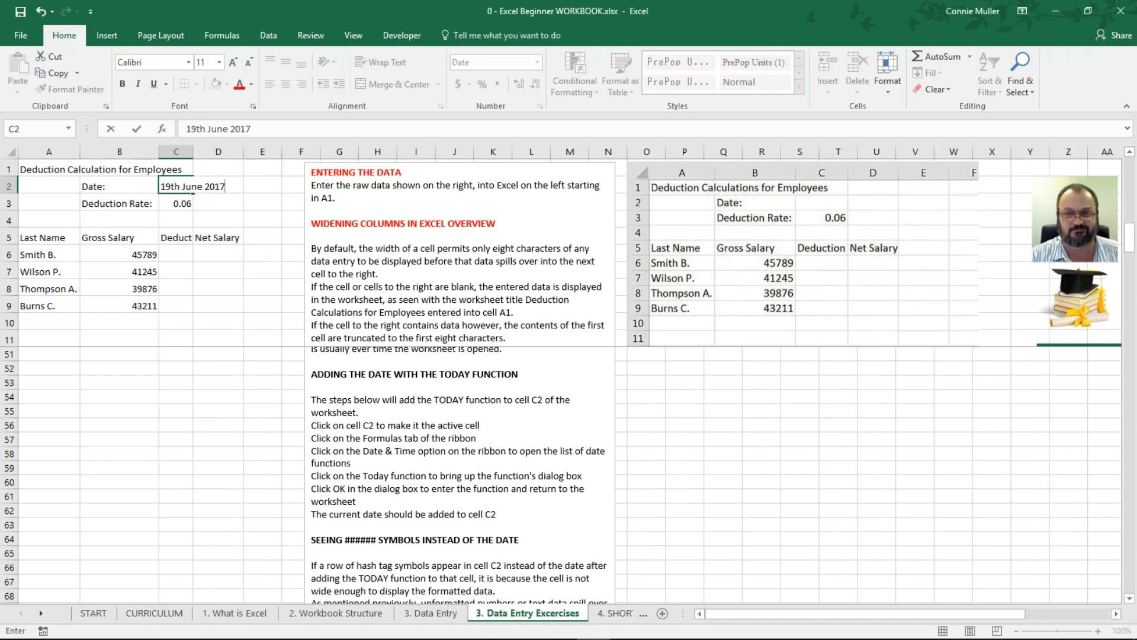
{"action": "key", "text": "Return"}
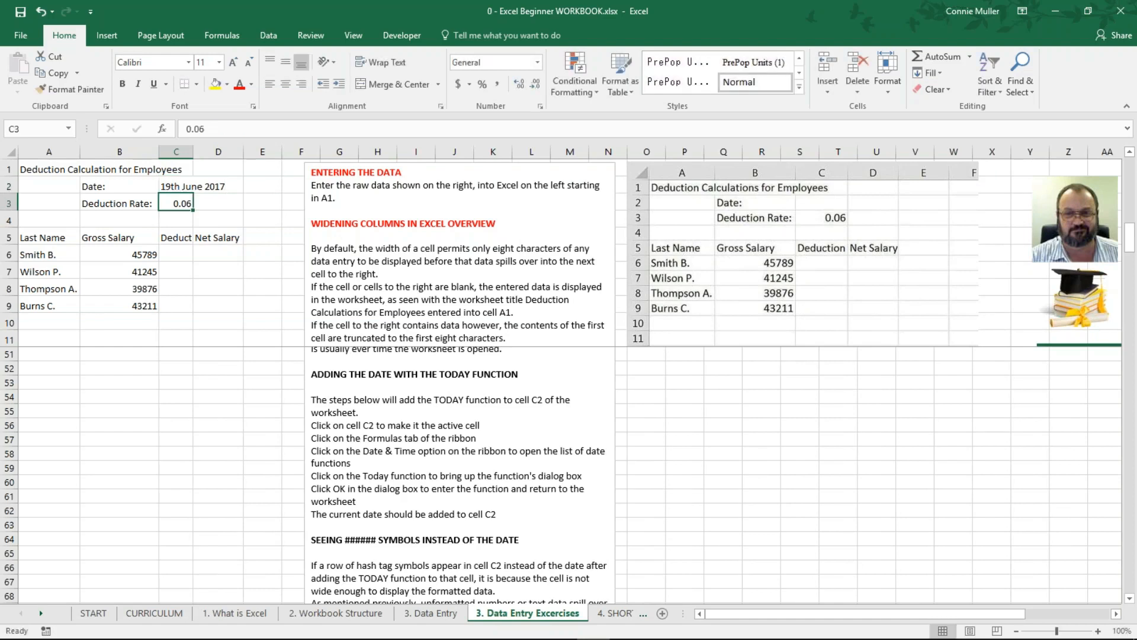
{"action": "left_click", "coordinate": [192, 186]}
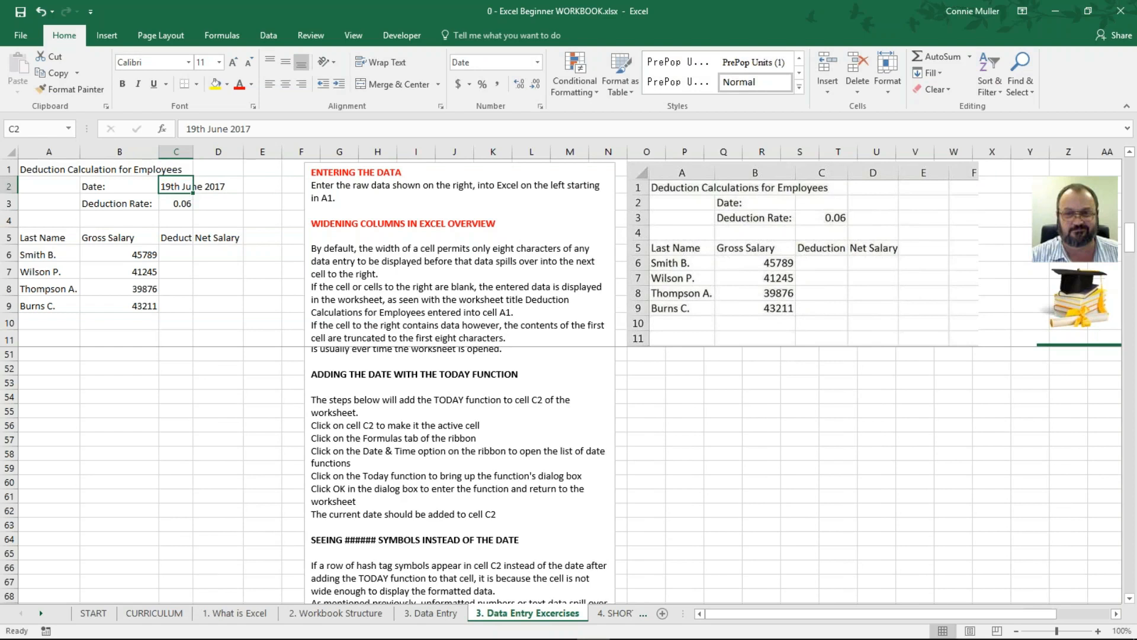
{"action": "type", "text": "19/"}
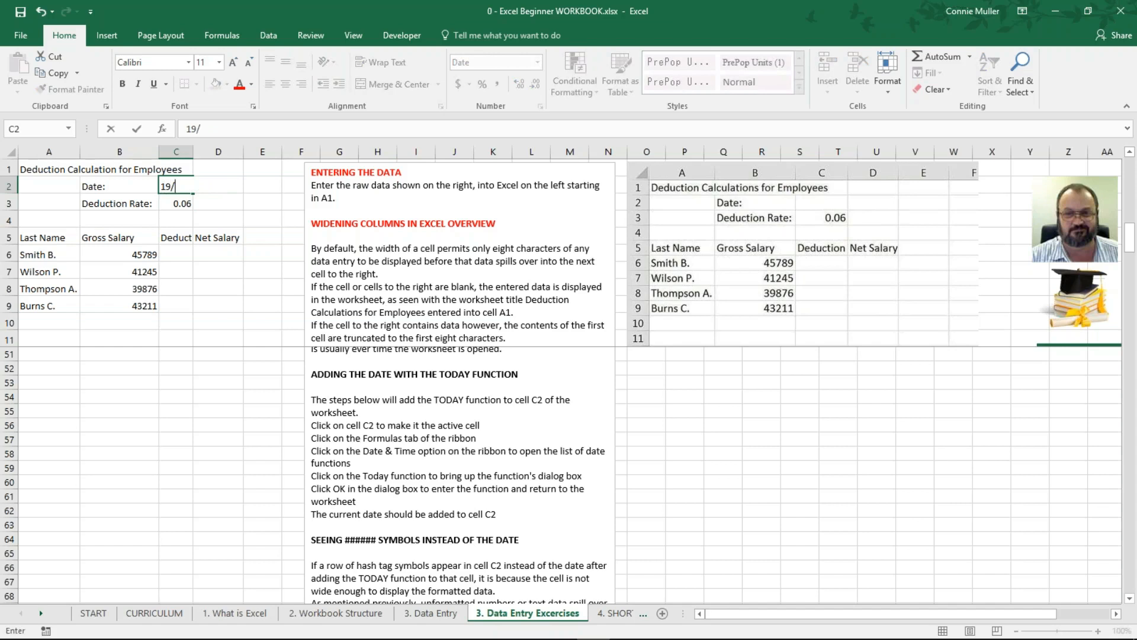
{"action": "type", "text": "07/2017"}
{"action": "key", "text": "Return"}
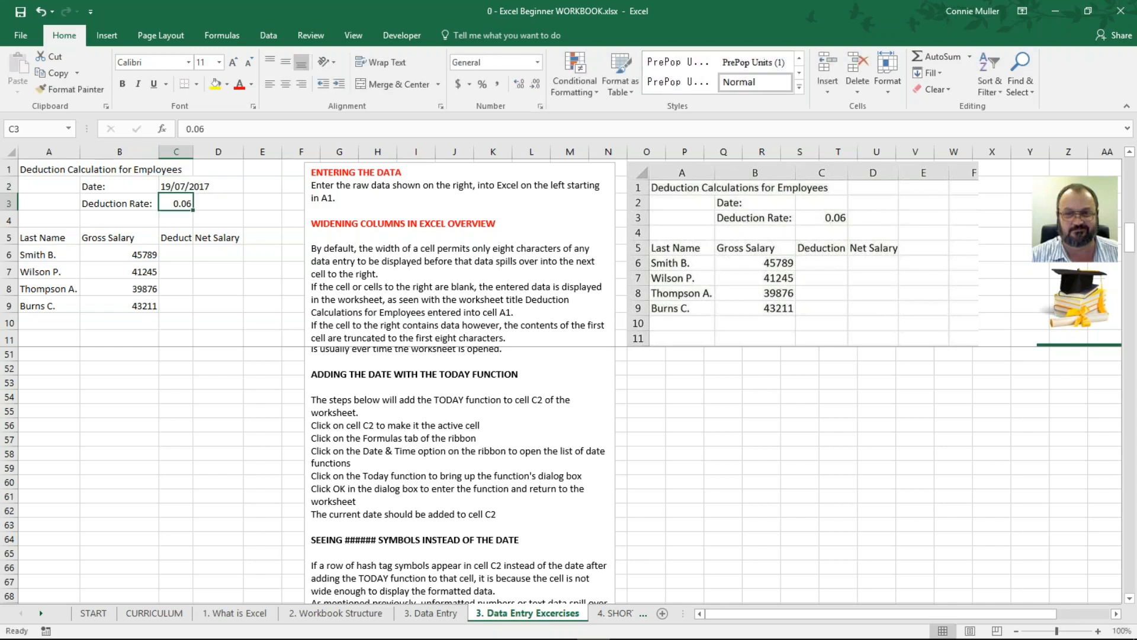
{"action": "left_click", "coordinate": [191, 186]}
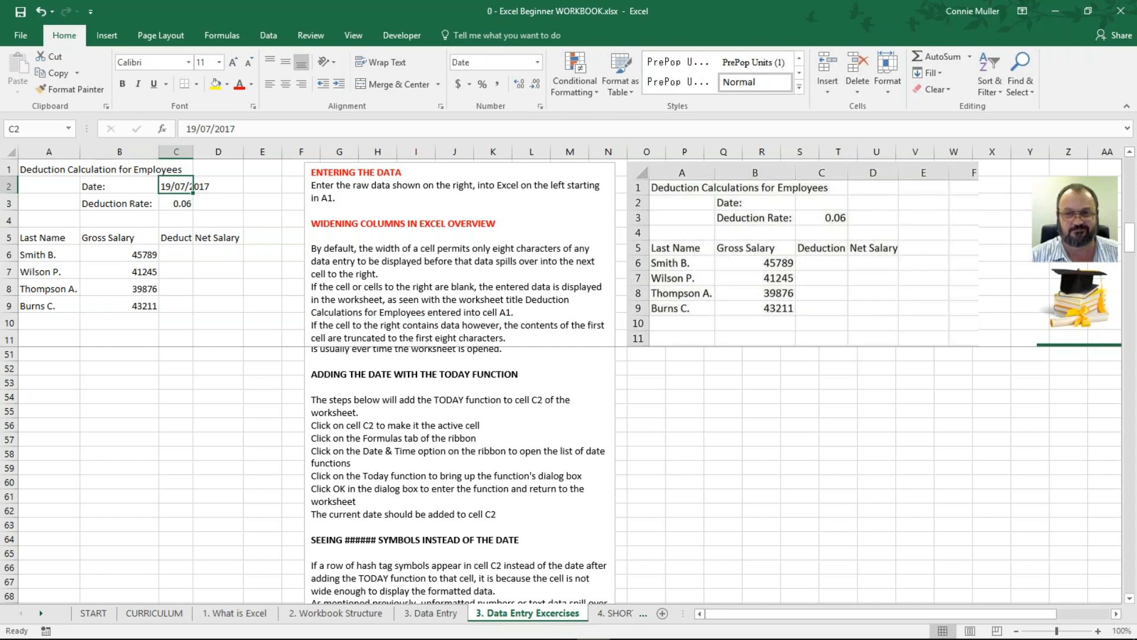
{"action": "key", "text": "BackSpace"}
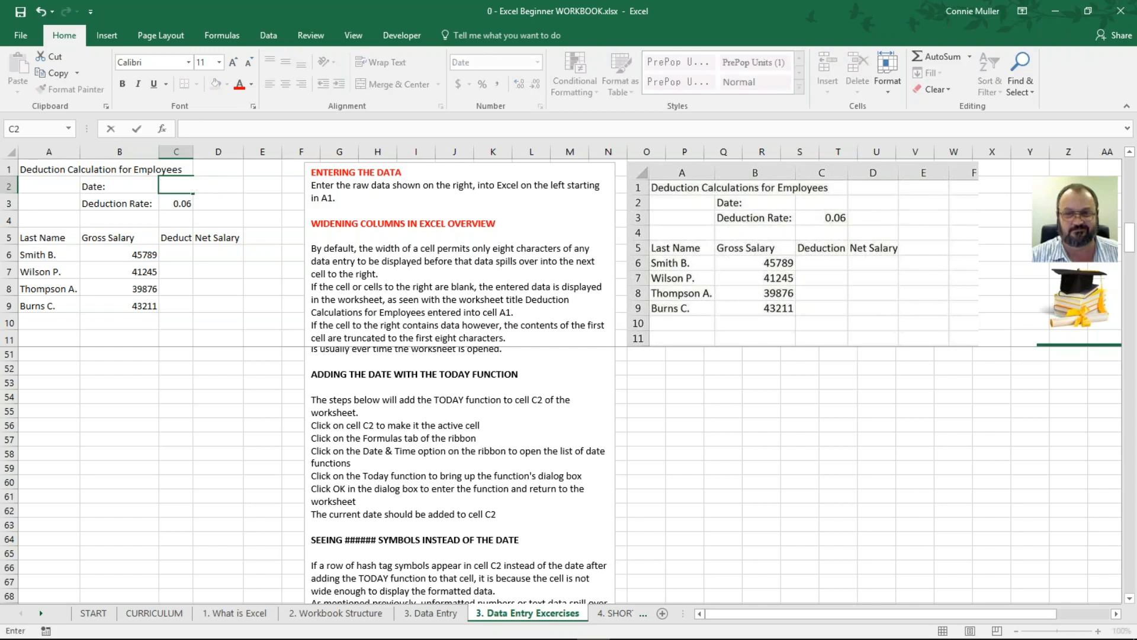
Step: Enter the formula =today() in C2, which displays ###### in the narrow column
{"action": "key", "text": "Return"}
{"action": "left_click", "coordinate": [176, 186]}
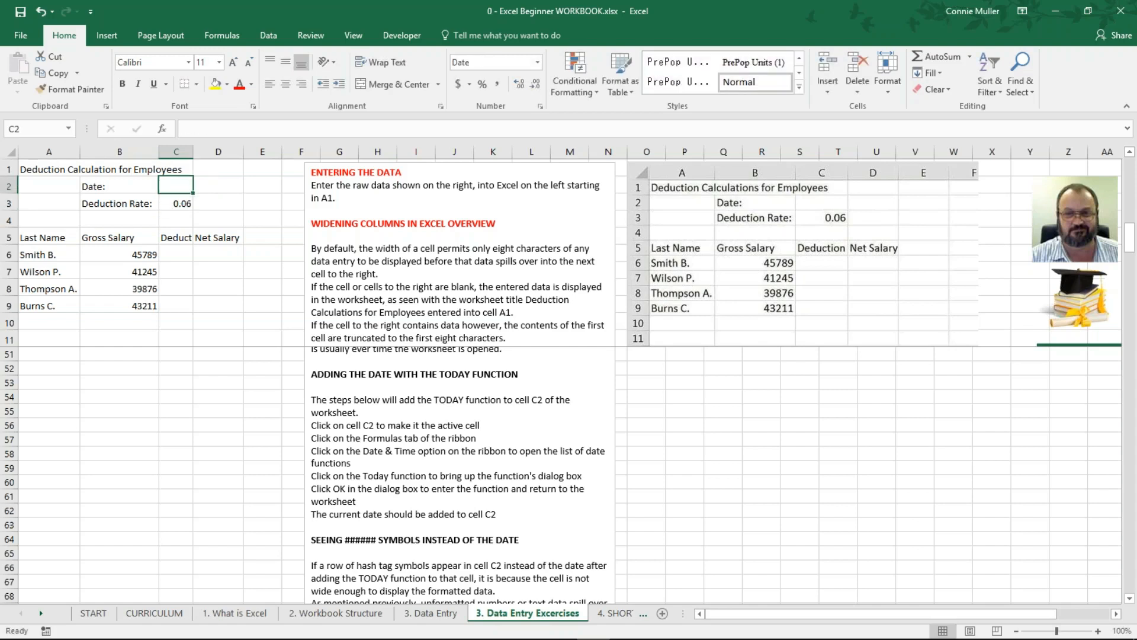
{"action": "type", "text": "="}
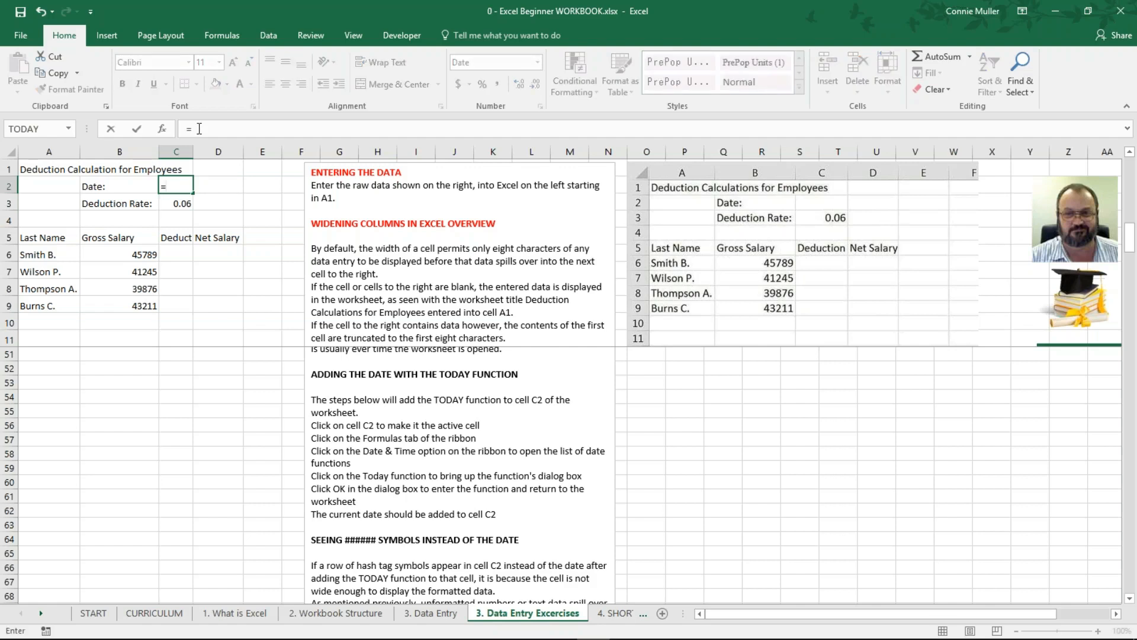
{"action": "type", "text": "today"}
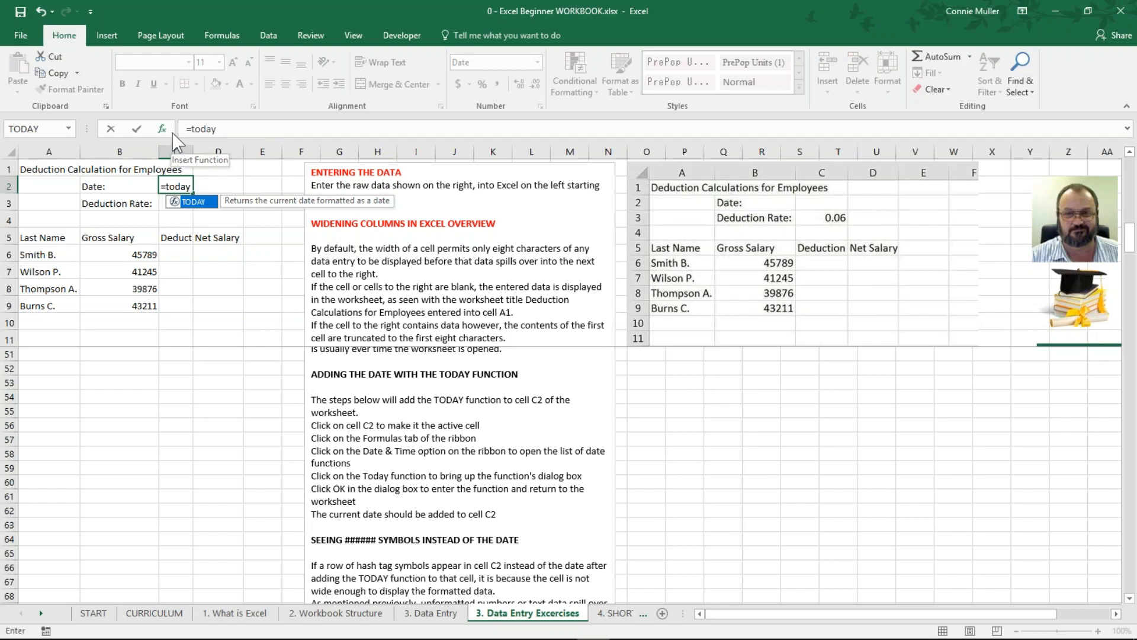
{"action": "type", "text": "()"}
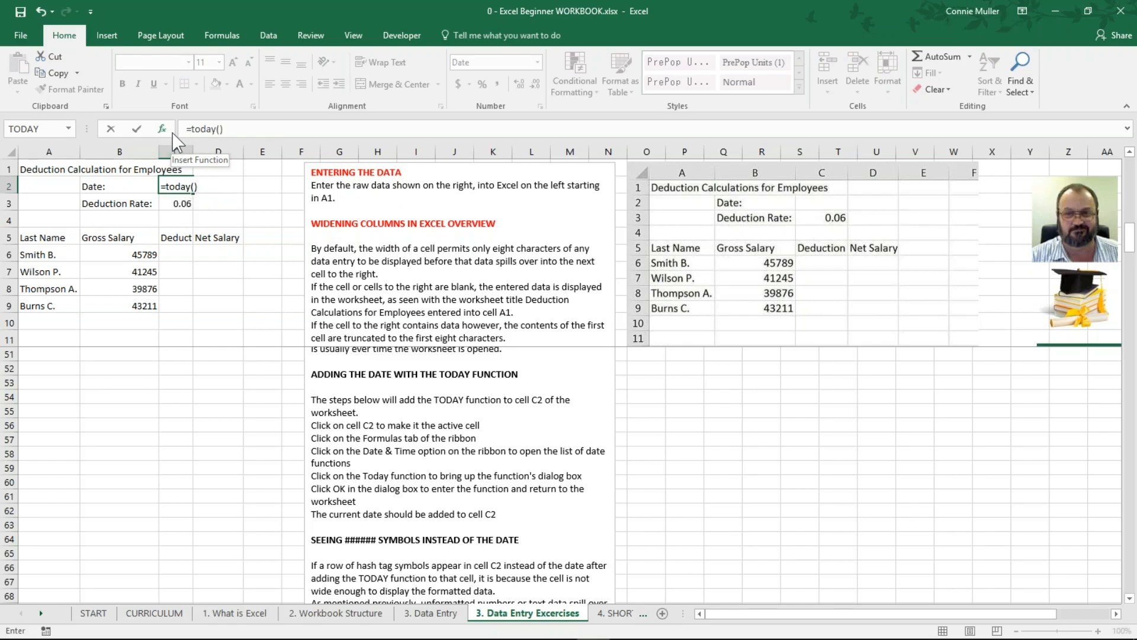
{"action": "key", "text": "Return"}
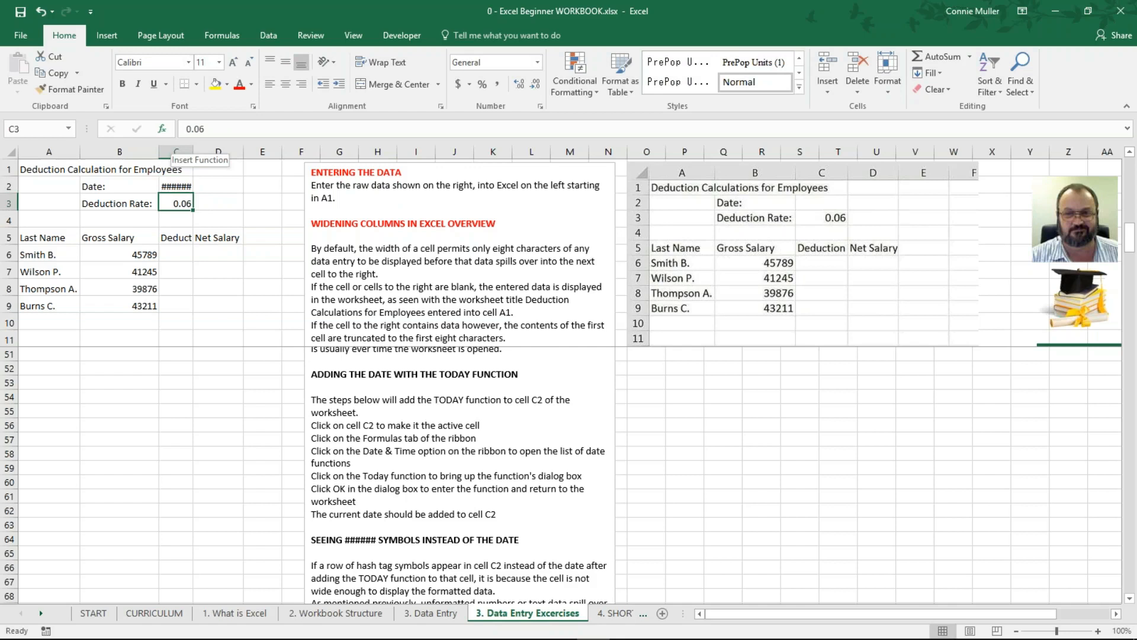
{"action": "left_click", "coordinate": [176, 186]}
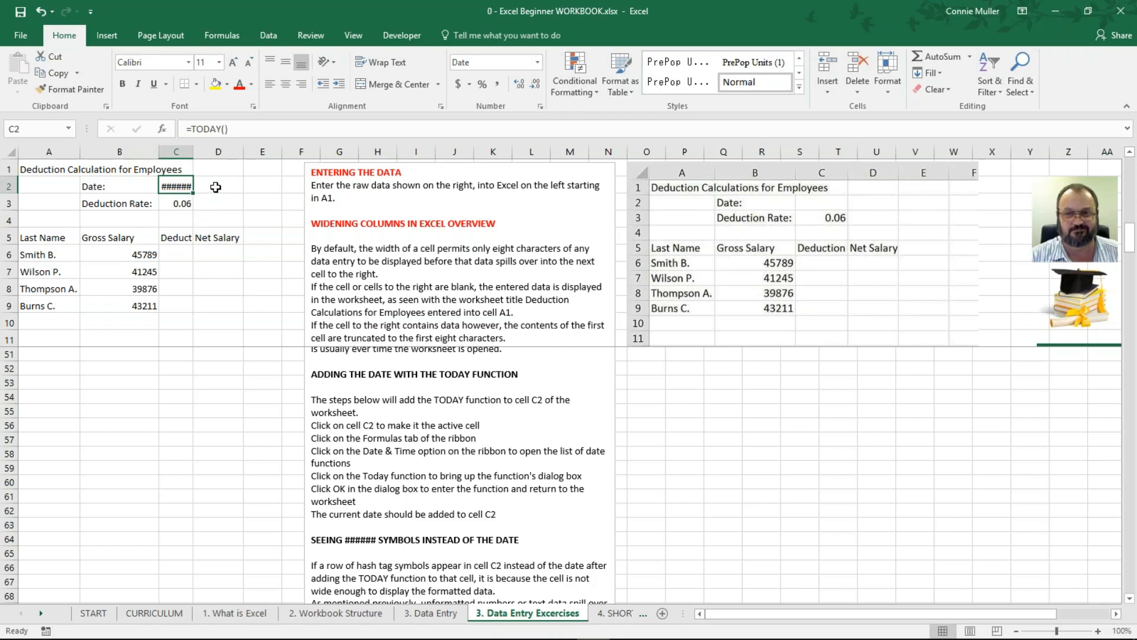
{"action": "mouse_move", "coordinate": [177, 184]}
{"action": "left_click_drag", "start_coordinate": [193, 153], "coordinate": [211, 151]}
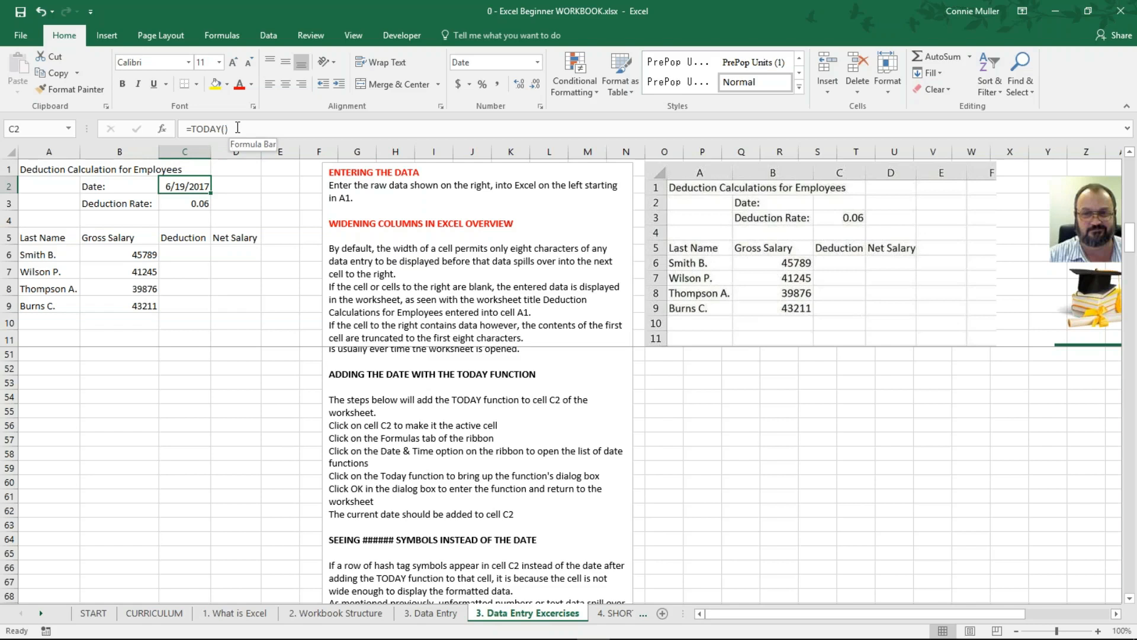
{"action": "key", "text": "ctrl+z"}
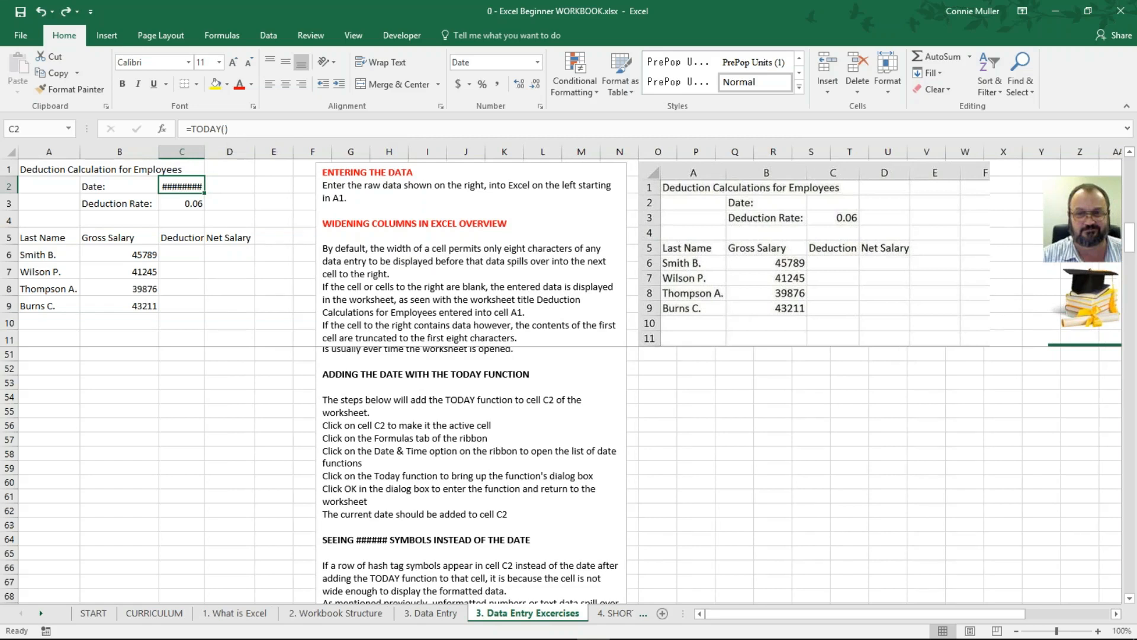
{"action": "key", "text": "ctrl+z"}
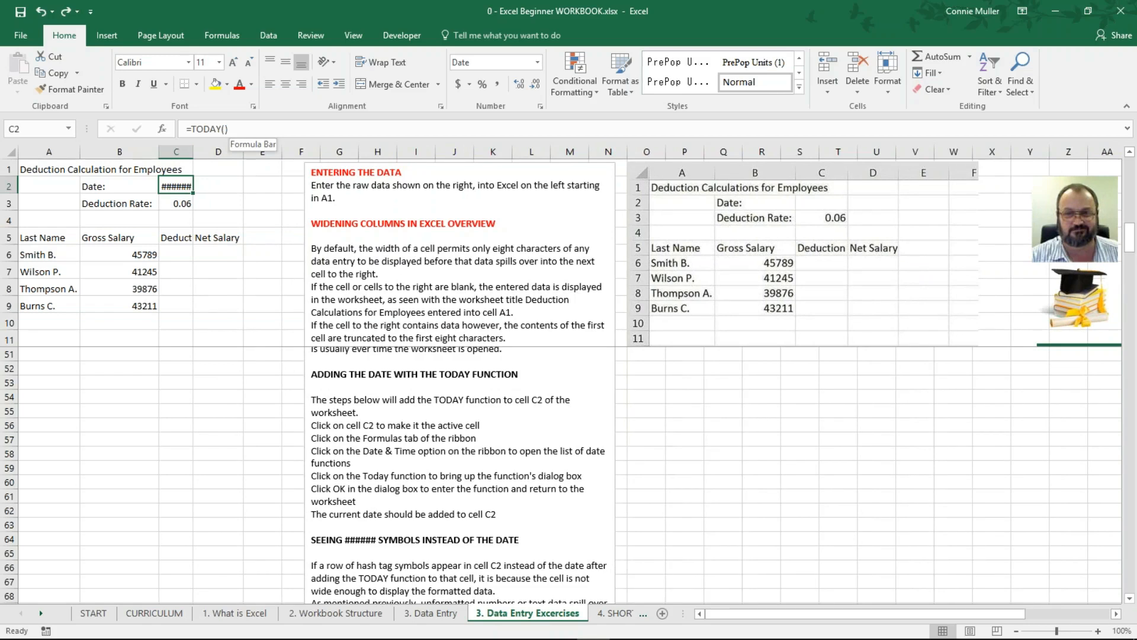
Step: Undo the =TODAY() entry in C2 and start editing the cell in the formula bar
{"action": "key", "text": "ctrl+z"}
{"action": "left_click", "coordinate": [202, 128]}
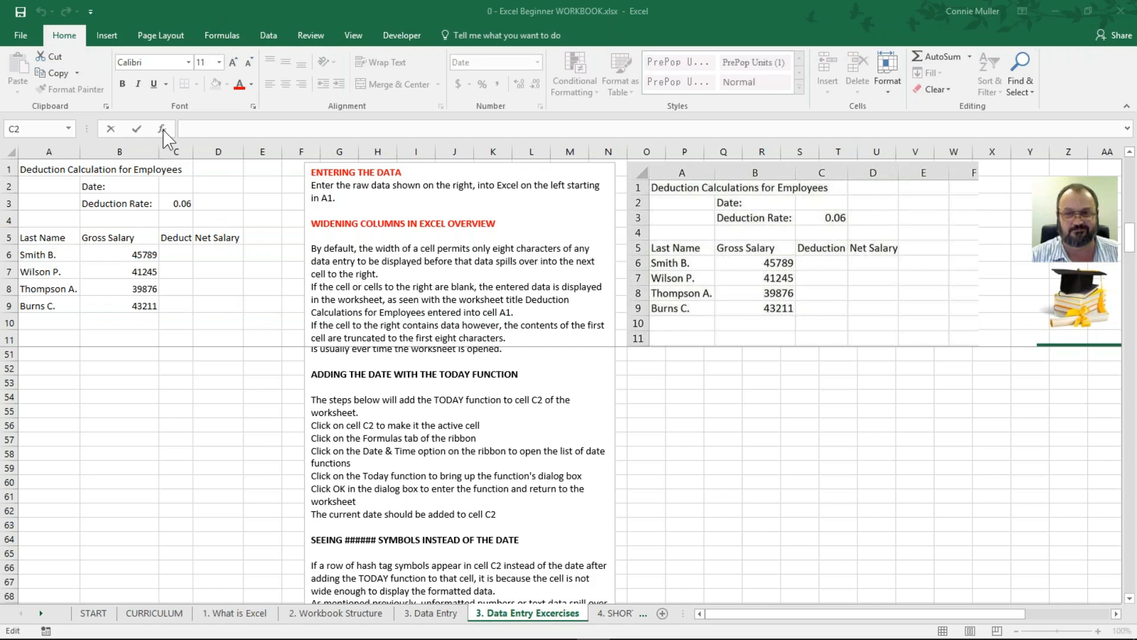
Step: Begin a formula in C2 with Insert Function and pick TODAY from Most Recently Used
{"action": "left_click", "coordinate": [198, 128]}
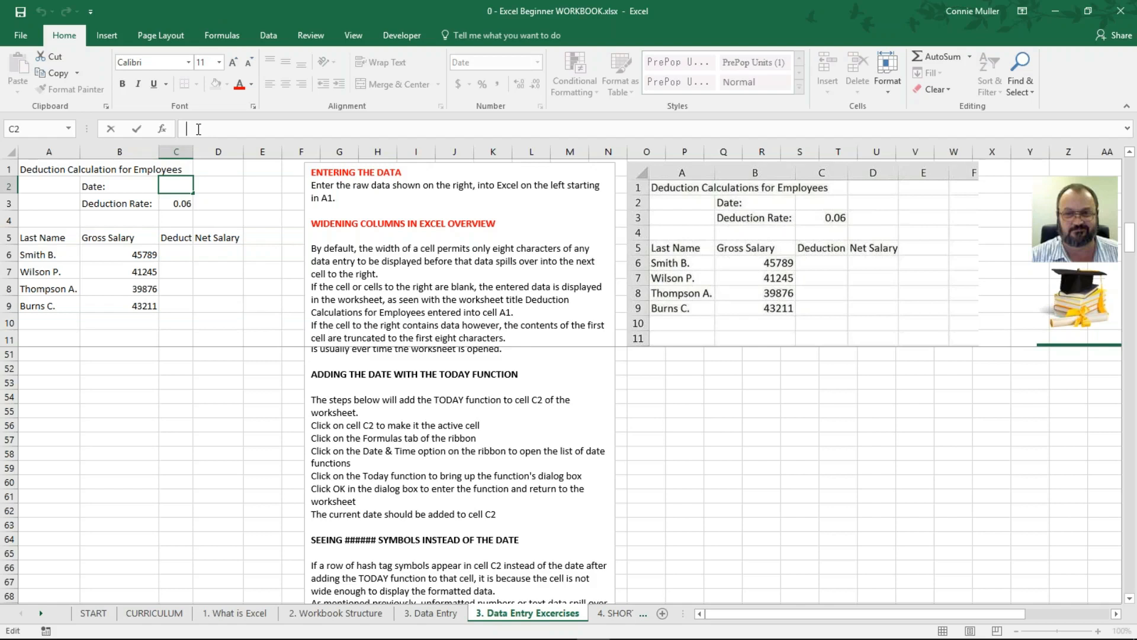
{"action": "left_click", "coordinate": [162, 129]}
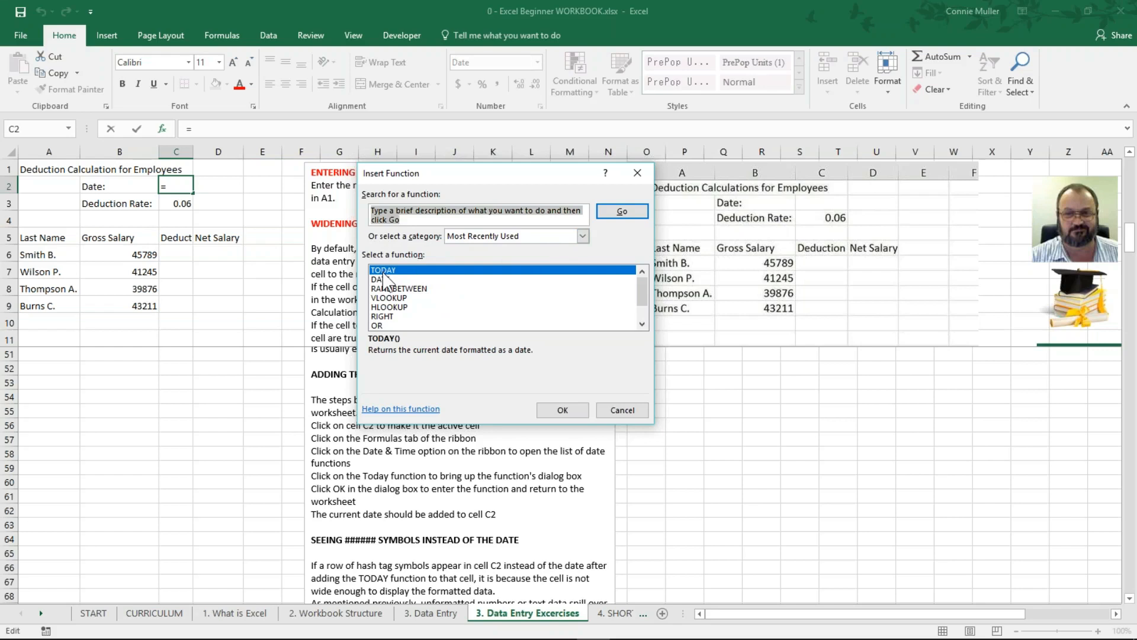
{"action": "left_click", "coordinate": [446, 271]}
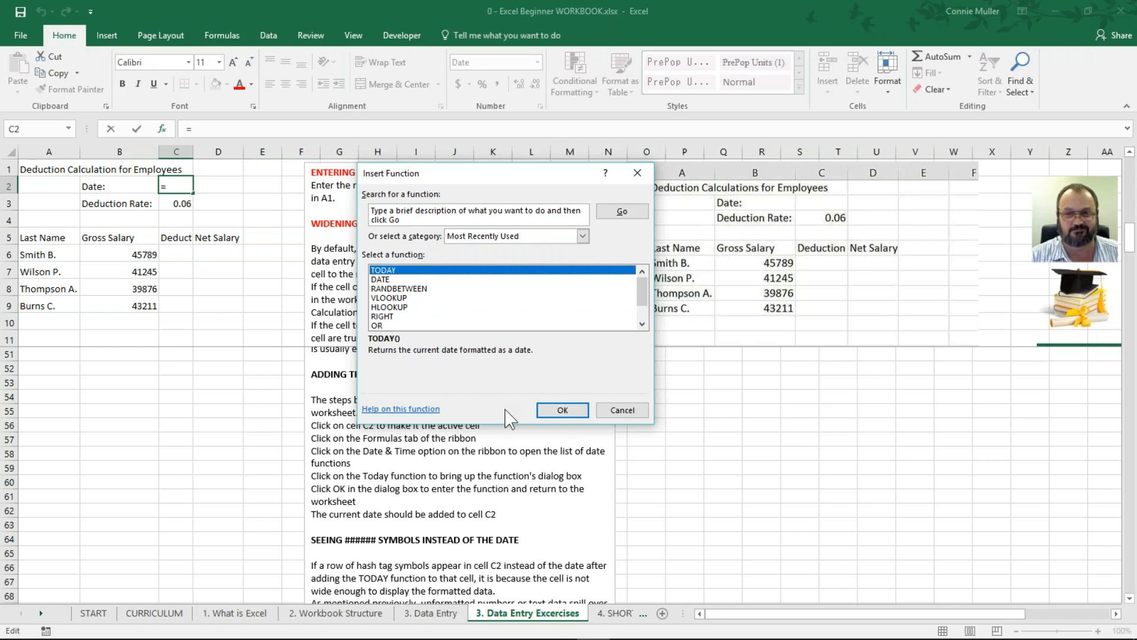
Step: Confirm TODAY in both Insert Function and Function Arguments, putting =TODAY() in C2
{"action": "left_click", "coordinate": [562, 410]}
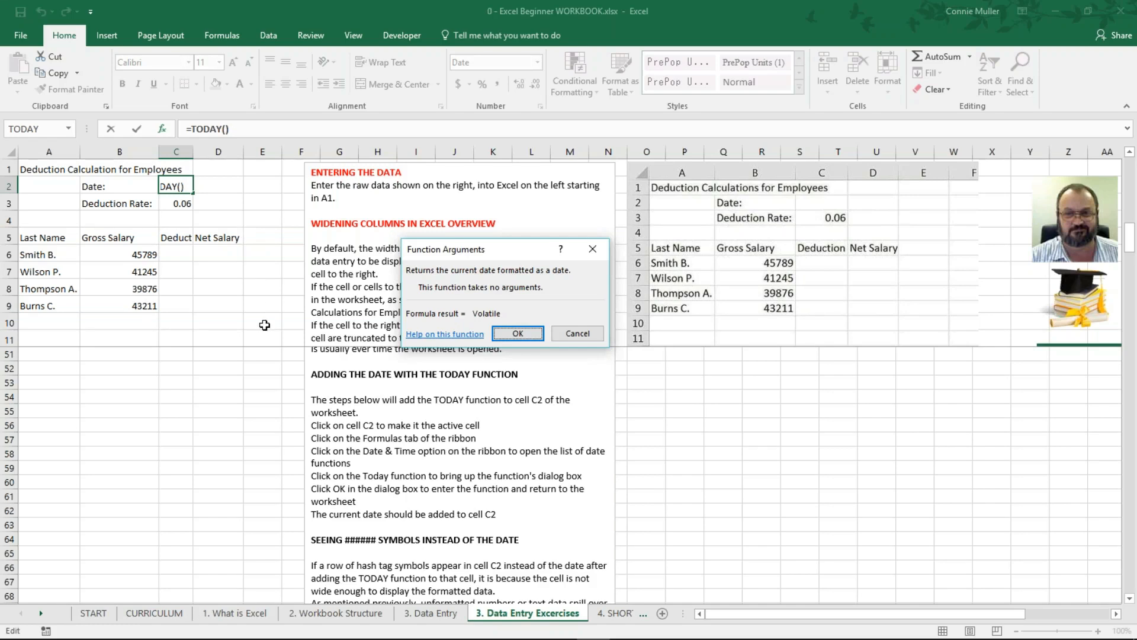
{"action": "left_click", "coordinate": [517, 334]}
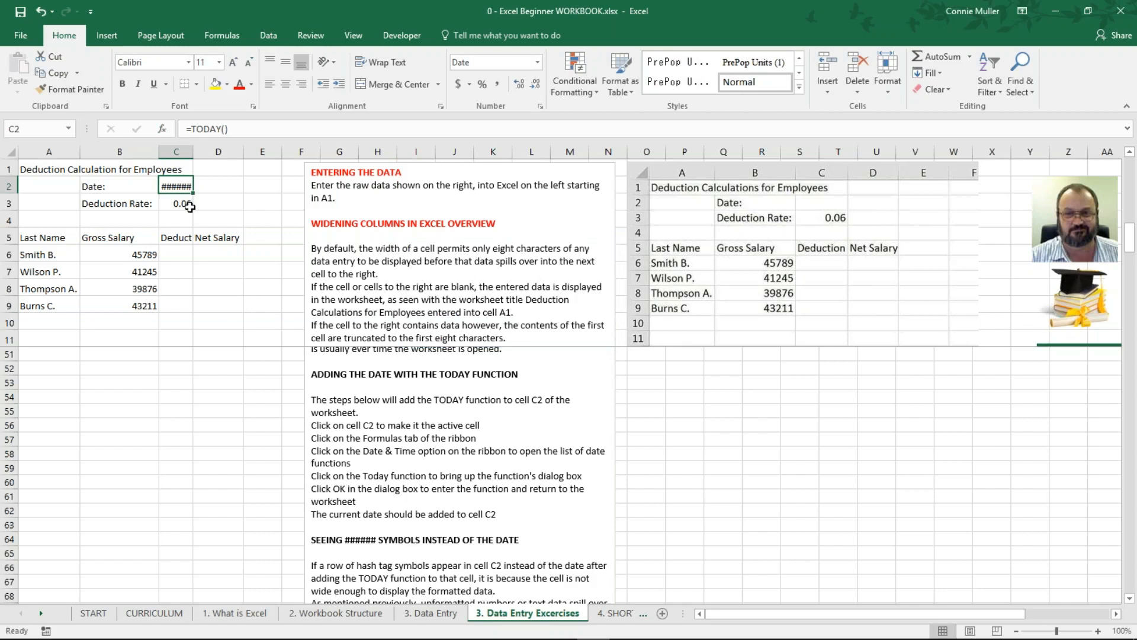
Step: Scroll the tutorial down to the 'Seeing ###### symbols instead of the date' section
{"action": "scroll", "coordinate": [460, 424], "scroll_direction": "down", "scroll_amount": 4}
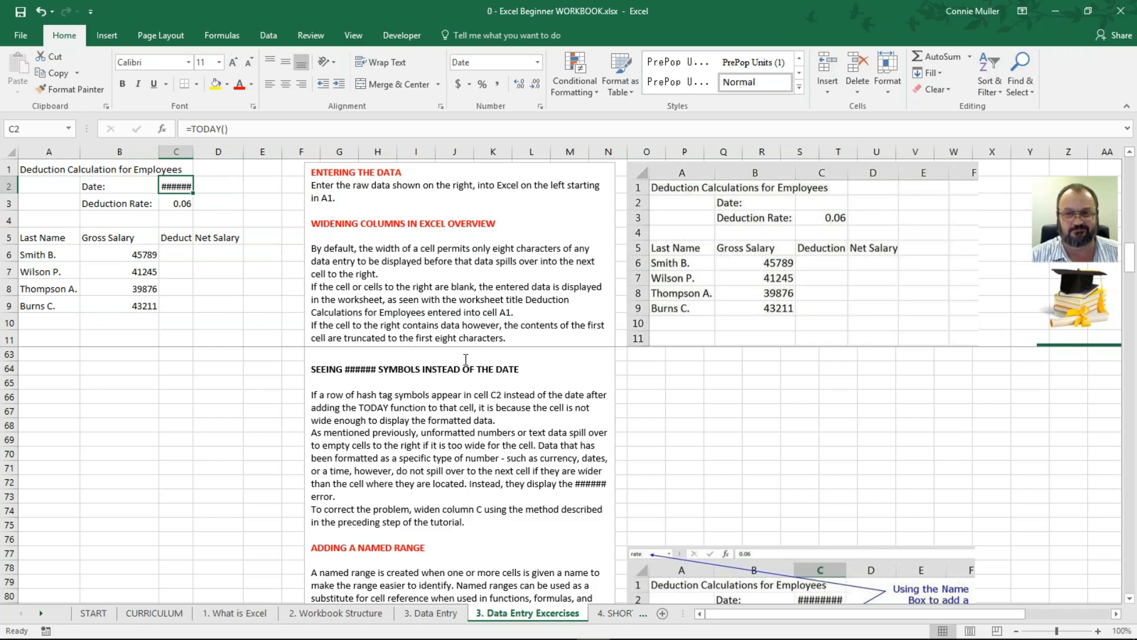
Step: Scroll further down the tutorial while C2 still shows ######
{"action": "scroll", "coordinate": [466, 368], "scroll_direction": "down", "scroll_amount": 4}
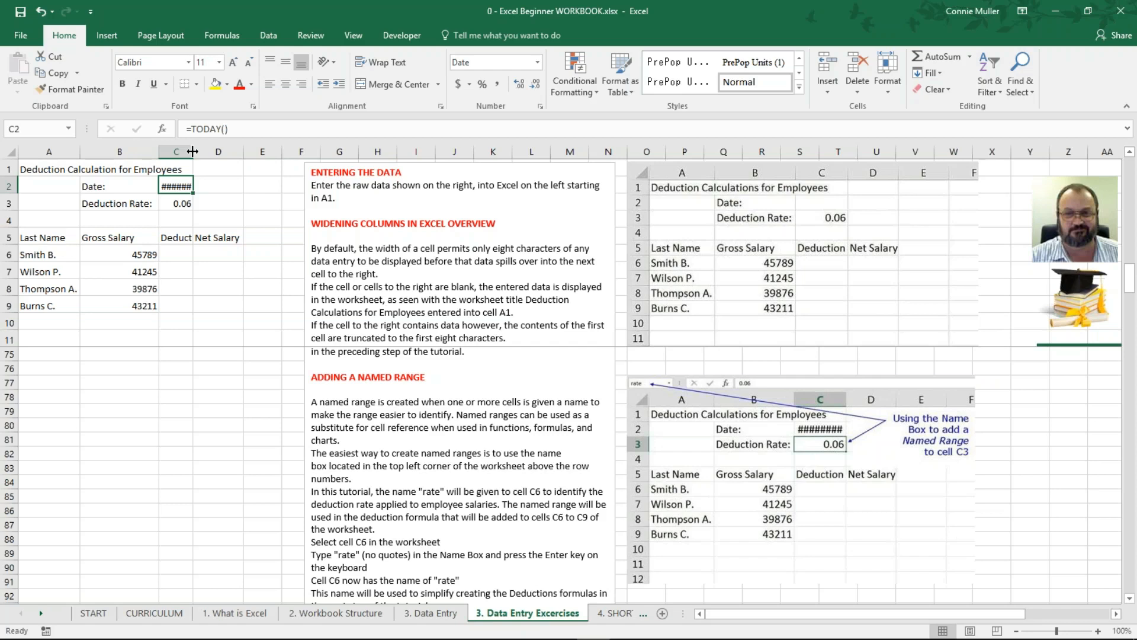
Step: AutoFit column C so C2 displays 6/19/2017 instead of ######
{"action": "double_click", "coordinate": [193, 151]}
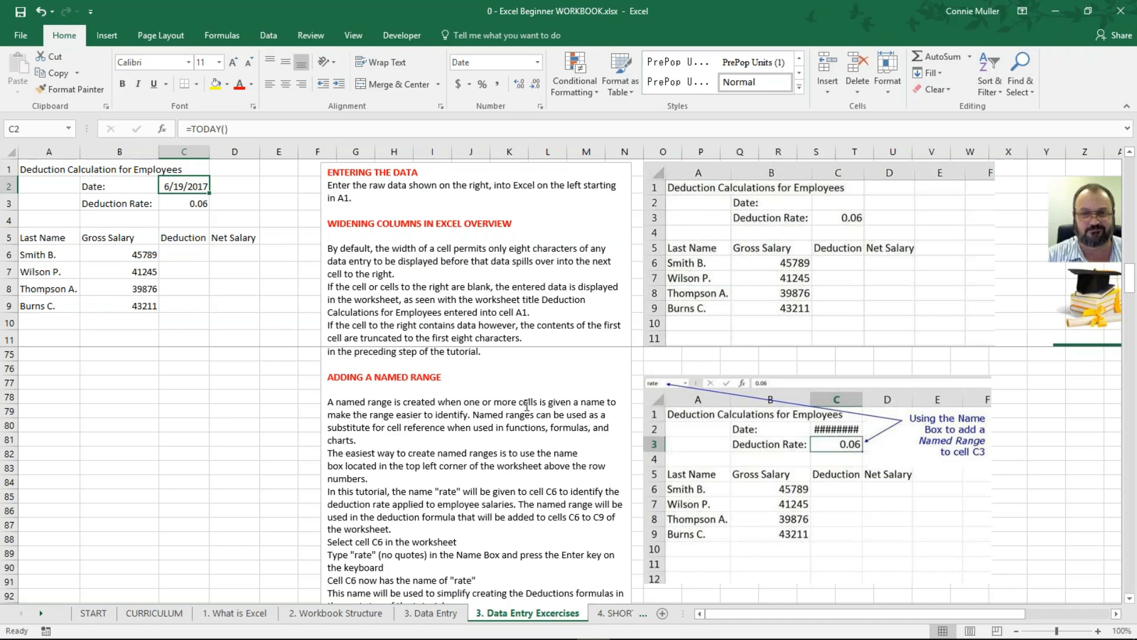
{"action": "scroll", "coordinate": [527, 406], "scroll_direction": "down", "scroll_amount": 1}
{"action": "scroll", "coordinate": [526, 406], "scroll_direction": "up", "scroll_amount": 1}
Step: Scroll to the Employee Deductions Formula section, then select C6 and the rate cell C3
{"action": "scroll", "coordinate": [438, 510], "scroll_direction": "down", "scroll_amount": 3}
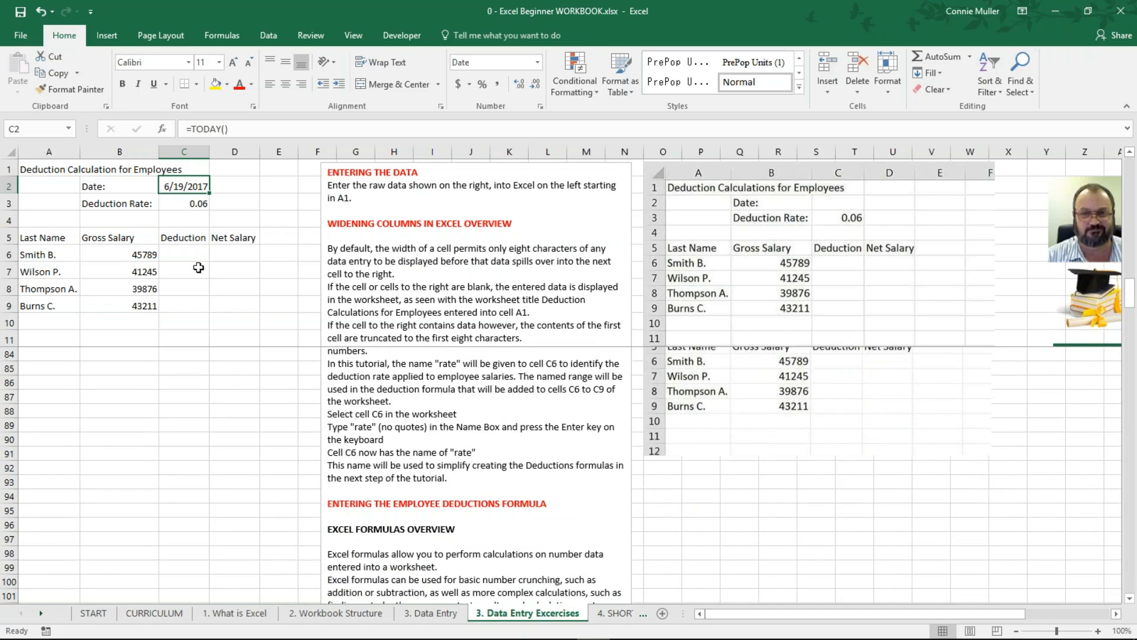
{"action": "left_click", "coordinate": [184, 255]}
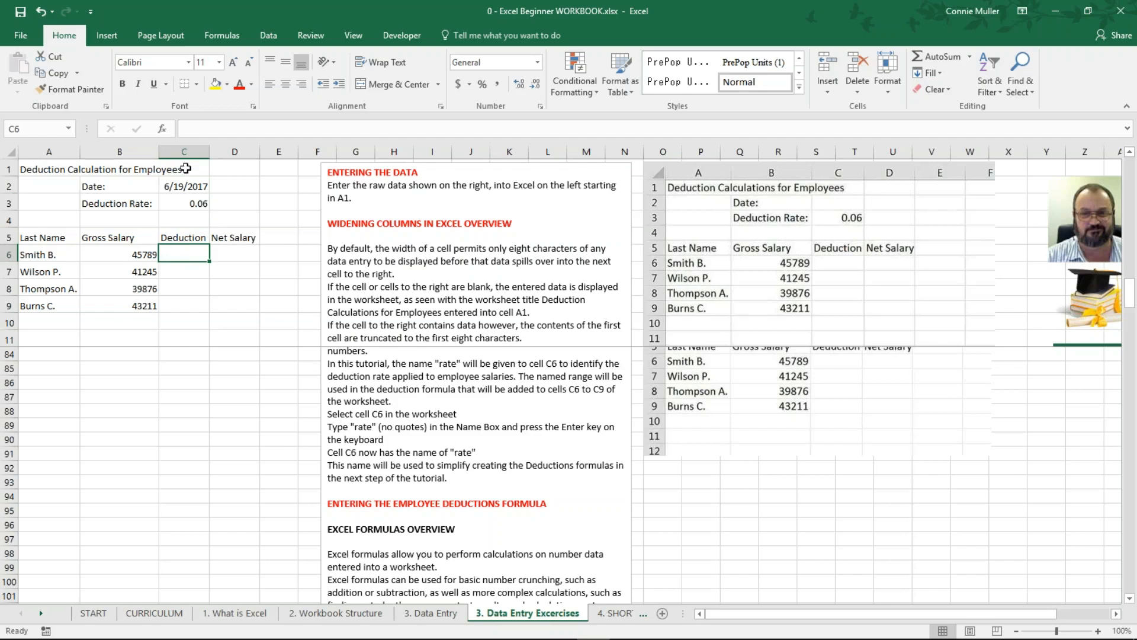
{"action": "left_click", "coordinate": [192, 206]}
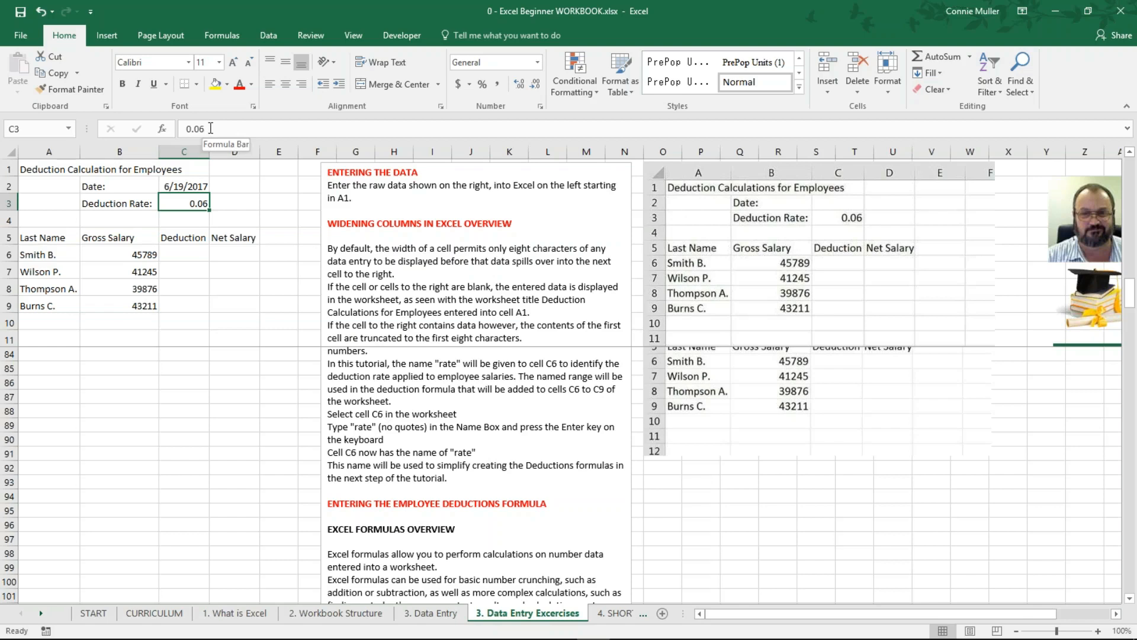
Step: Name cell C3, holding the 0.06 deduction rate, 'rate' in the Name Box
{"action": "left_click", "coordinate": [34, 129]}
{"action": "type", "text": "rate"}
{"action": "key", "text": "Return"}
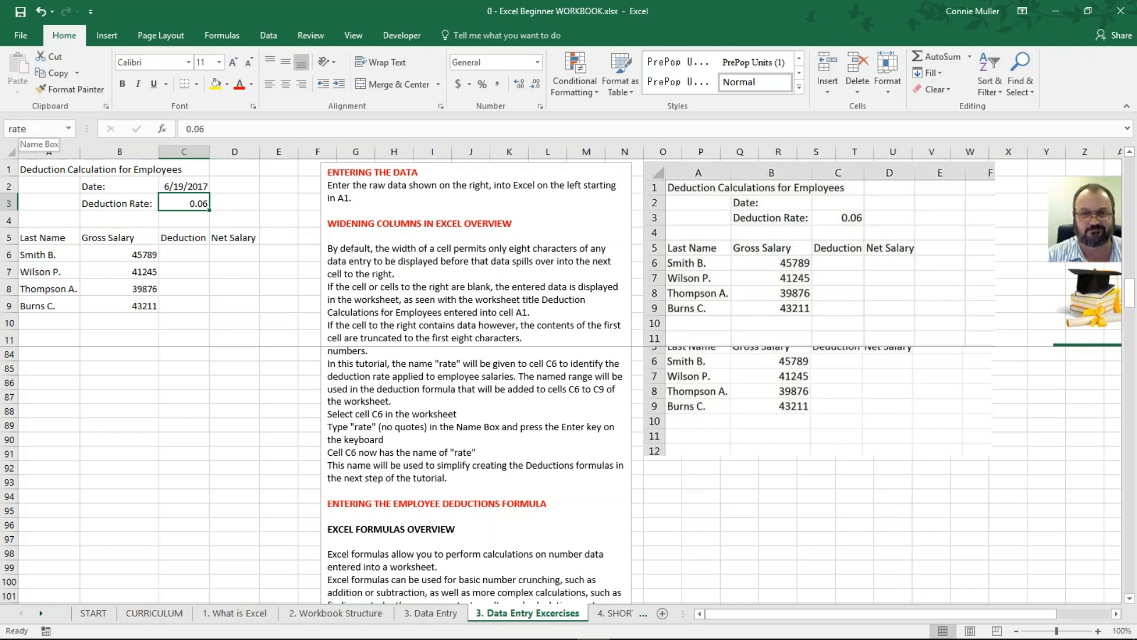
{"action": "left_click", "coordinate": [195, 219]}
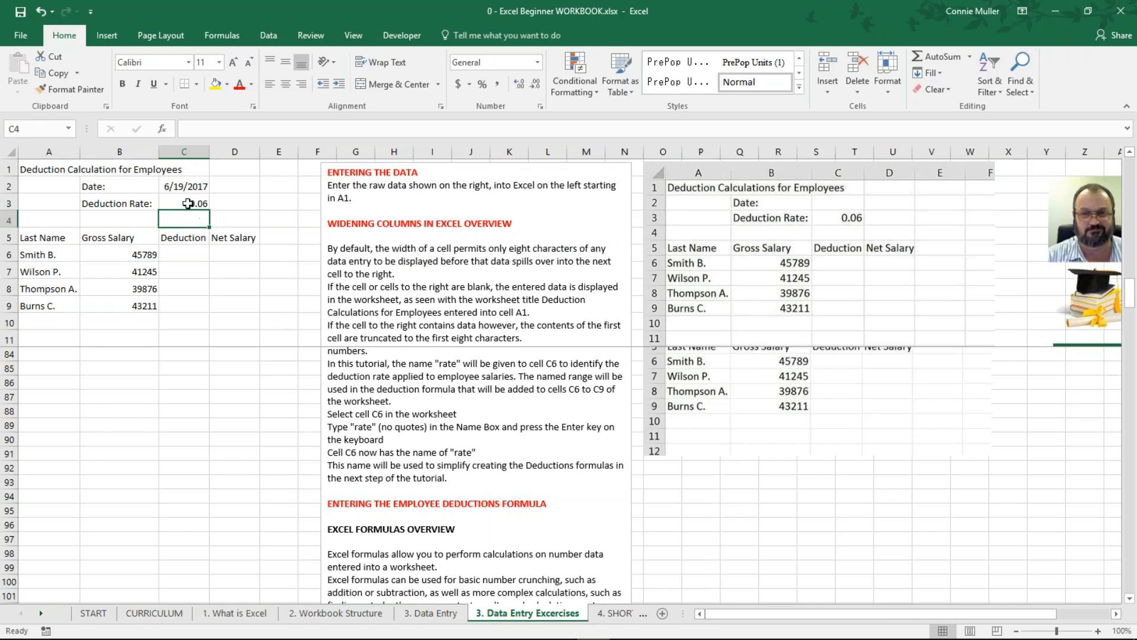
{"action": "left_click", "coordinate": [188, 203]}
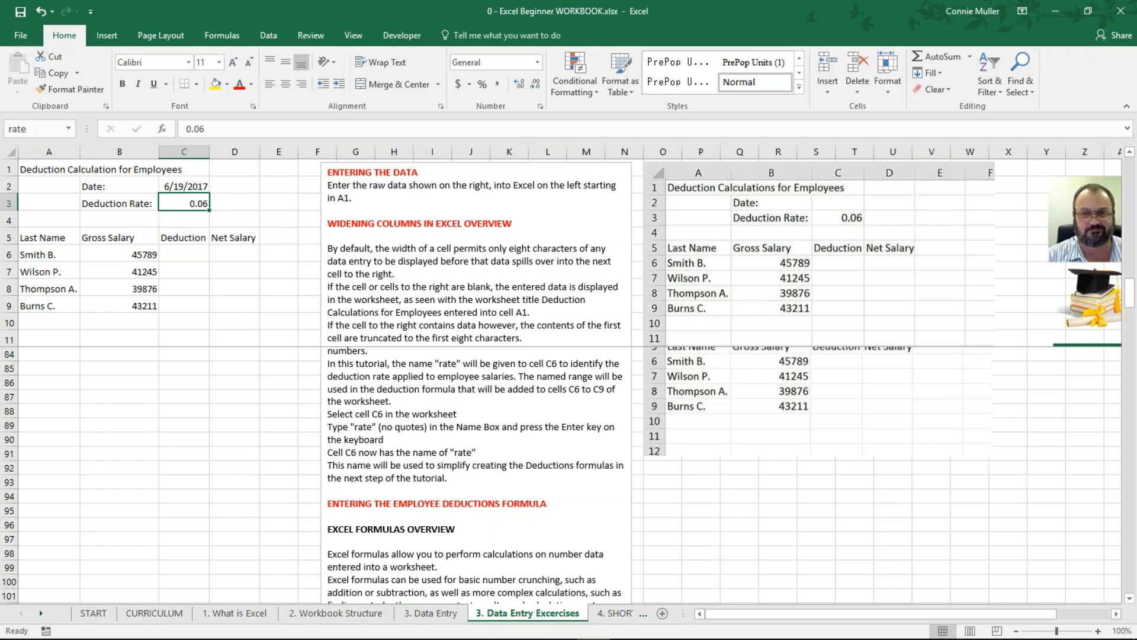
{"action": "left_click", "coordinate": [191, 239]}
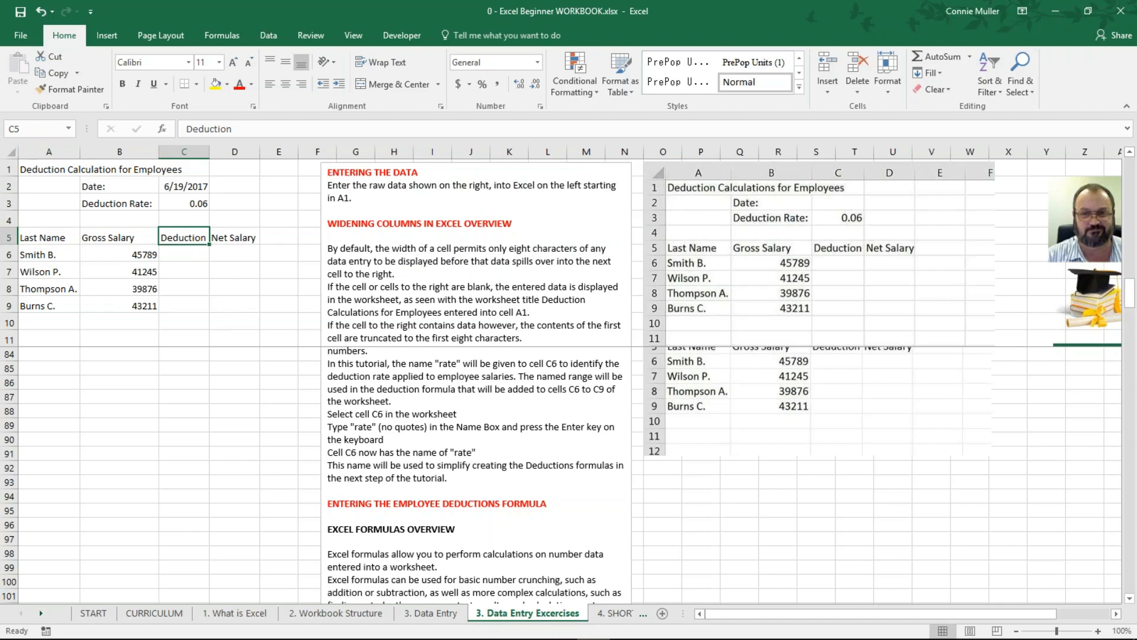
{"action": "left_click", "coordinate": [114, 255]}
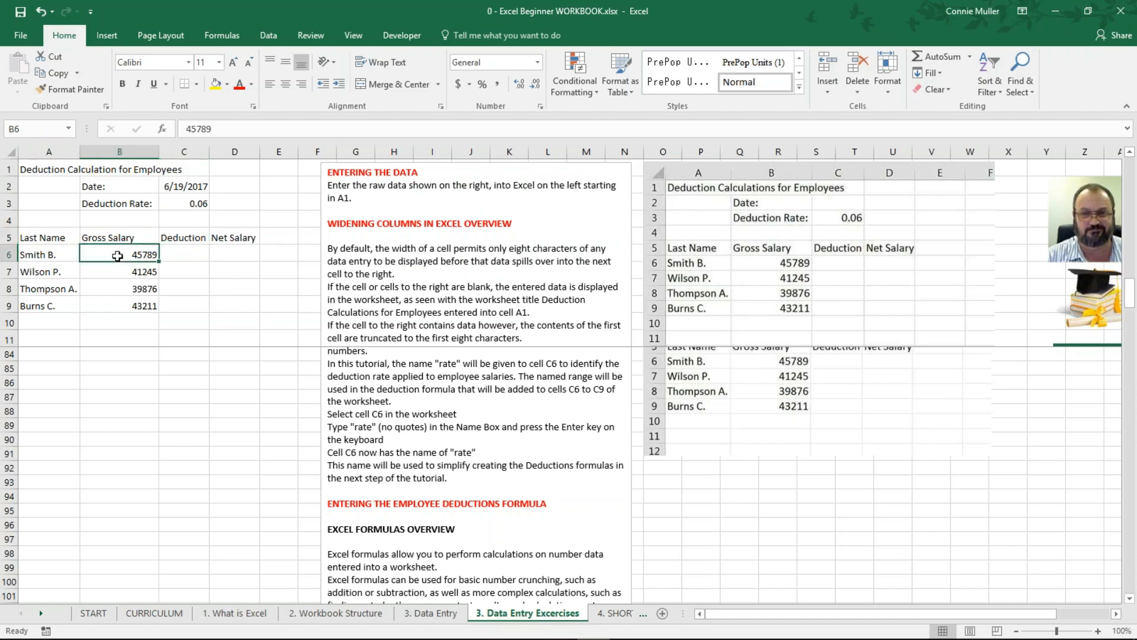
{"action": "left_click", "coordinate": [112, 203]}
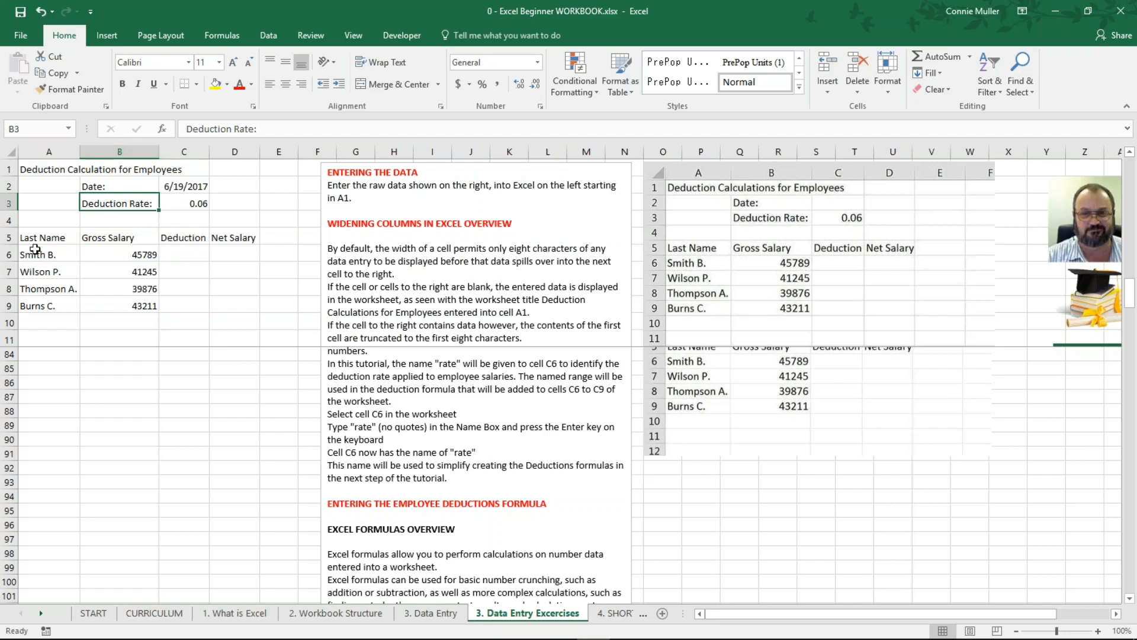
{"action": "left_click", "coordinate": [187, 200]}
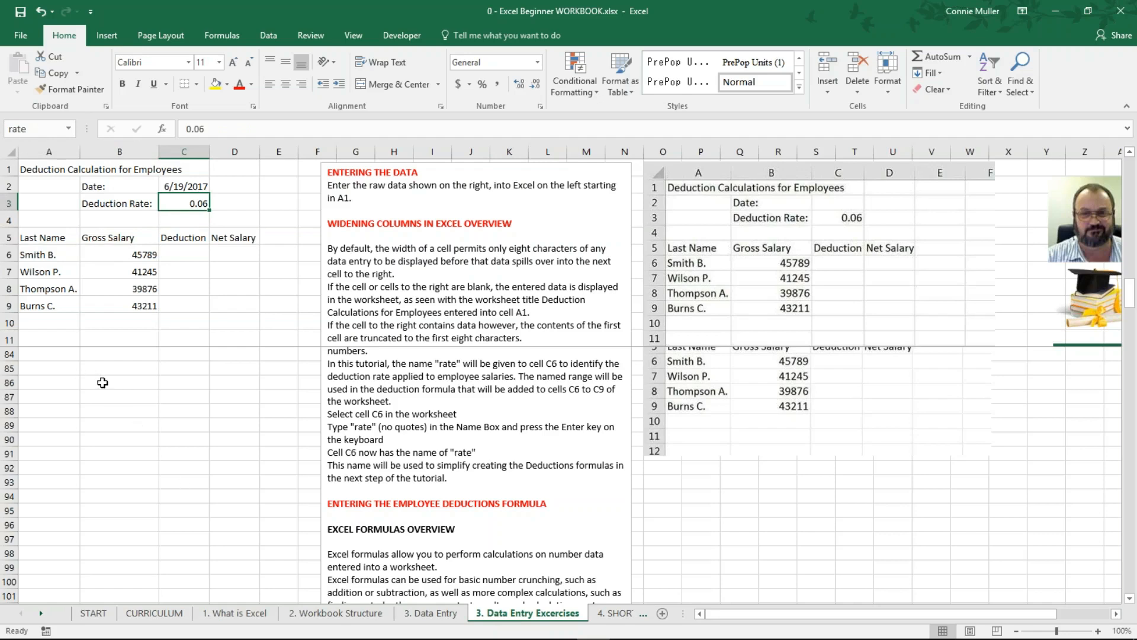
{"action": "left_click", "coordinate": [177, 368]}
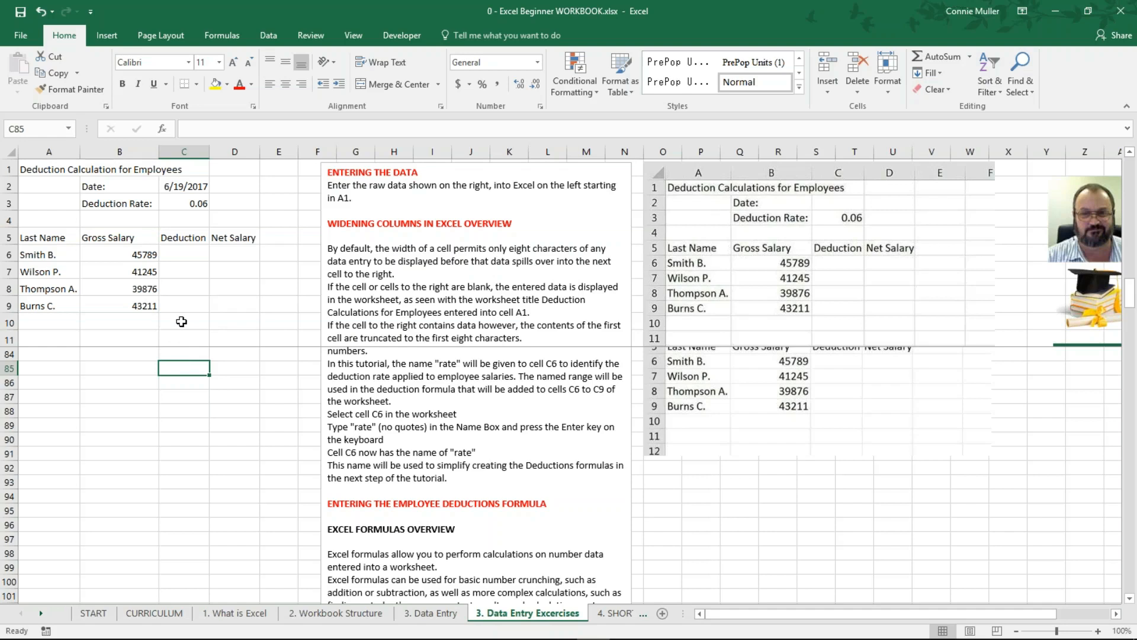
{"action": "left_click", "coordinate": [183, 254]}
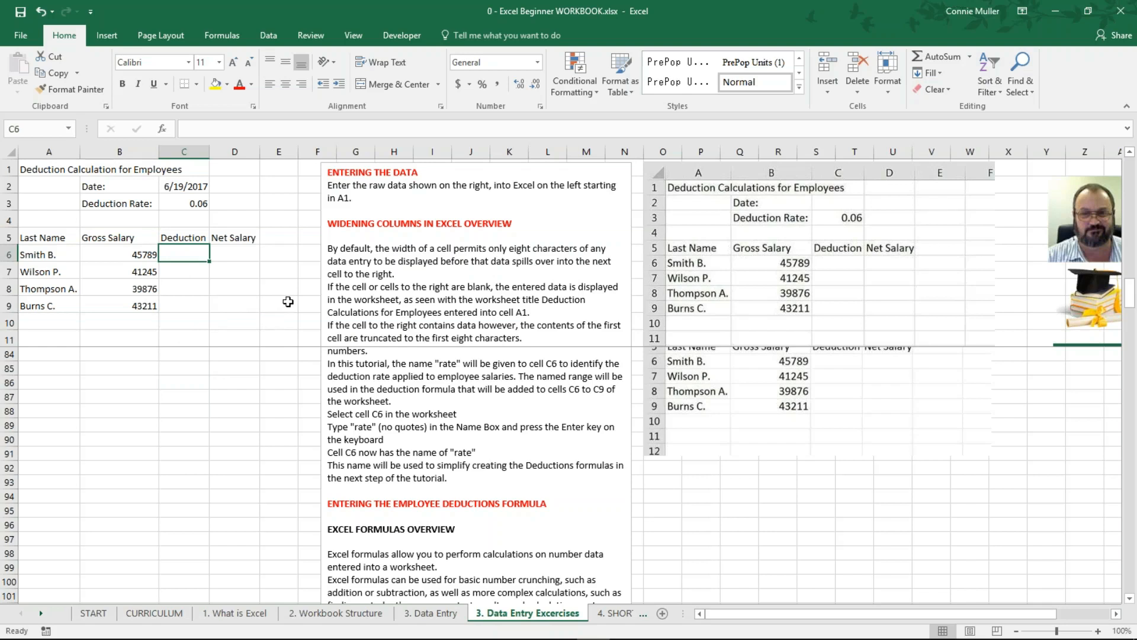
{"action": "type", "text": "="}
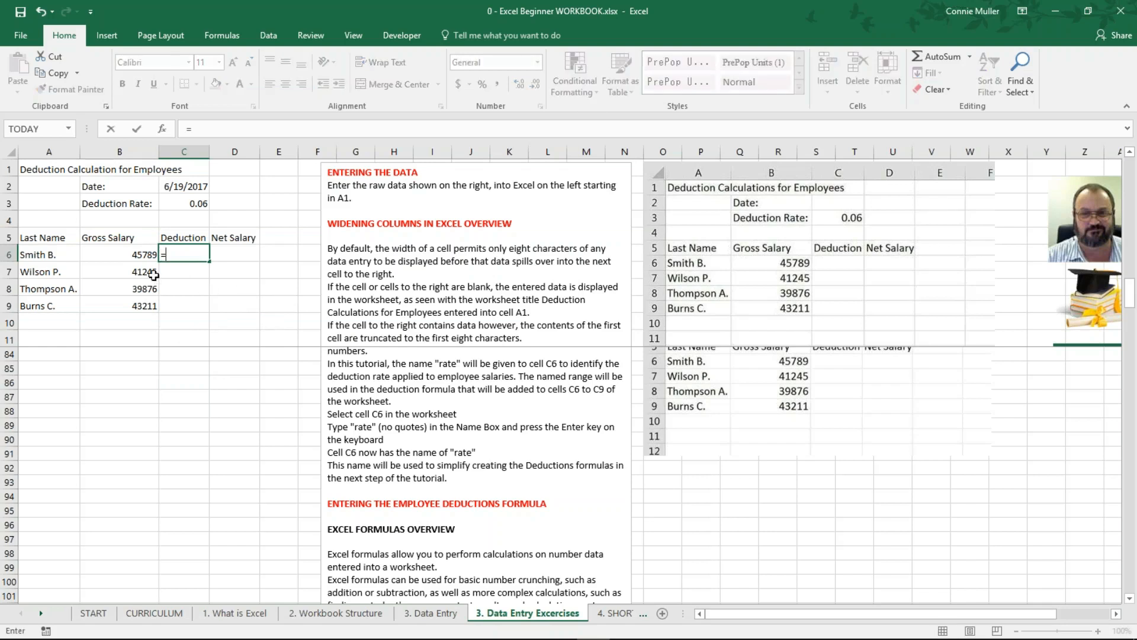
{"action": "left_click", "coordinate": [111, 254]}
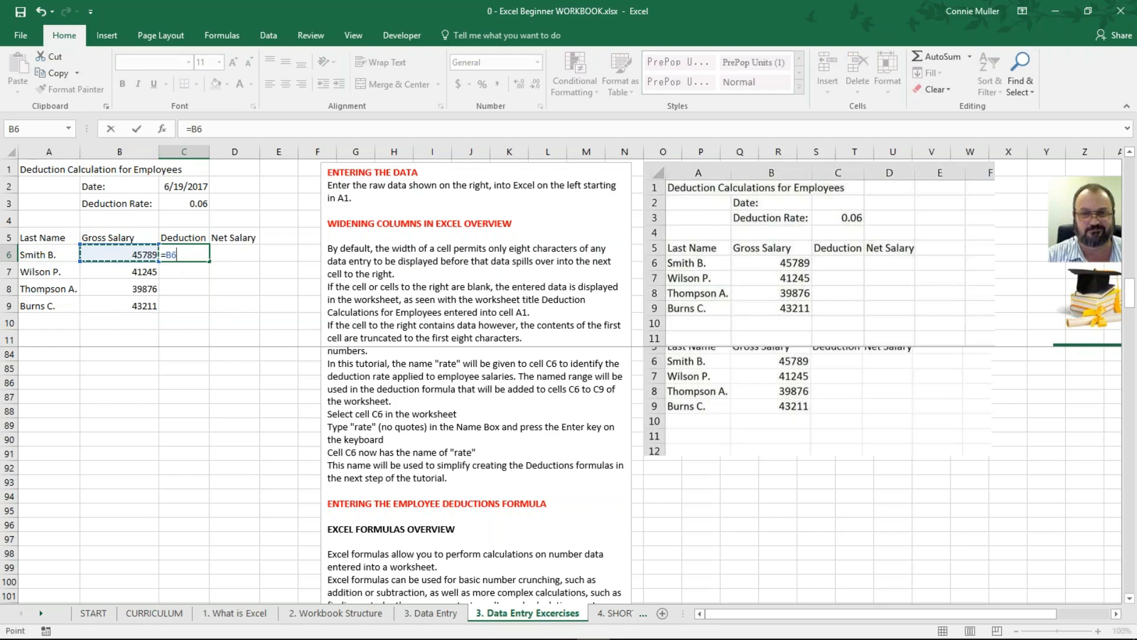
{"action": "left_click", "coordinate": [237, 134]}
{"action": "type", "text": "*10%"}
{"action": "key", "text": "Return"}
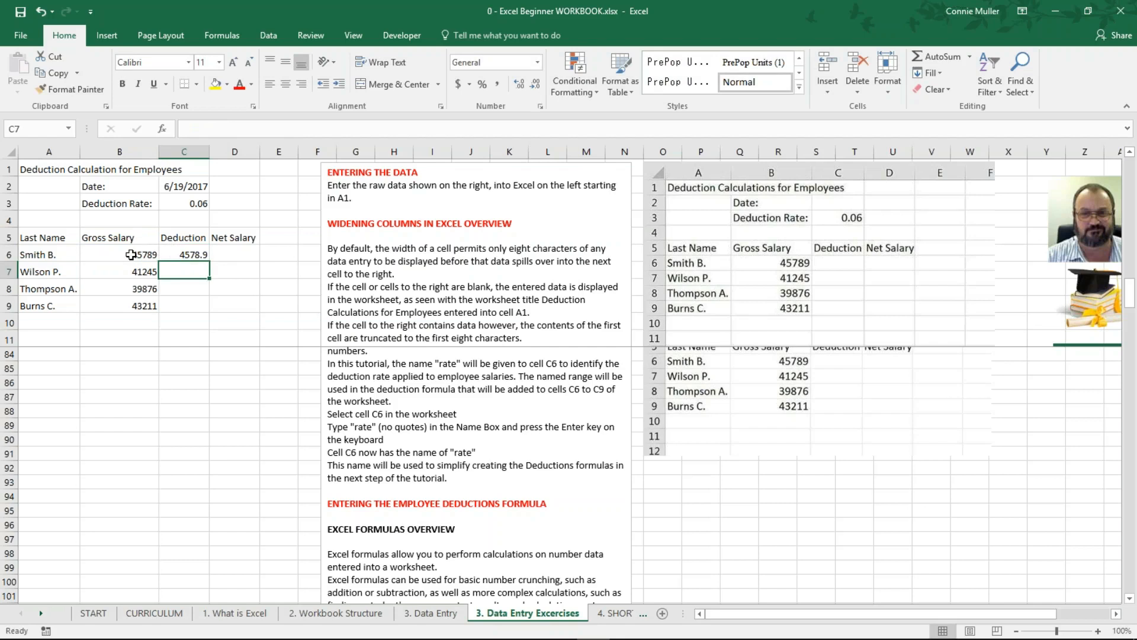
{"action": "left_click", "coordinate": [167, 254]}
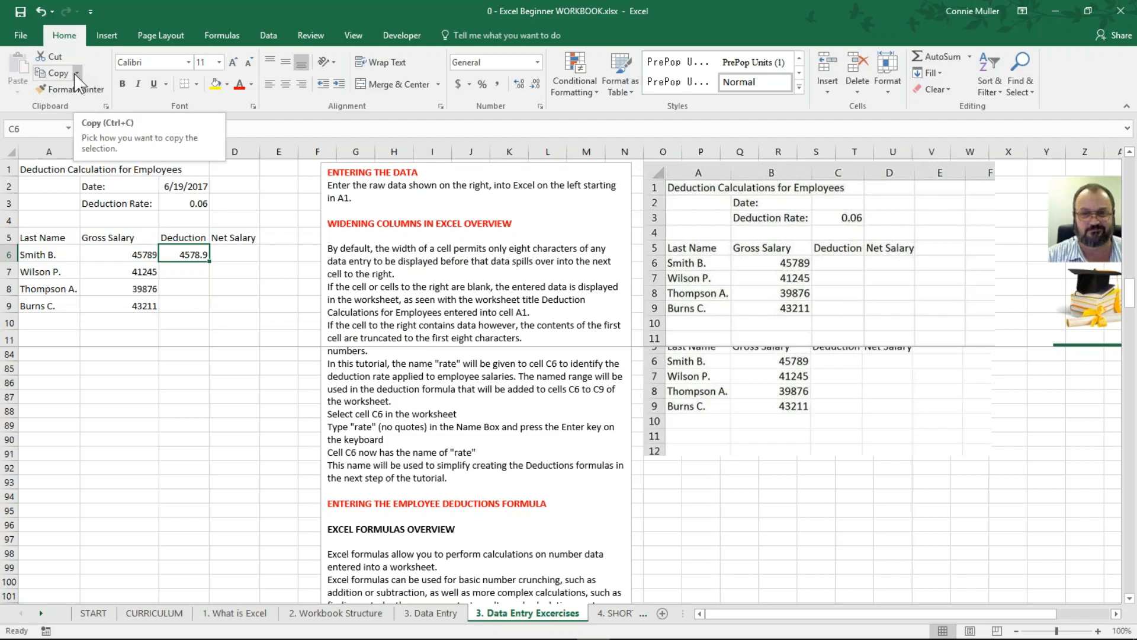
{"action": "left_click", "coordinate": [52, 74]}
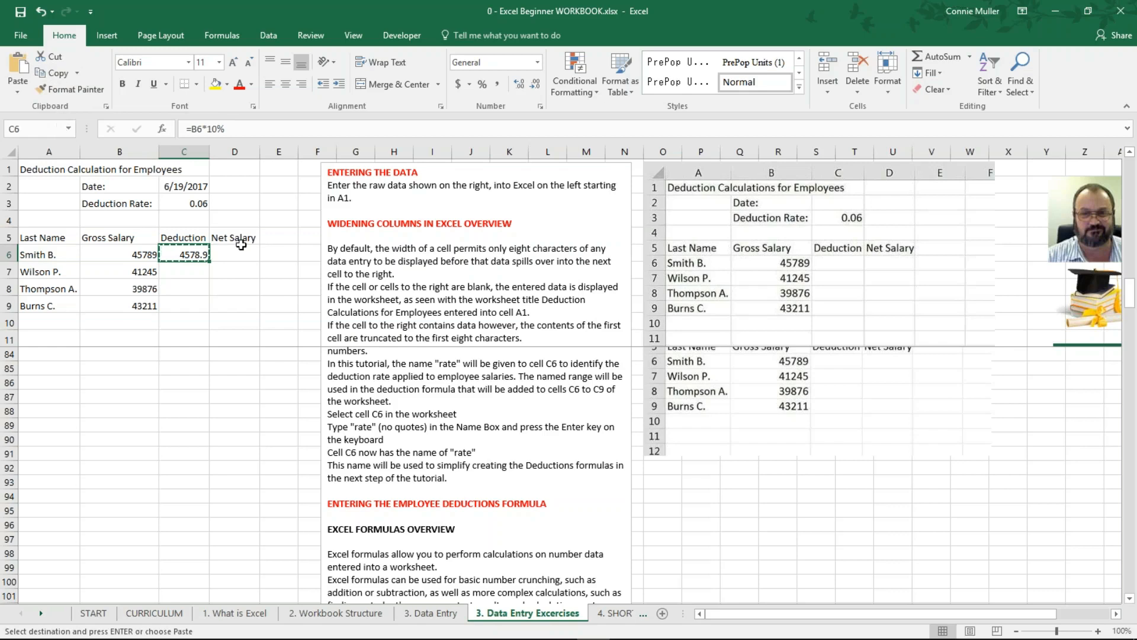
{"action": "left_click", "coordinate": [188, 275]}
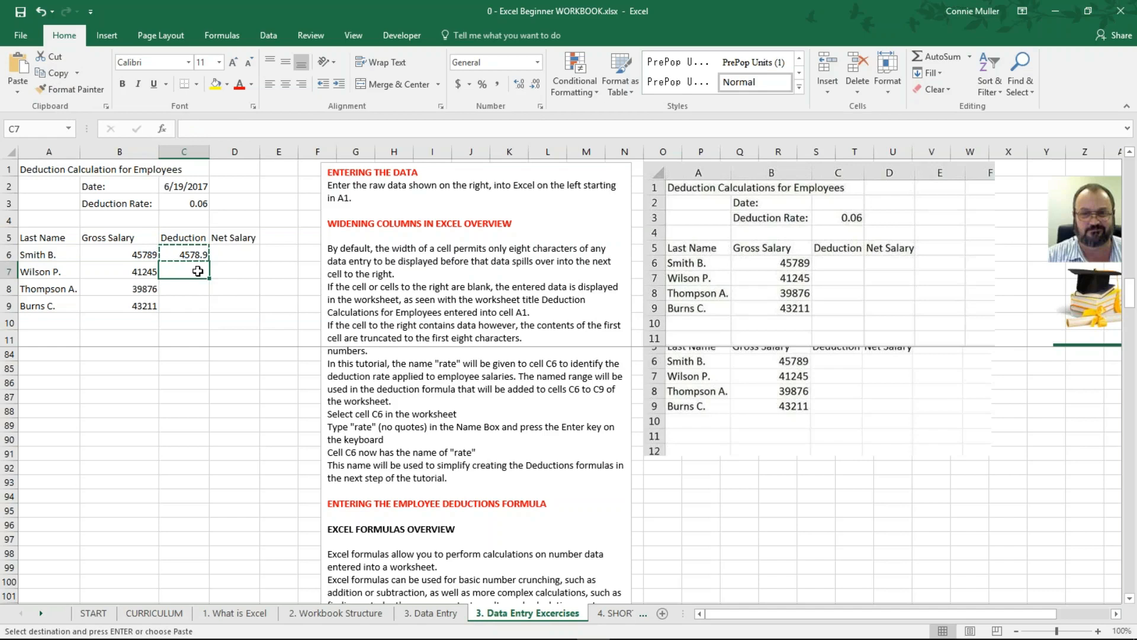
{"action": "left_click", "coordinate": [19, 66]}
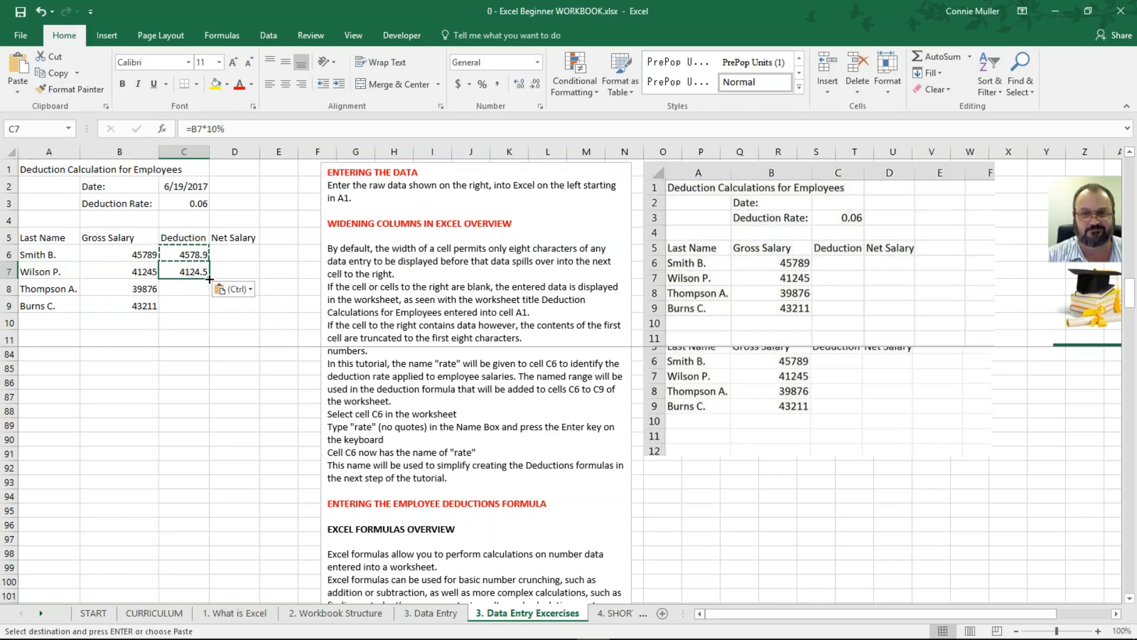
Step: Undo the C7 paste, cancel the copy, and re-enter =B6*10% in C6 (4578.9)
{"action": "key", "text": "ctrl+z"}
{"action": "key", "text": "ctrl+z"}
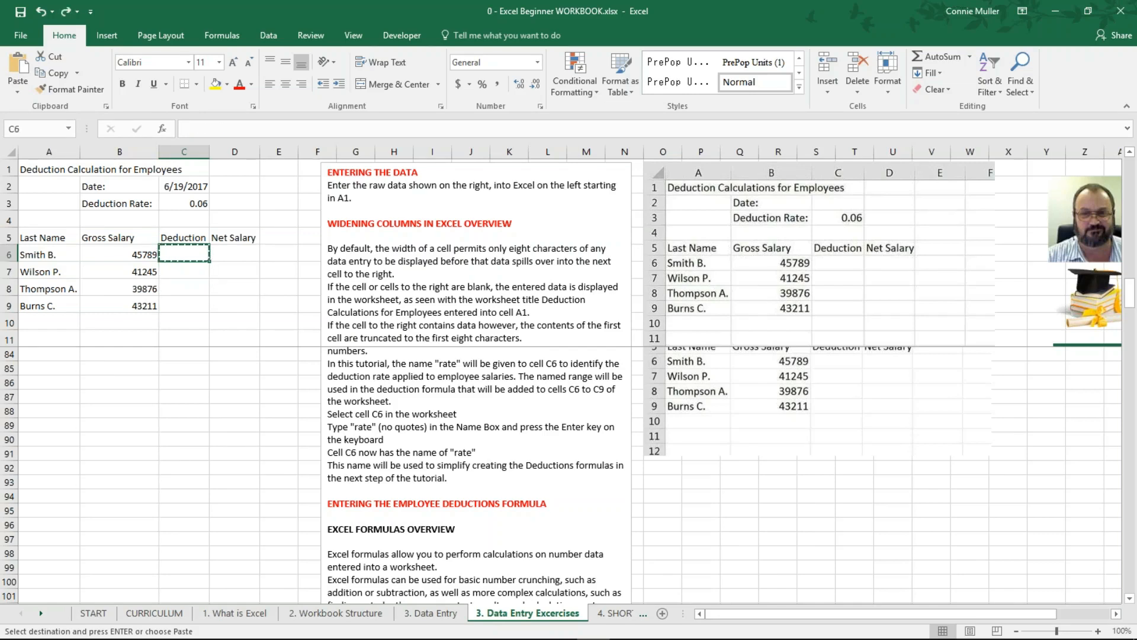
{"action": "key", "text": "Escape"}
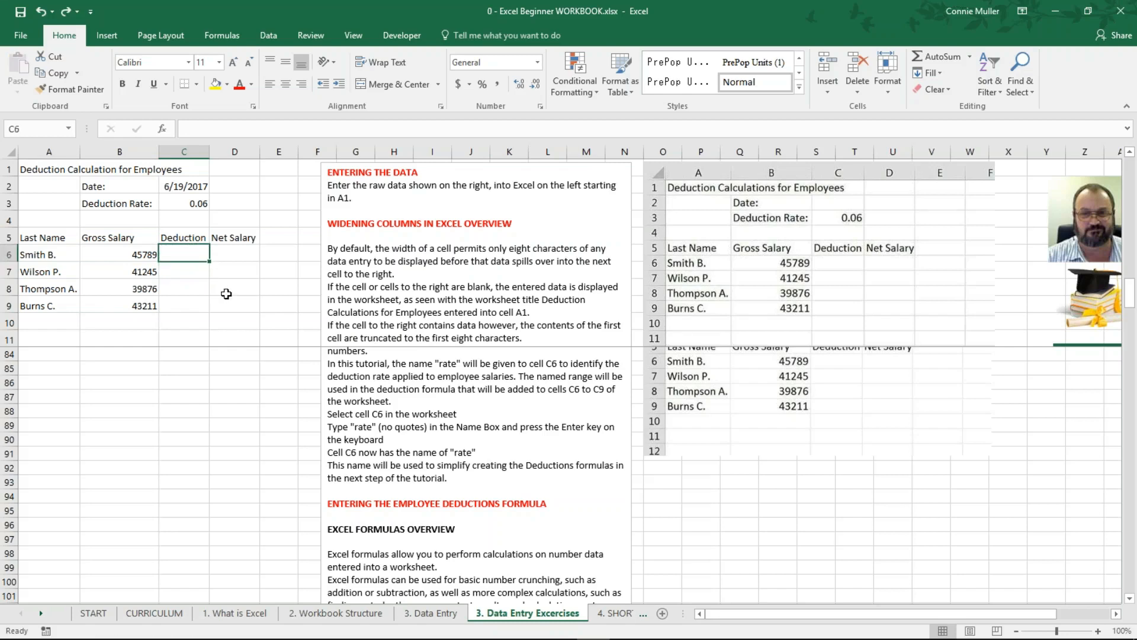
{"action": "type", "text": "="}
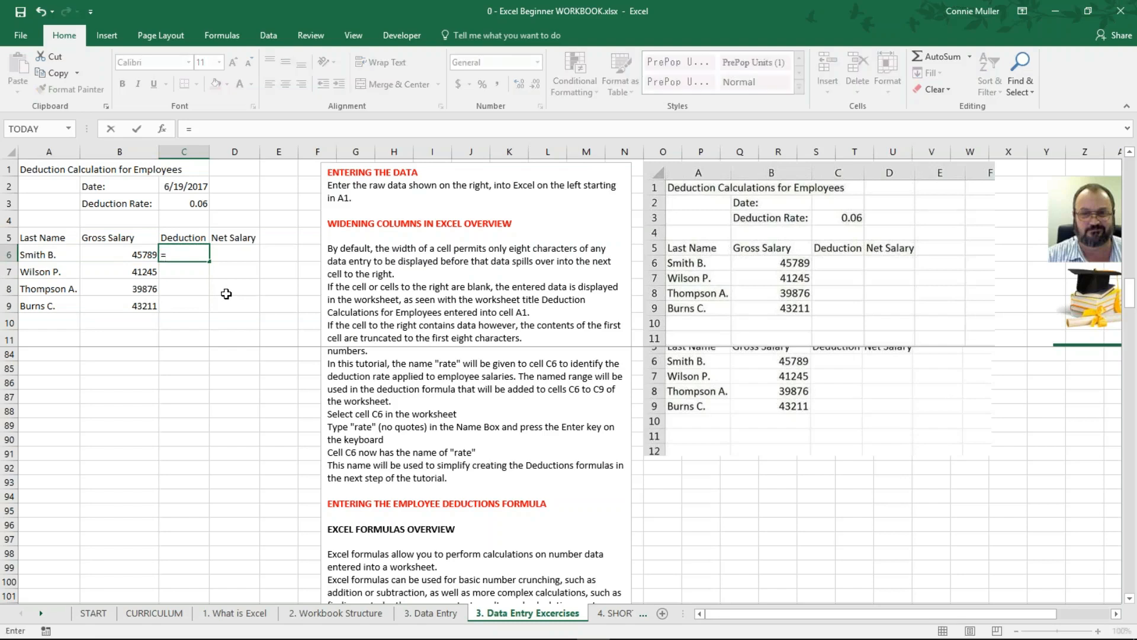
{"action": "left_click", "coordinate": [131, 254]}
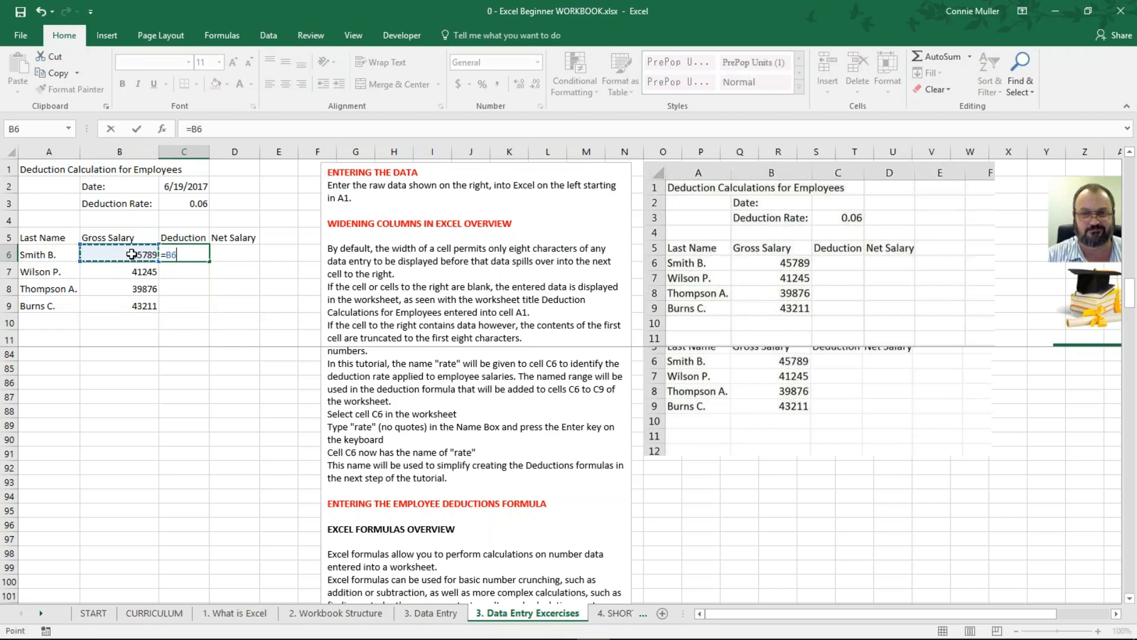
{"action": "type", "text": "*10%"}
{"action": "key", "text": "Return"}
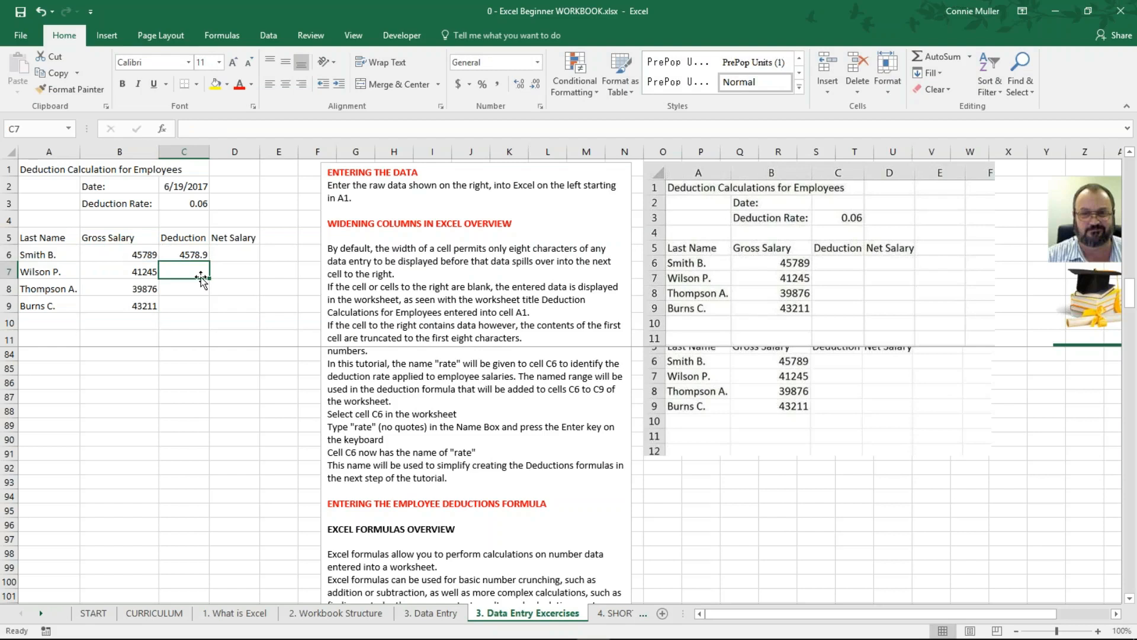
Step: Paste the C6 formula into C7 with Ctrl+C/Ctrl+V and check C7's =B7*10% (4124.5)
{"action": "left_click", "coordinate": [188, 254]}
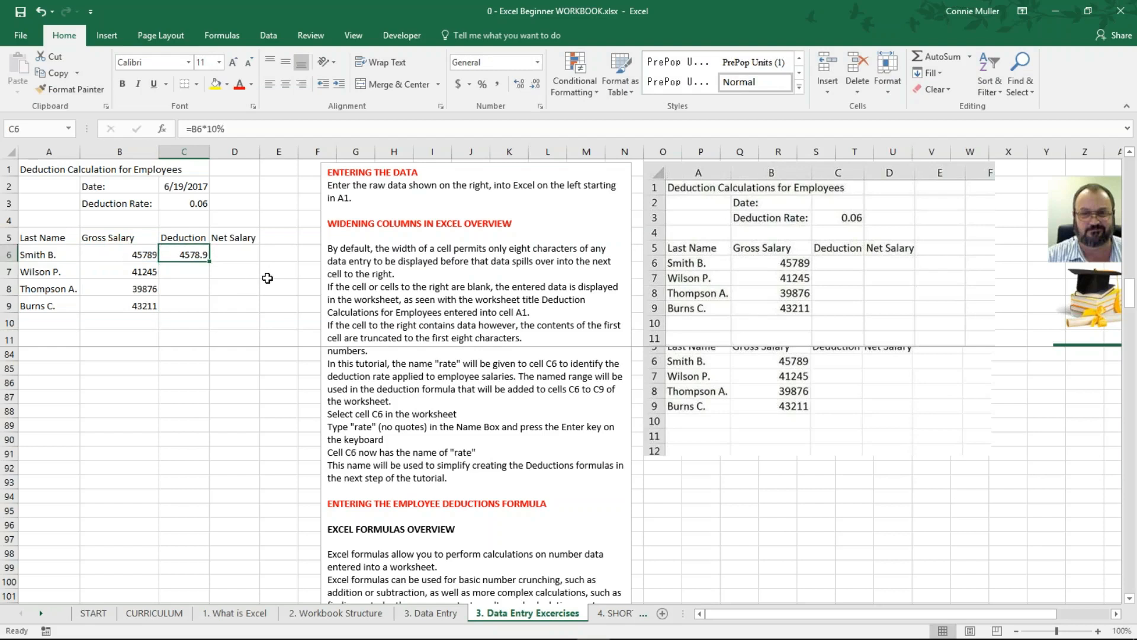
{"action": "key", "text": "ctrl+c"}
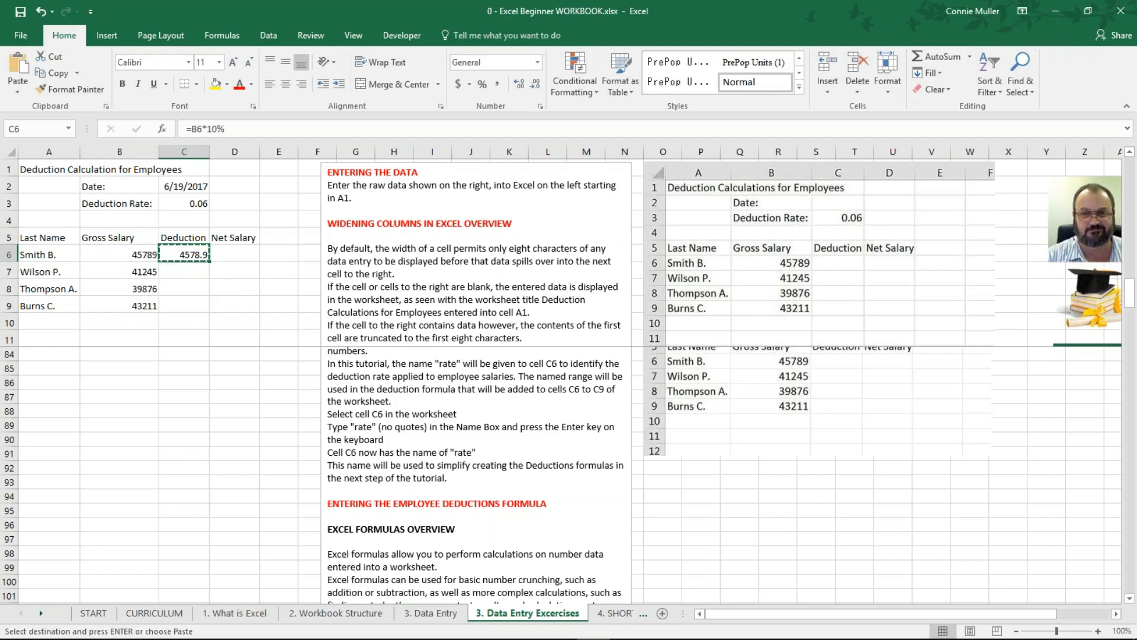
{"action": "left_click", "coordinate": [191, 273]}
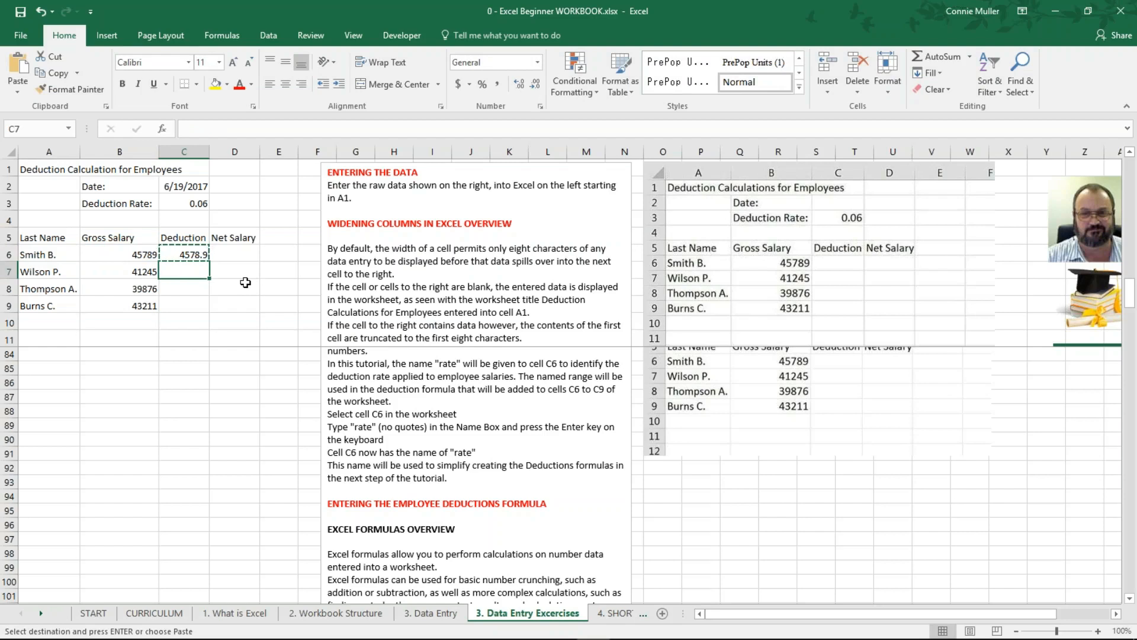
{"action": "key", "text": "ctrl+v"}
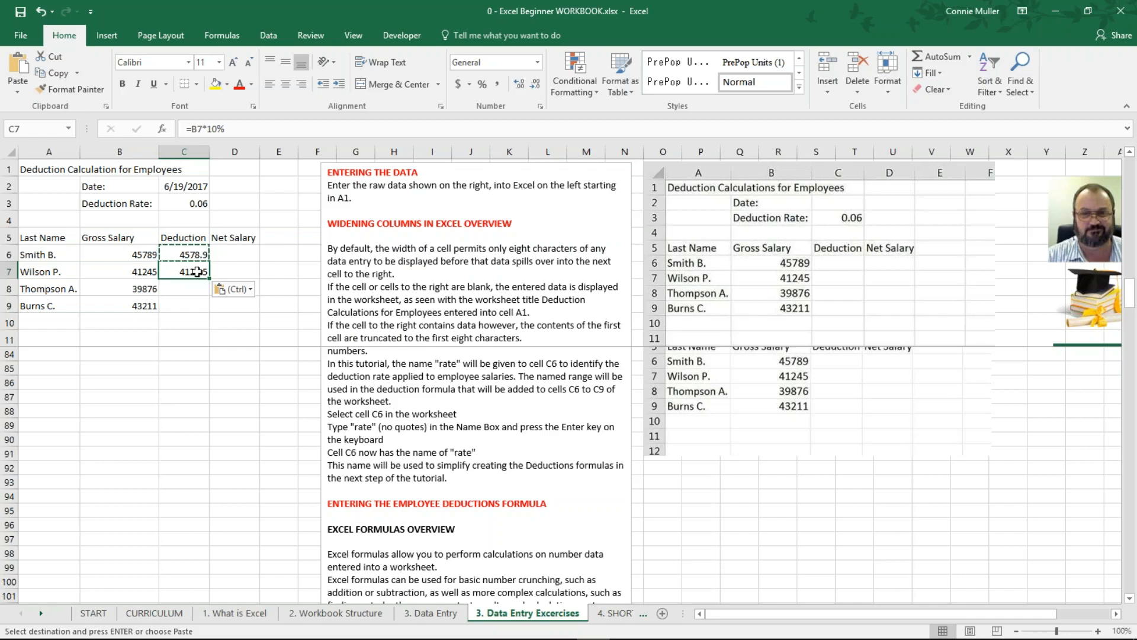
{"action": "left_click", "coordinate": [233, 270]}
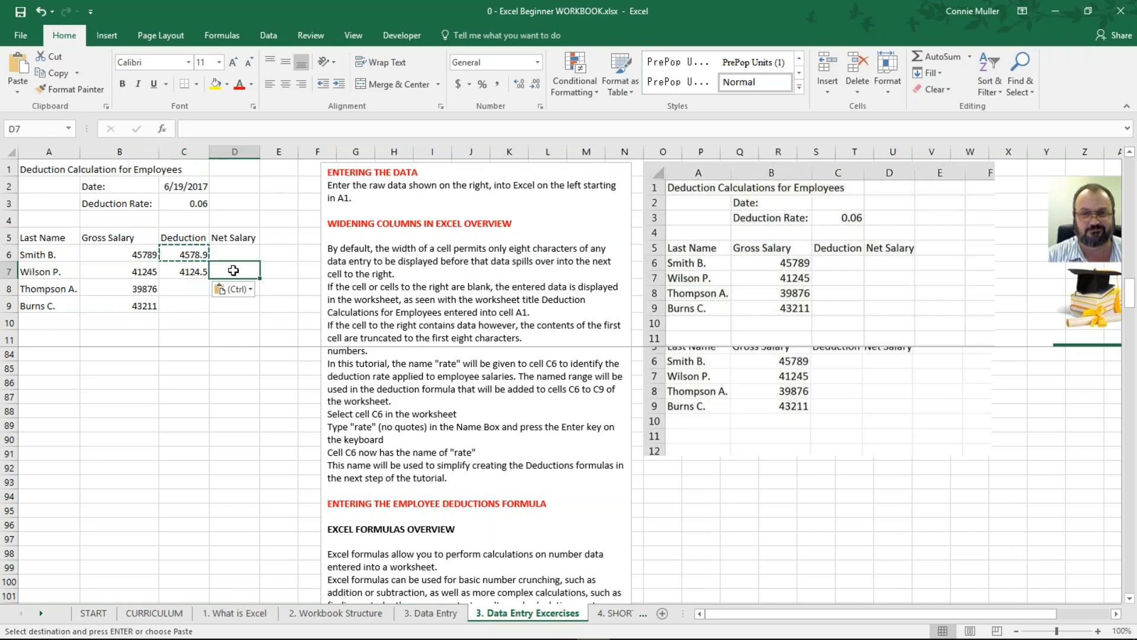
{"action": "left_click", "coordinate": [187, 270]}
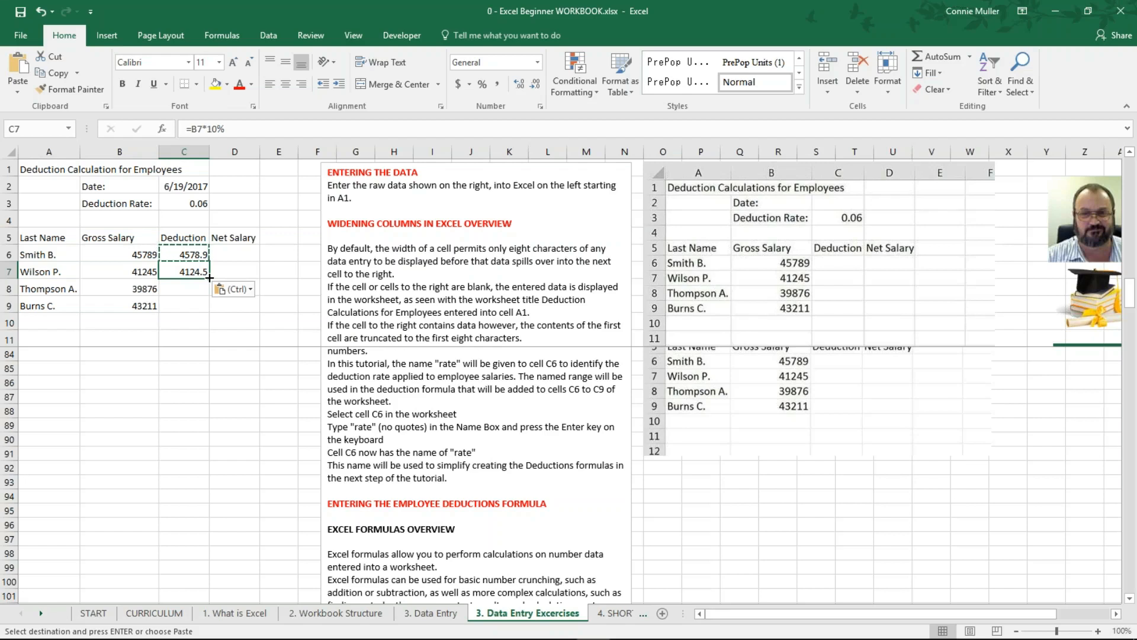
Step: Fill the deduction formula from C7 down to C9, showing 3987.6 and 4321.1
{"action": "left_click_drag", "start_coordinate": [210, 278], "coordinate": [211, 314]}
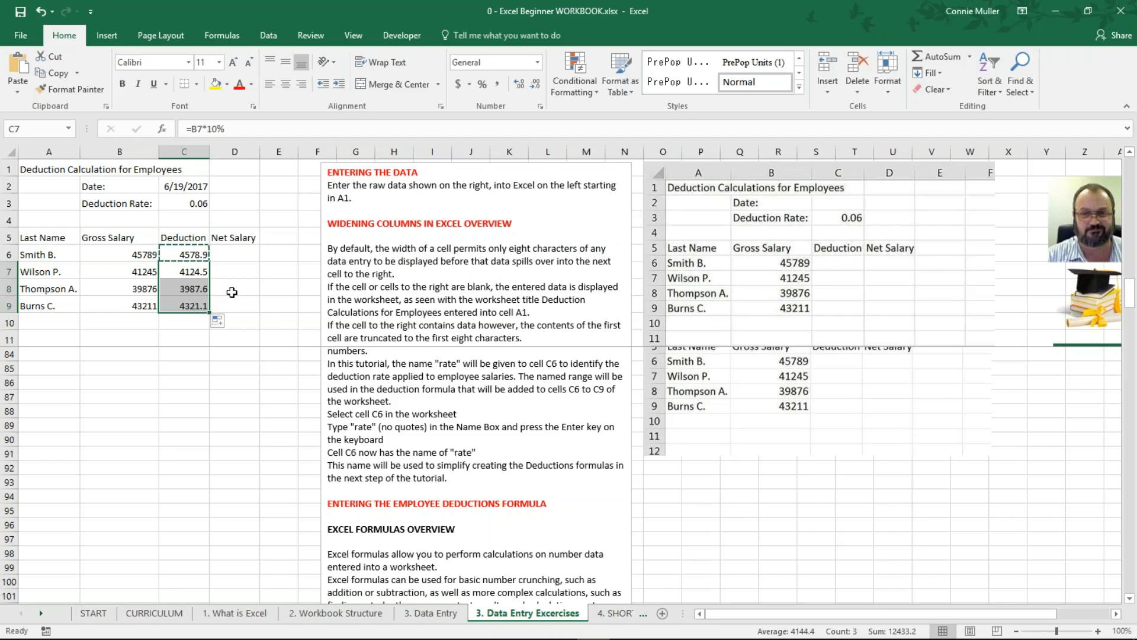
{"action": "key", "text": "ctrl+z"}
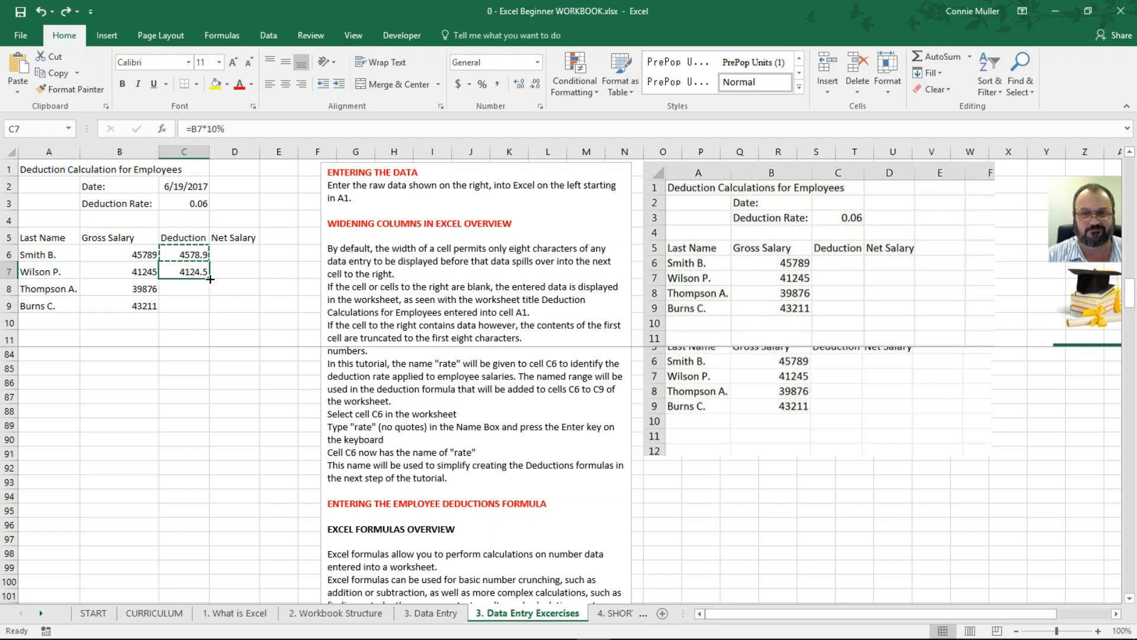
{"action": "left_click_drag", "start_coordinate": [210, 278], "coordinate": [209, 312]}
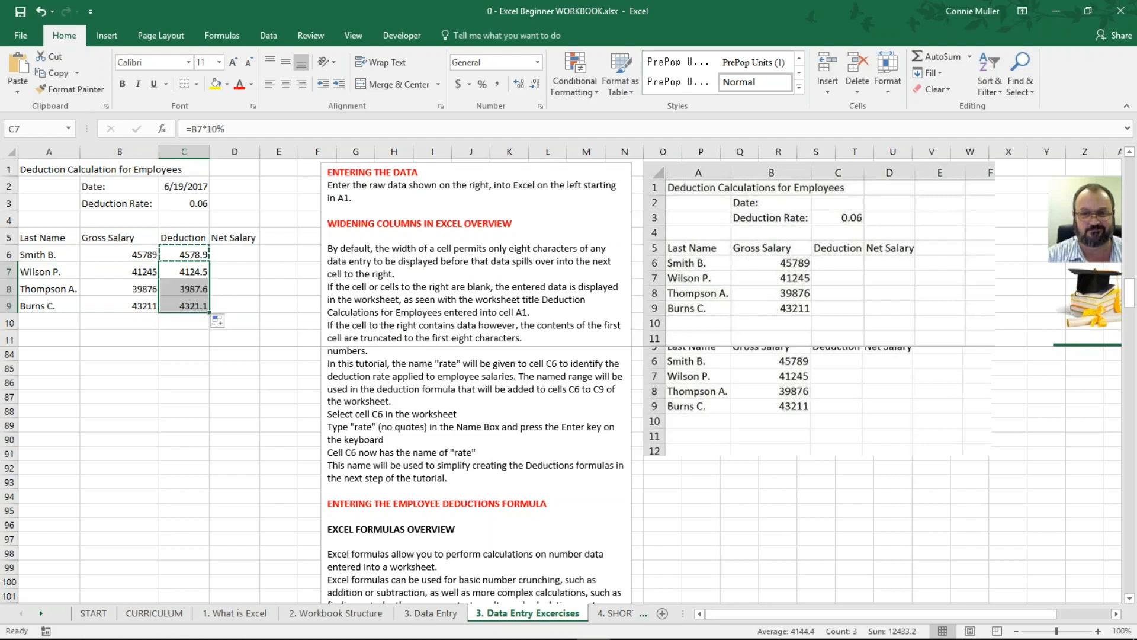
{"action": "left_click", "coordinate": [189, 286]}
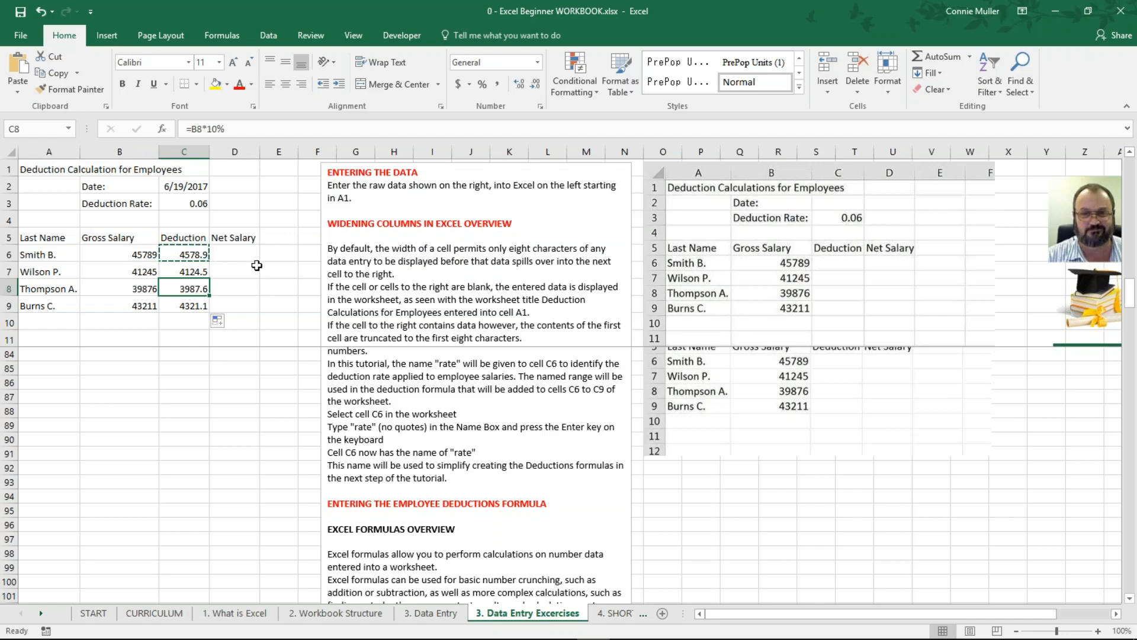
{"action": "left_click", "coordinate": [181, 254]}
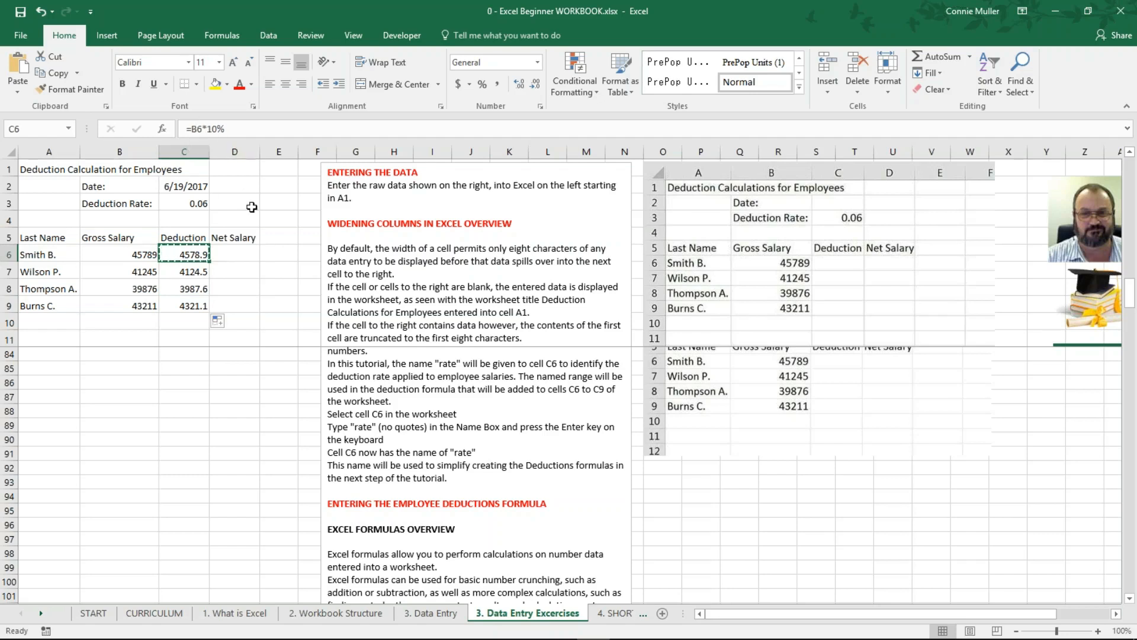
{"action": "key", "text": "Down"}
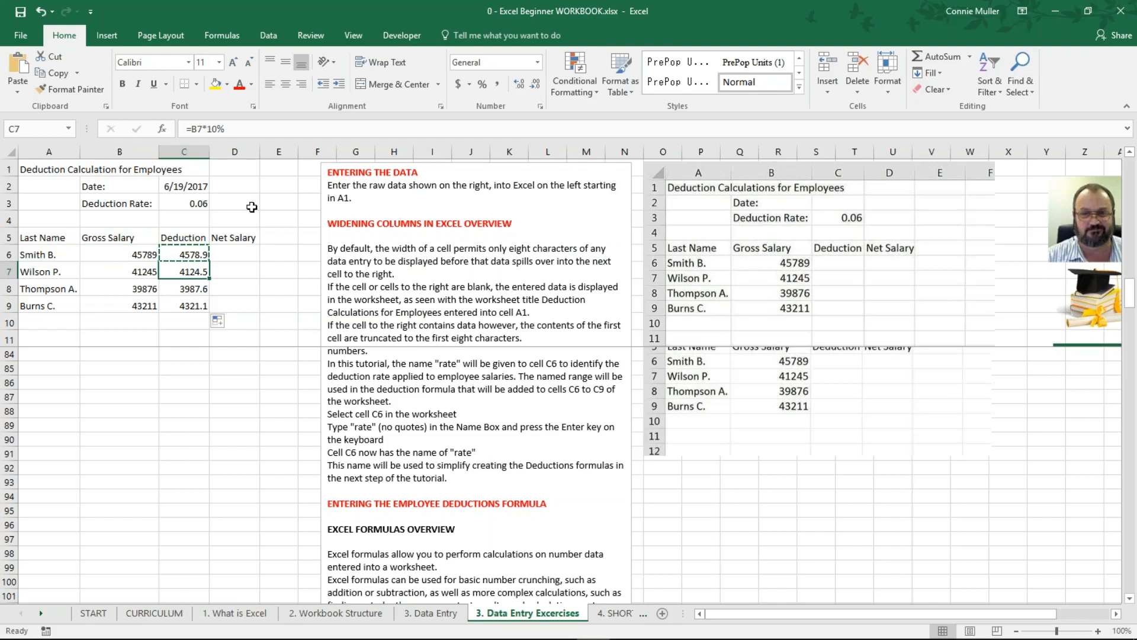
{"action": "key", "text": "Down"}
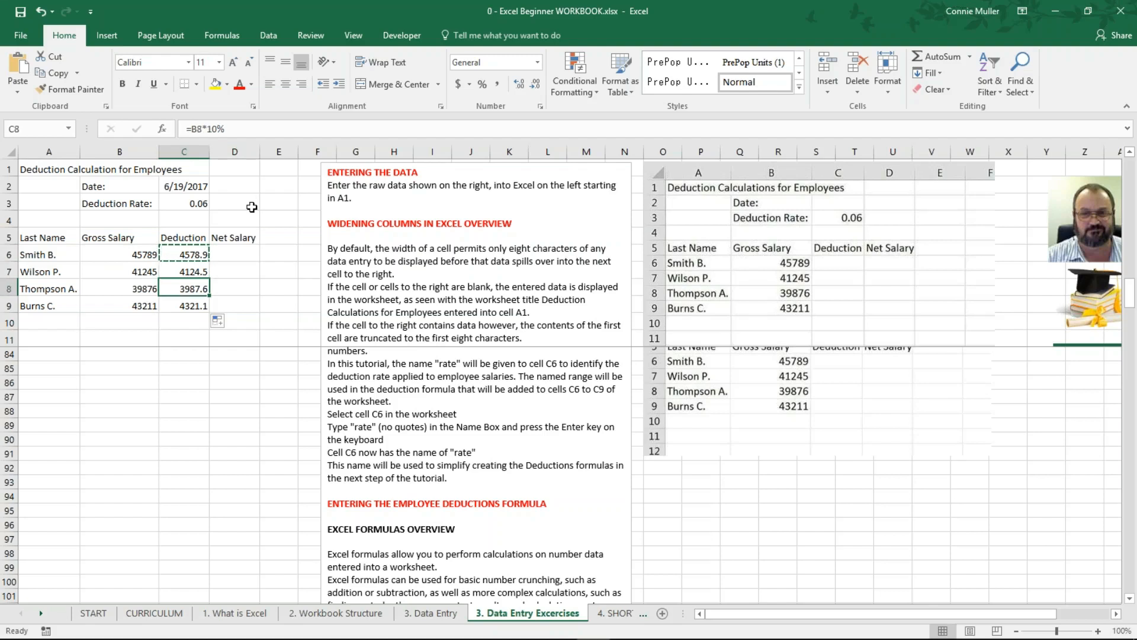
{"action": "key", "text": "Down"}
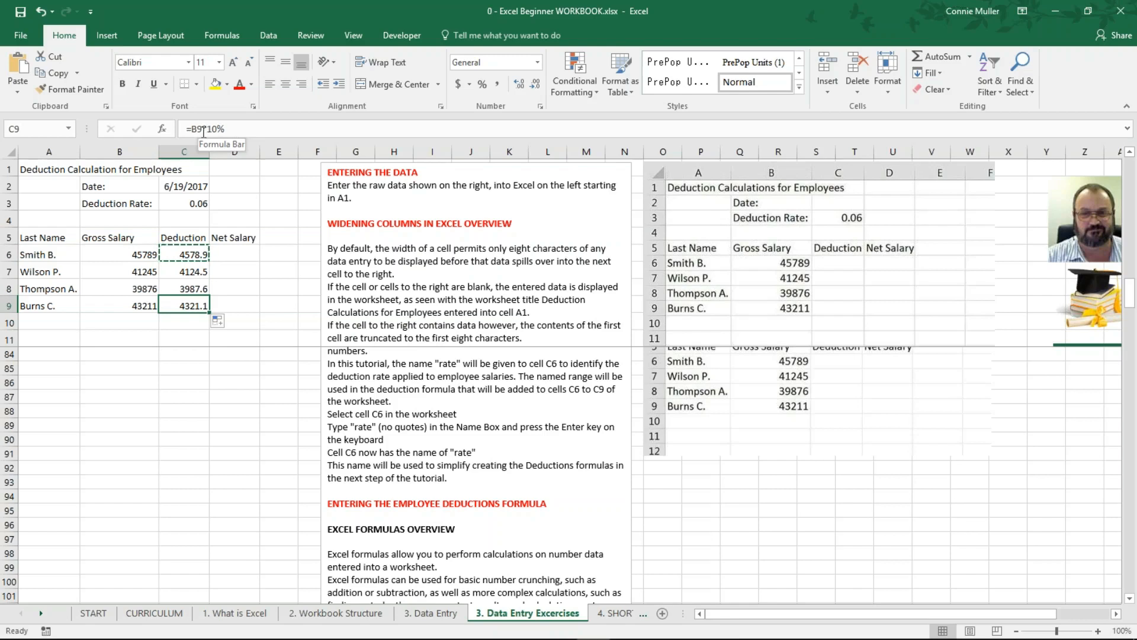
{"action": "left_click", "coordinate": [187, 254]}
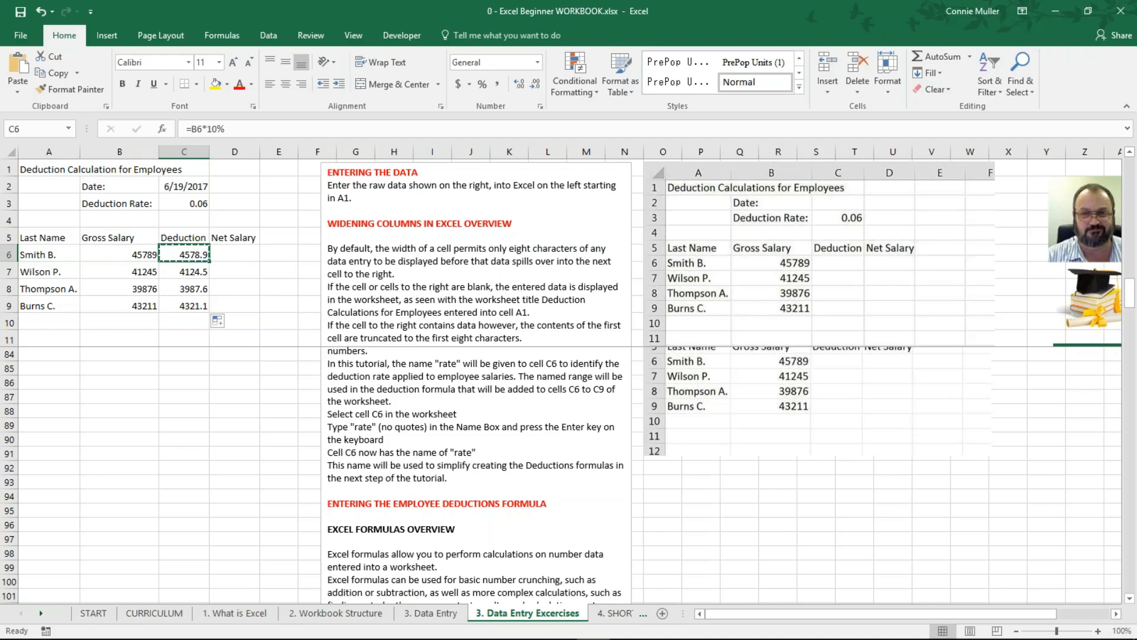
{"action": "left_click", "coordinate": [189, 271]}
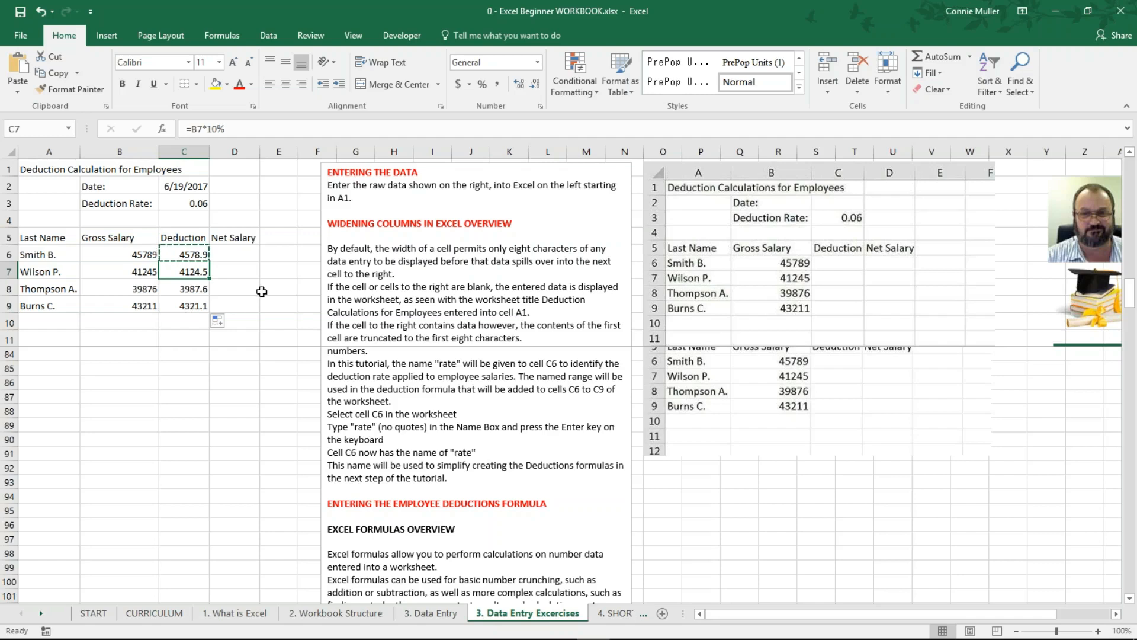
Step: Undo the pasted deduction formulas in C6:C9 and cancel the pending copy
{"action": "key", "text": "ctrl+z"}
{"action": "key", "text": "ctrl+z"}
{"action": "key", "text": "Escape"}
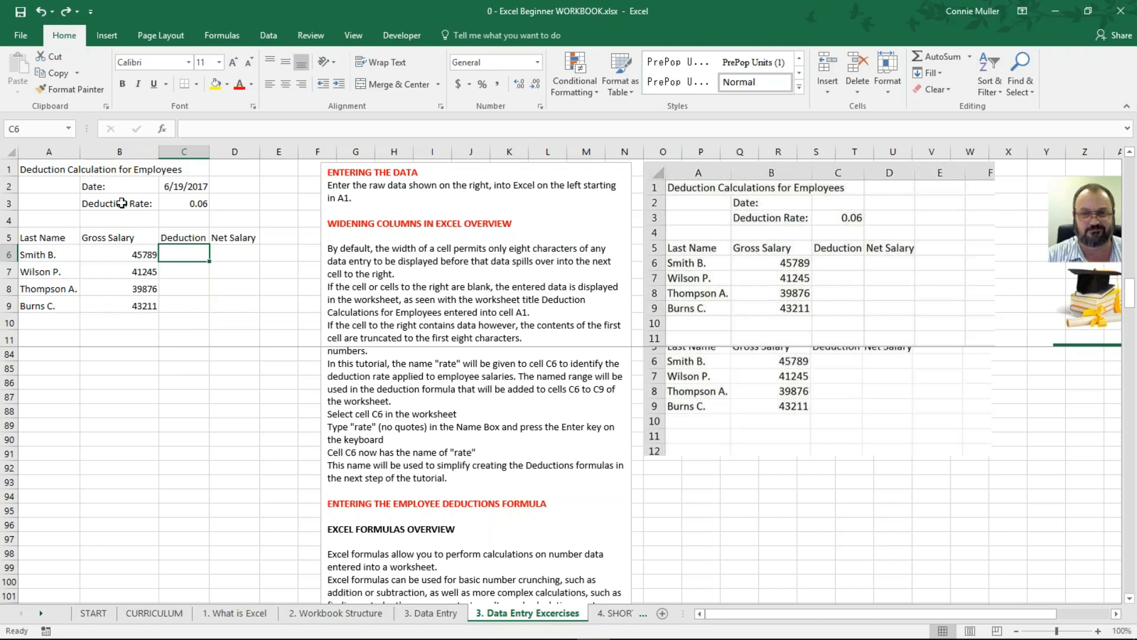
Step: Replace the 0.06 rate in C3 with 0.10 and return to C3 to check it
{"action": "left_click", "coordinate": [198, 201]}
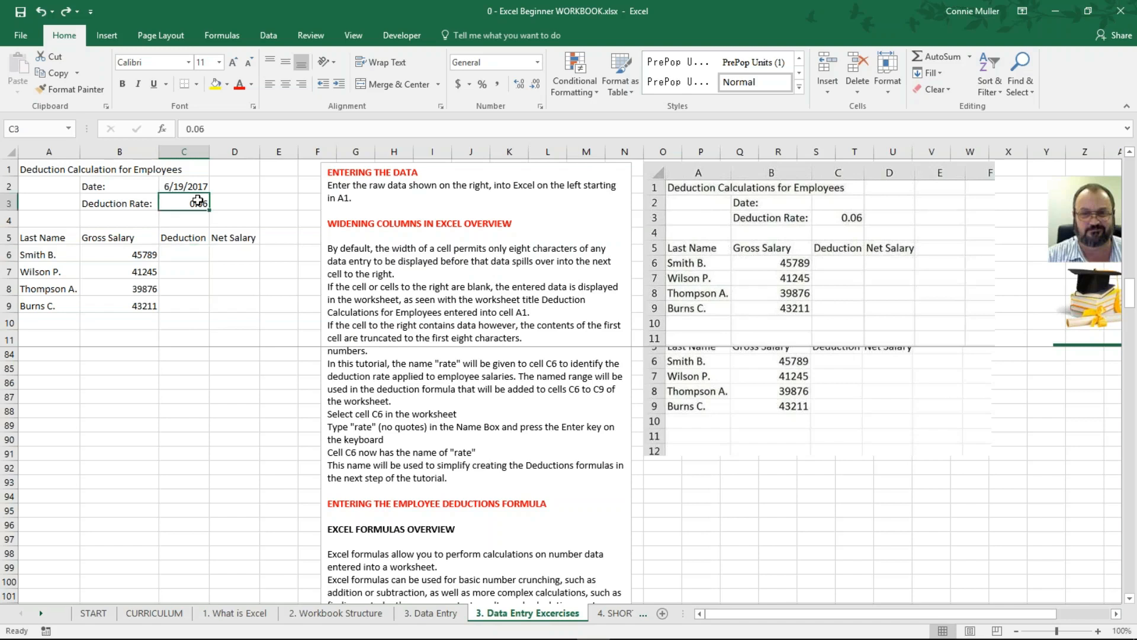
{"action": "left_click", "coordinate": [237, 200]}
{"action": "left_click", "coordinate": [190, 203]}
{"action": "type", "text": "0."}
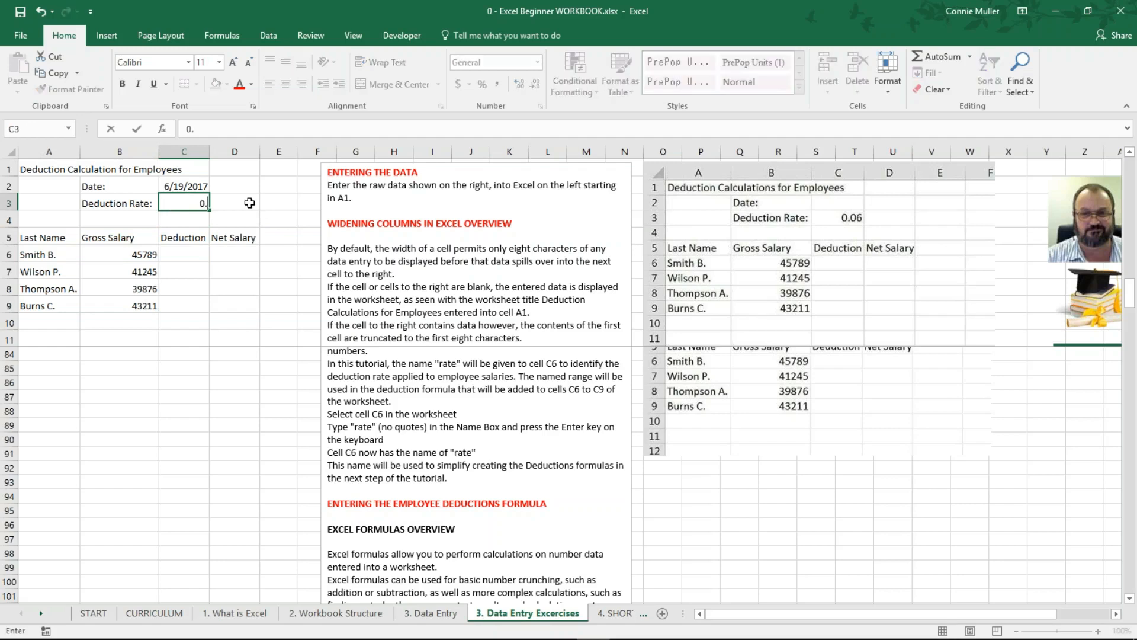
{"action": "type", "text": "10"}
{"action": "key", "text": "Return"}
{"action": "key", "text": "Up"}
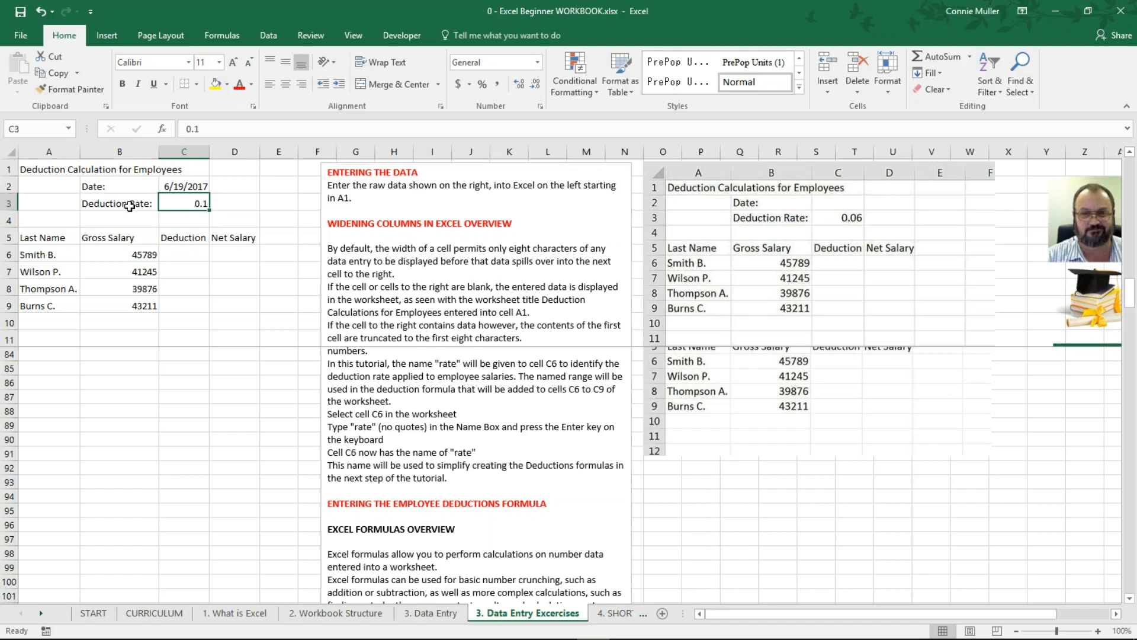
{"action": "left_click", "coordinate": [187, 261]}
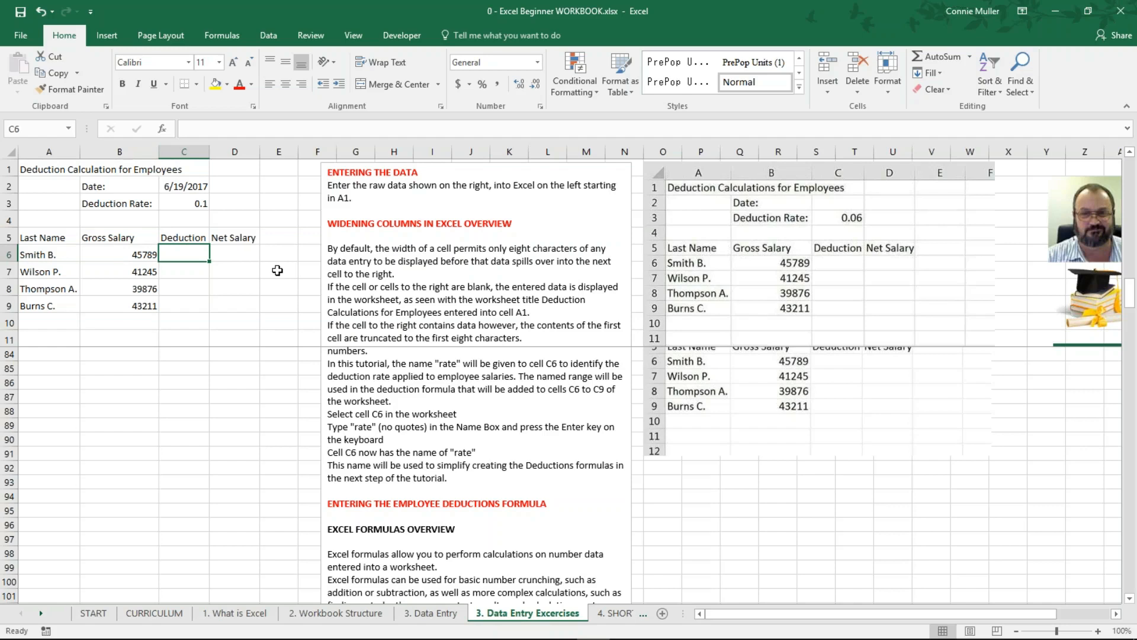
{"action": "type", "text": "="}
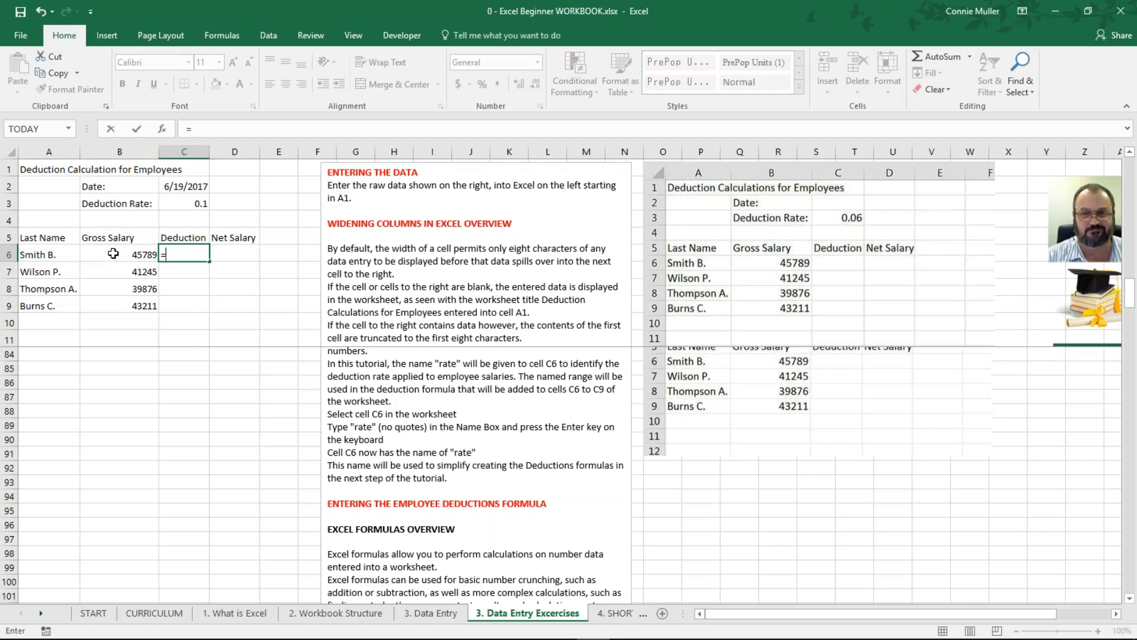
{"action": "left_click", "coordinate": [113, 254]}
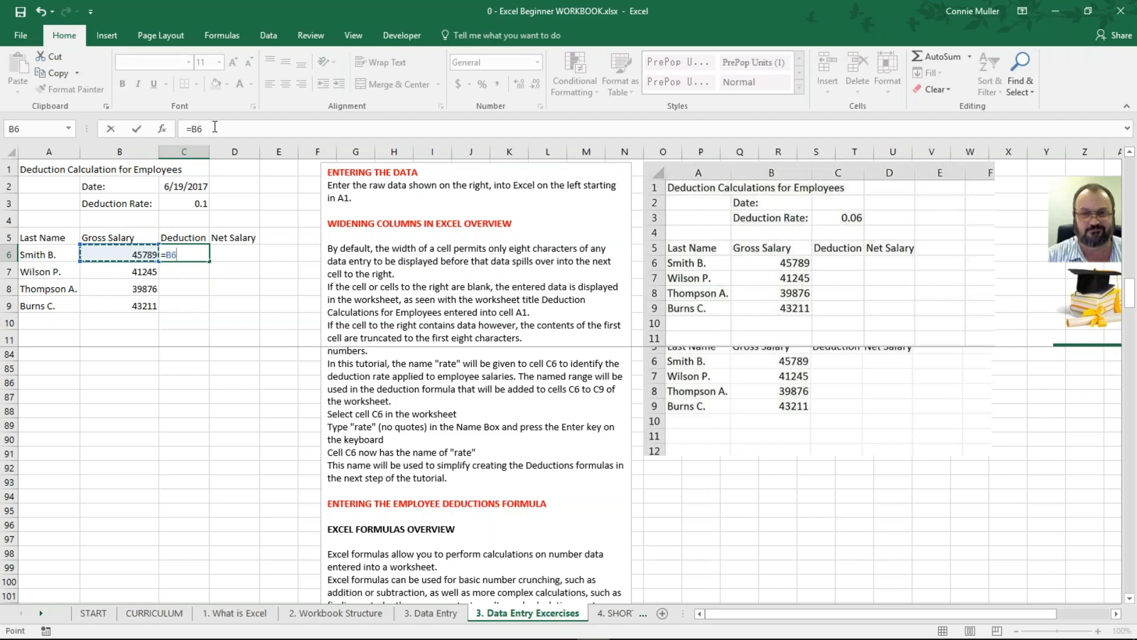
{"action": "type", "text": "*"}
{"action": "left_click", "coordinate": [181, 203]}
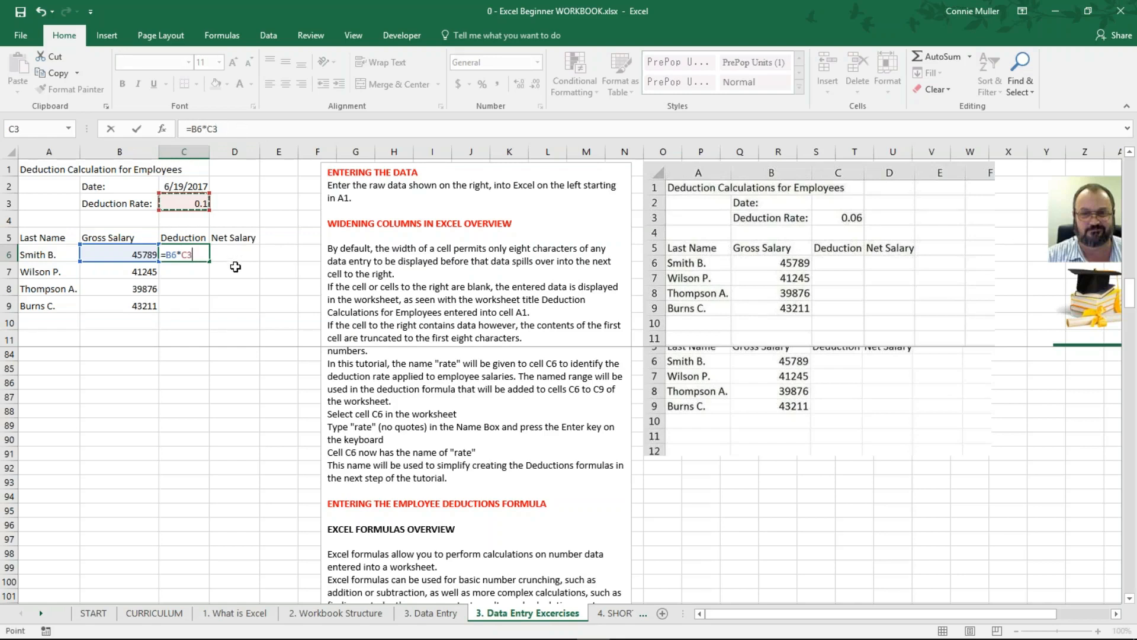
{"action": "key", "text": "Return"}
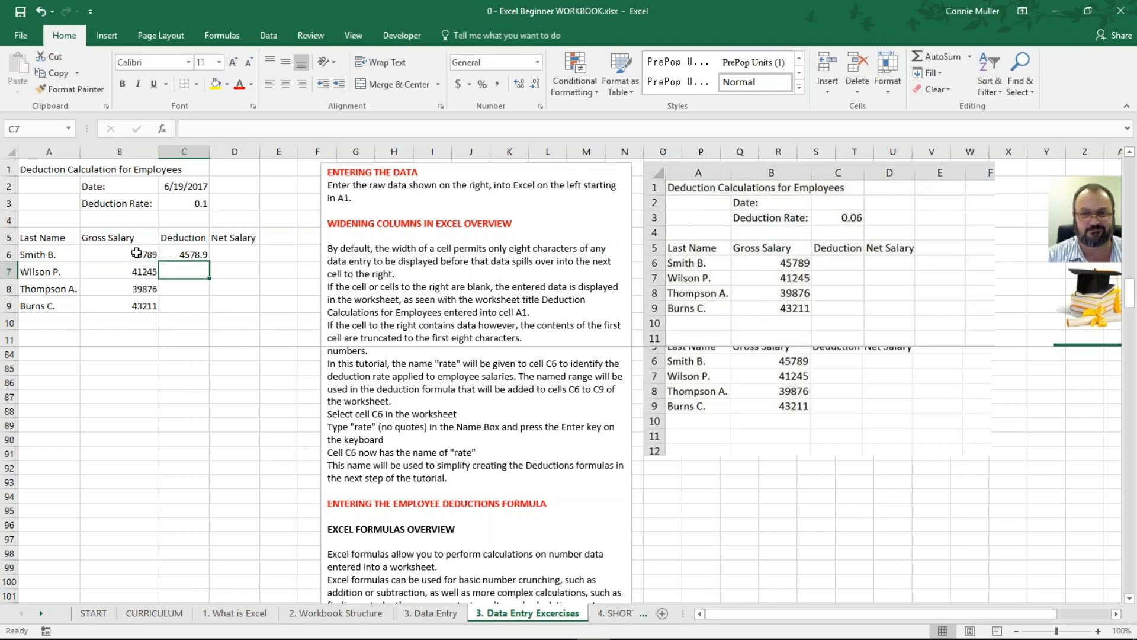
{"action": "left_click", "coordinate": [110, 257]}
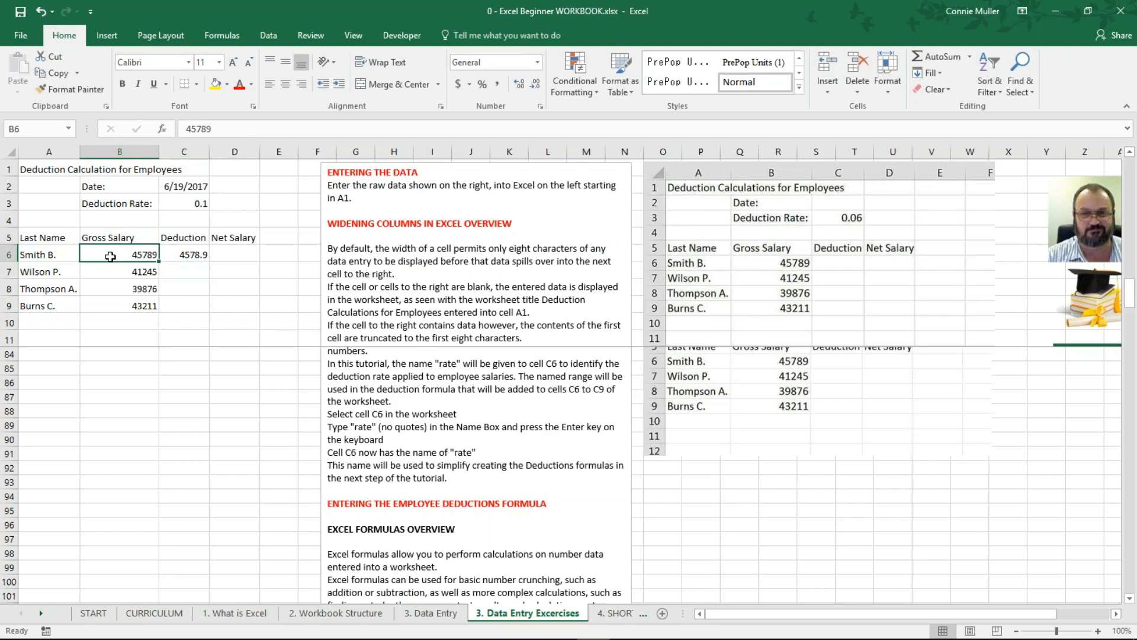
{"action": "left_click", "coordinate": [183, 255]}
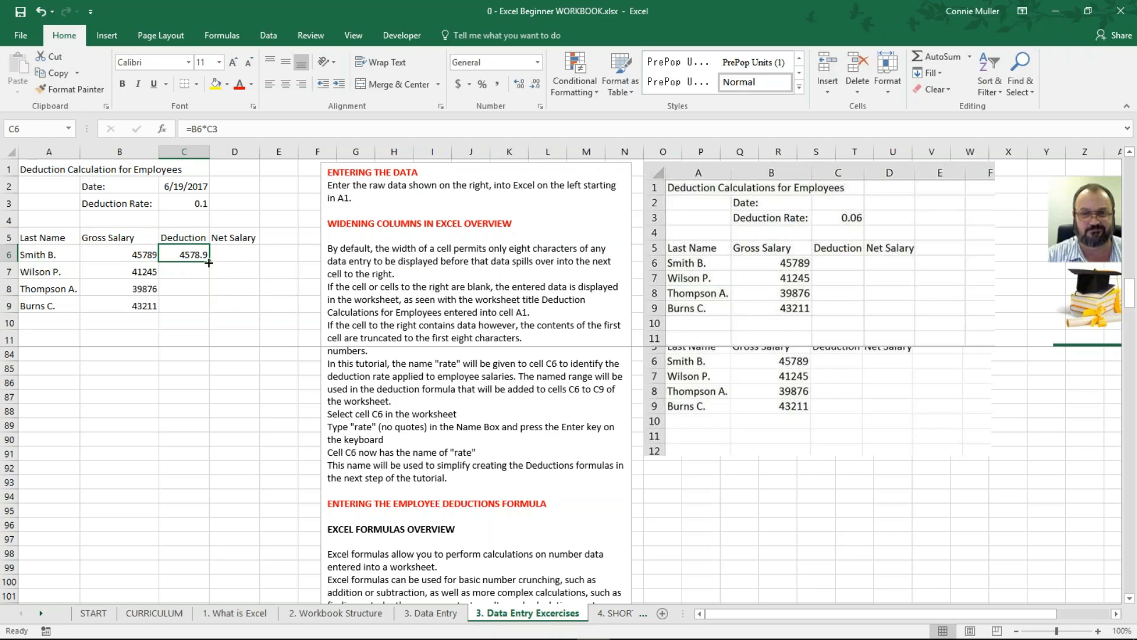
Step: Fill C6's deduction formula down to C9, then review C6's formula text in the formula bar
{"action": "left_click_drag", "start_coordinate": [214, 266], "coordinate": [212, 311]}
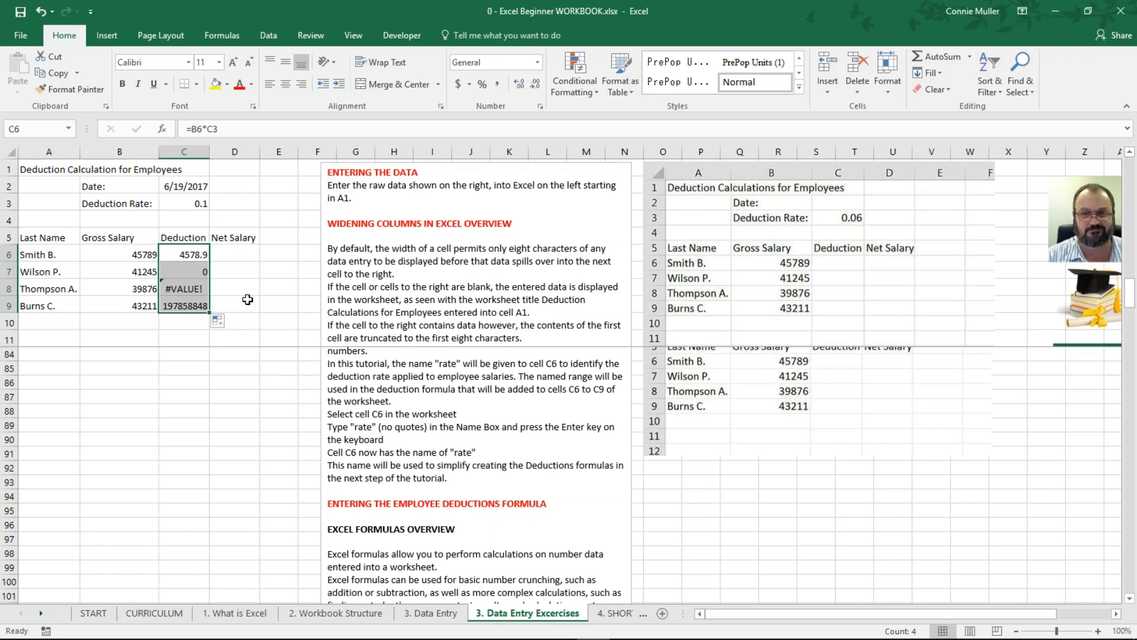
{"action": "left_click", "coordinate": [192, 255]}
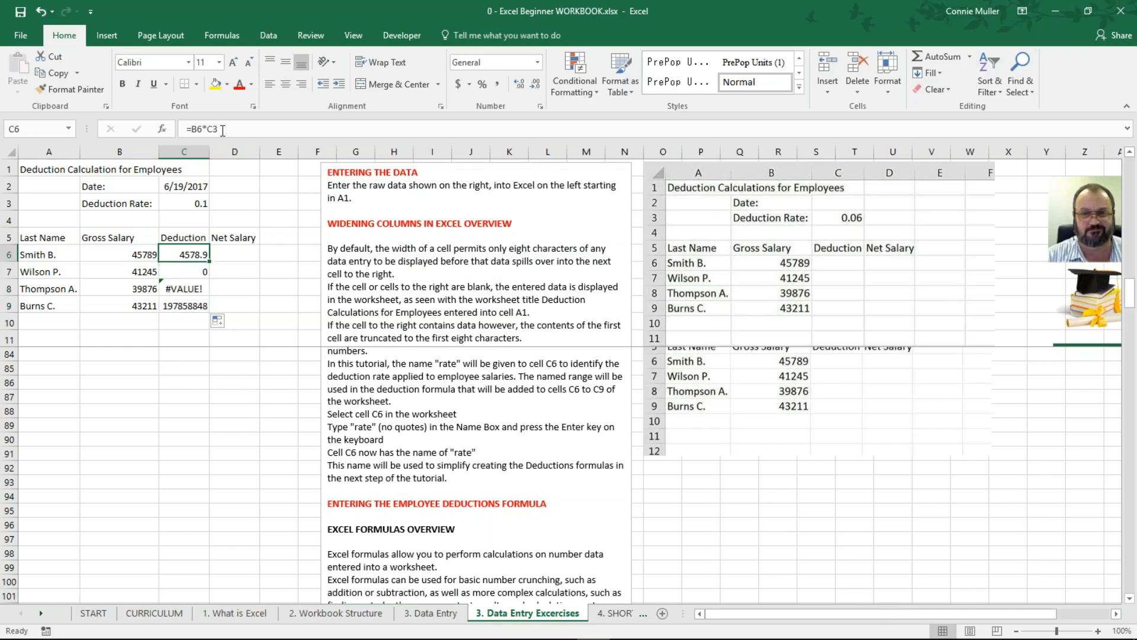
{"action": "left_click_drag", "start_coordinate": [224, 130], "coordinate": [178, 130]}
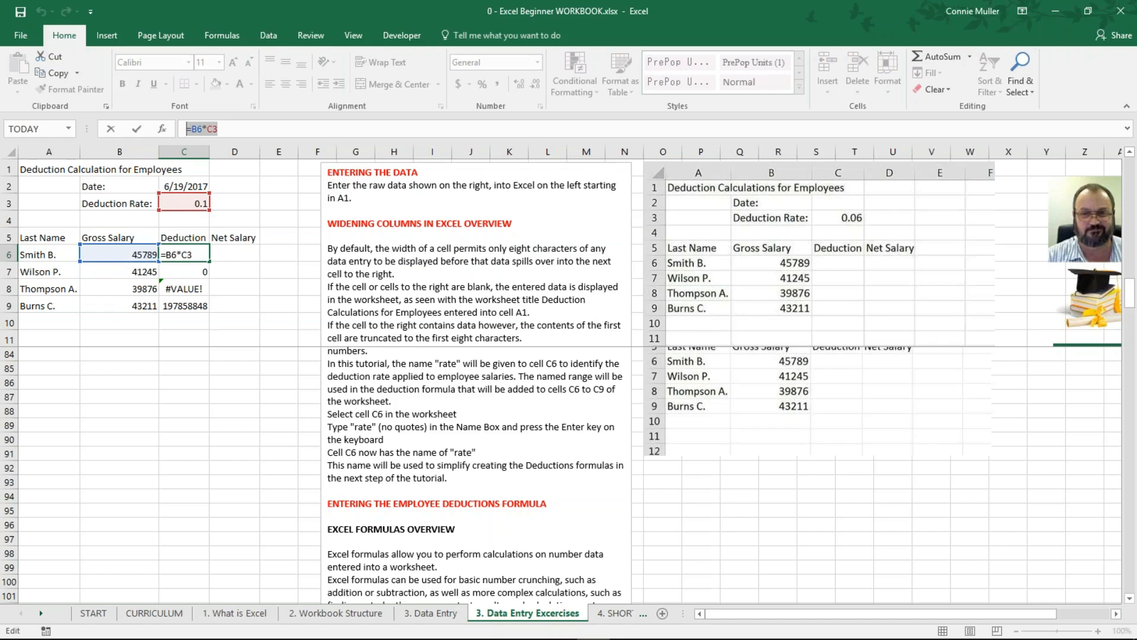
{"action": "left_click", "coordinate": [185, 272]}
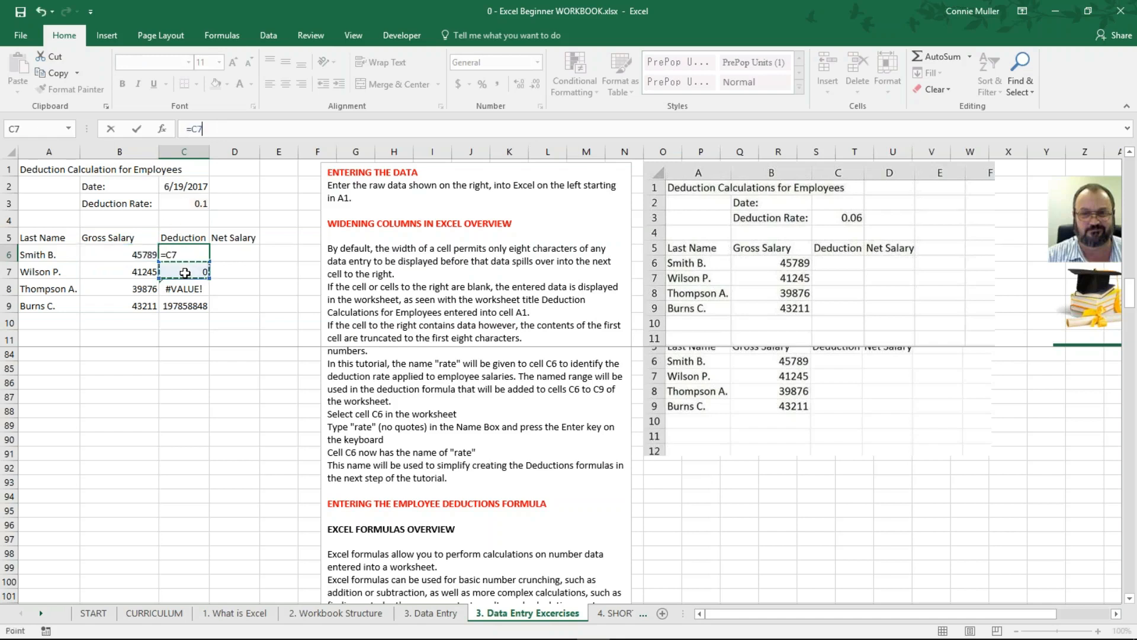
{"action": "key", "text": "Escape"}
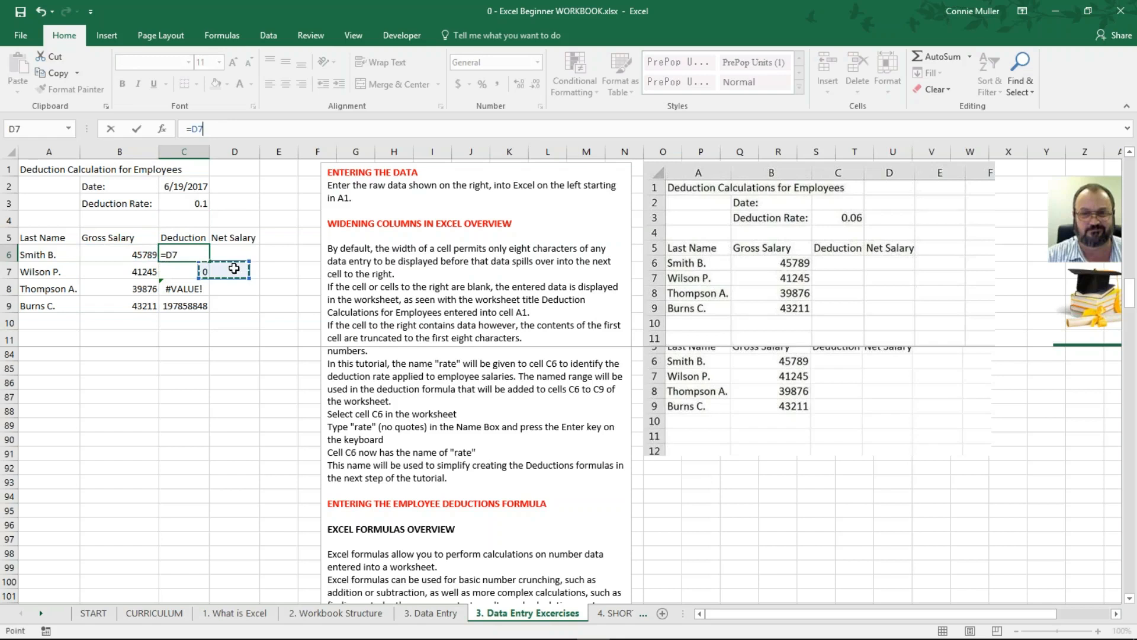
{"action": "double_click", "coordinate": [172, 271]}
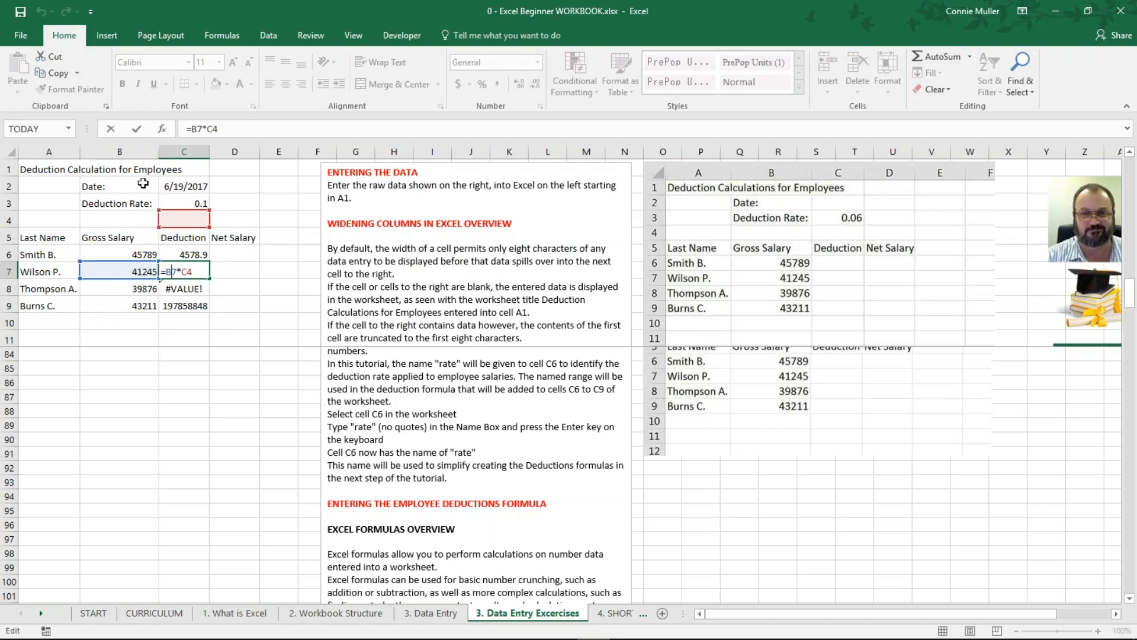
{"action": "left_click", "coordinate": [171, 272]}
{"action": "key", "text": "Tab"}
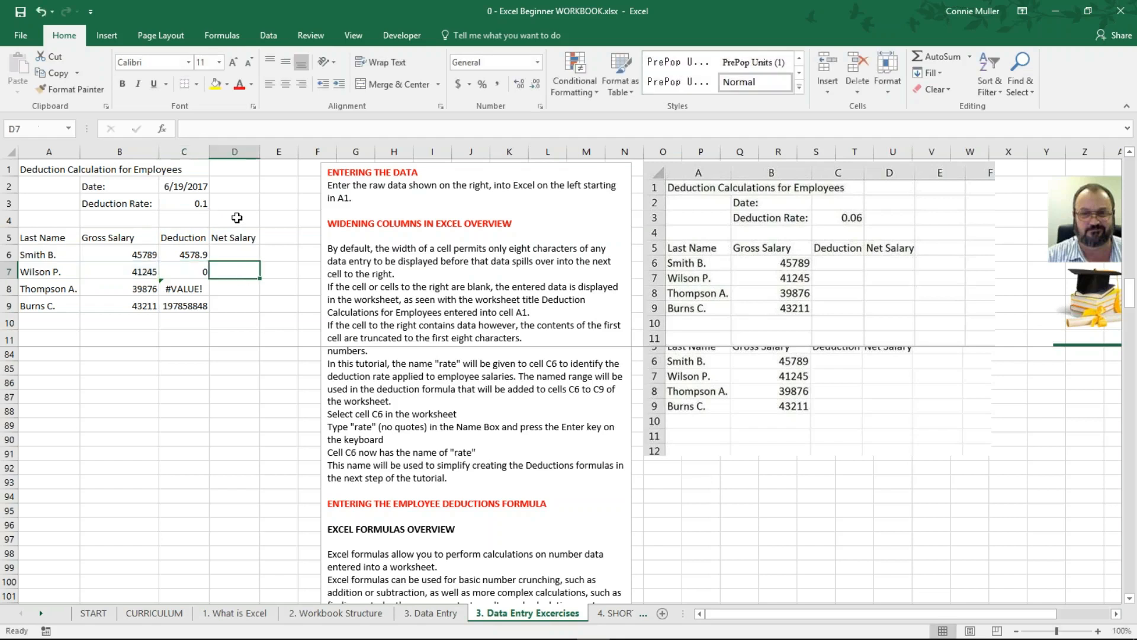
{"action": "left_click", "coordinate": [196, 272]}
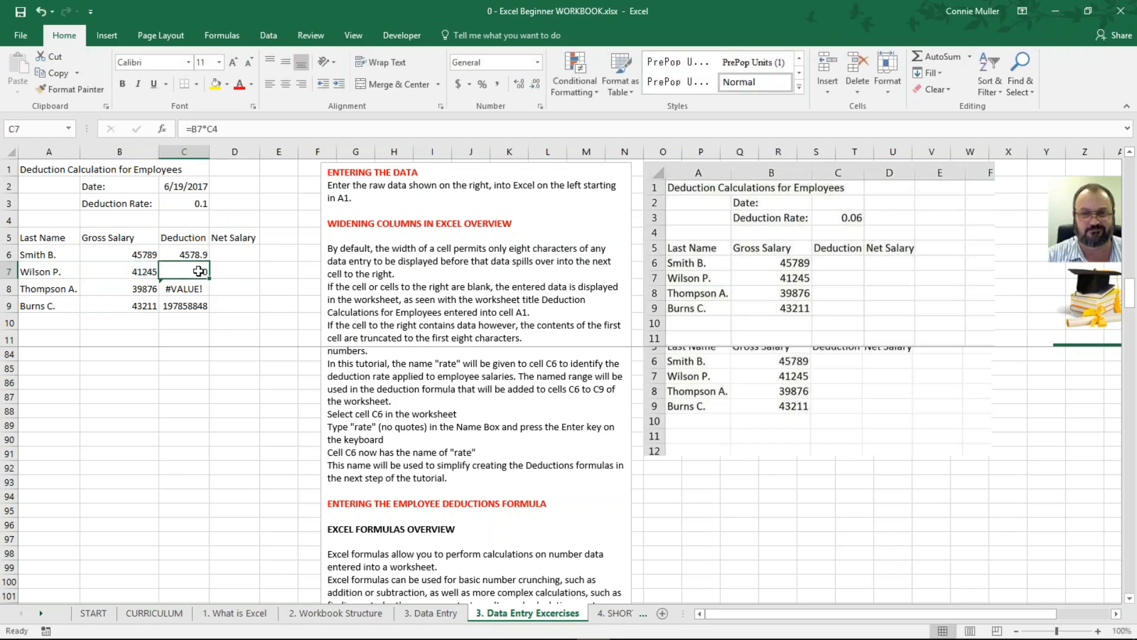
{"action": "left_click", "coordinate": [134, 271]}
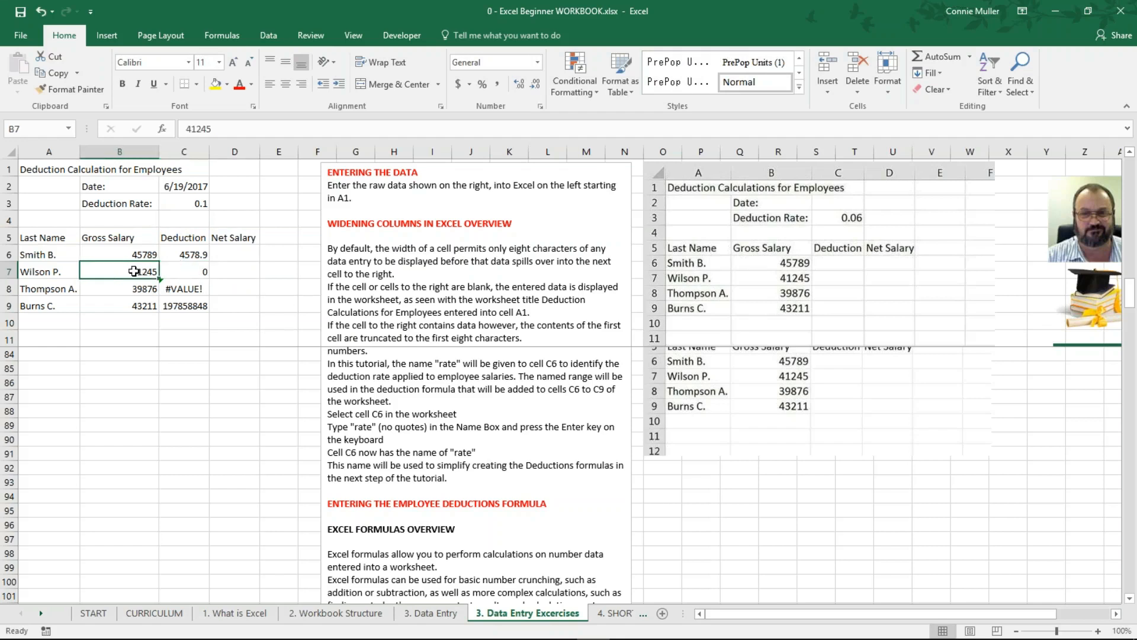
{"action": "left_click", "coordinate": [194, 288]}
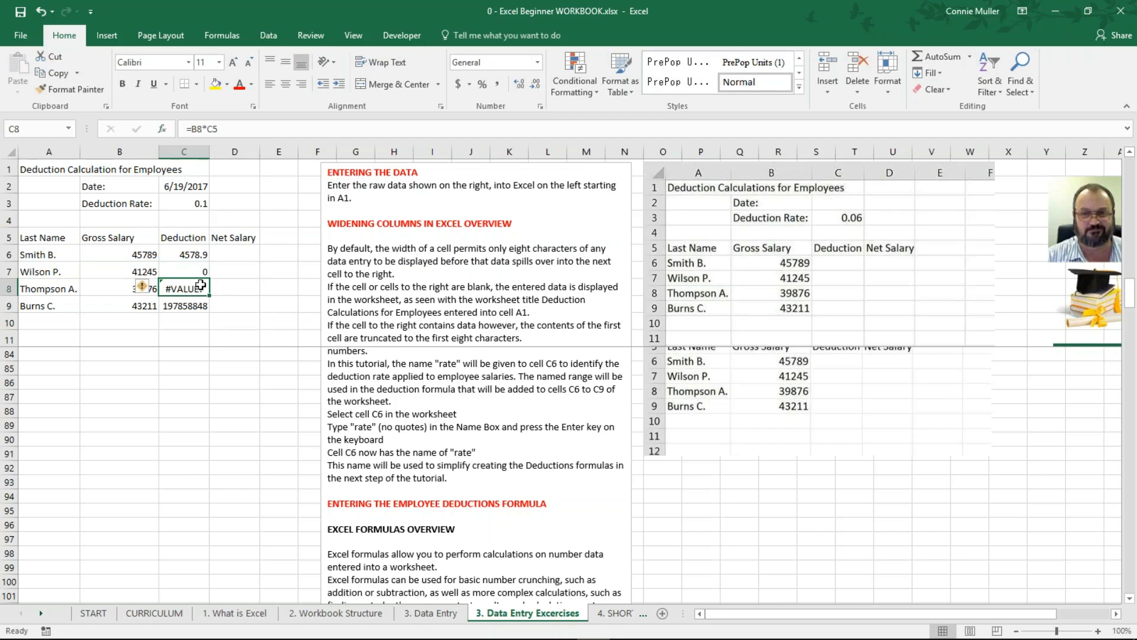
{"action": "double_click", "coordinate": [181, 289]}
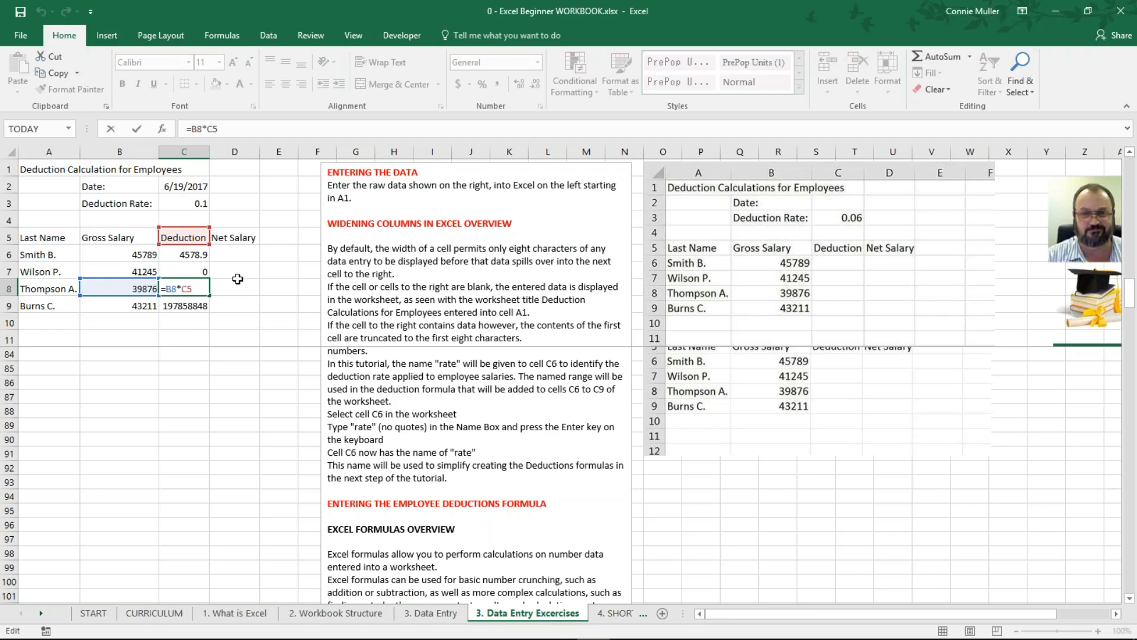
{"action": "key", "text": "ctrl+Return"}
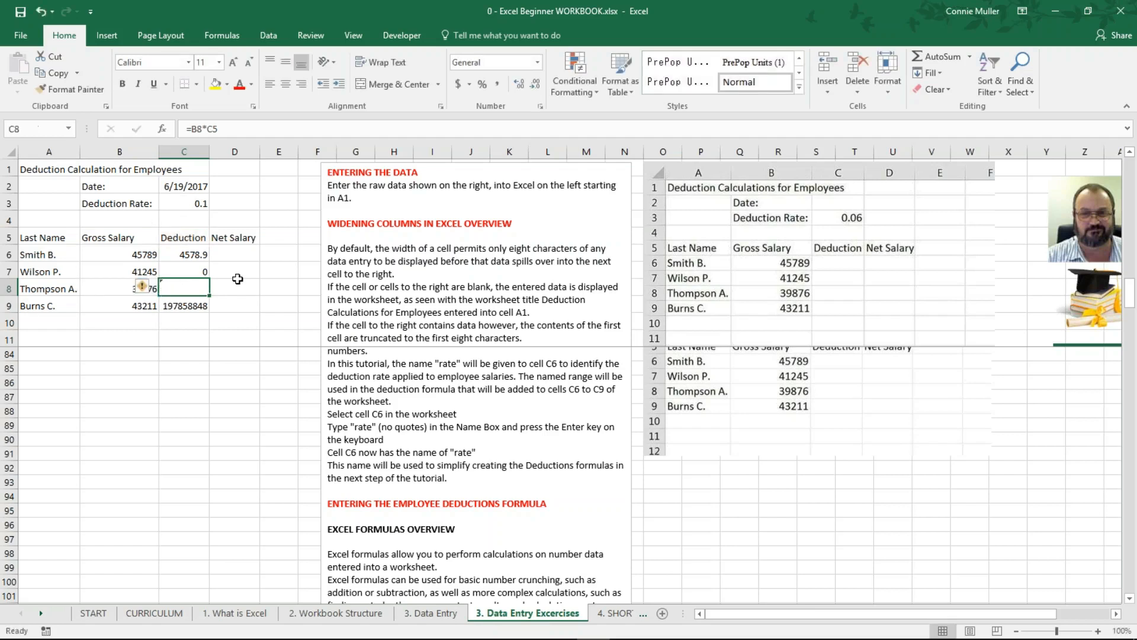
{"action": "left_click", "coordinate": [189, 305]}
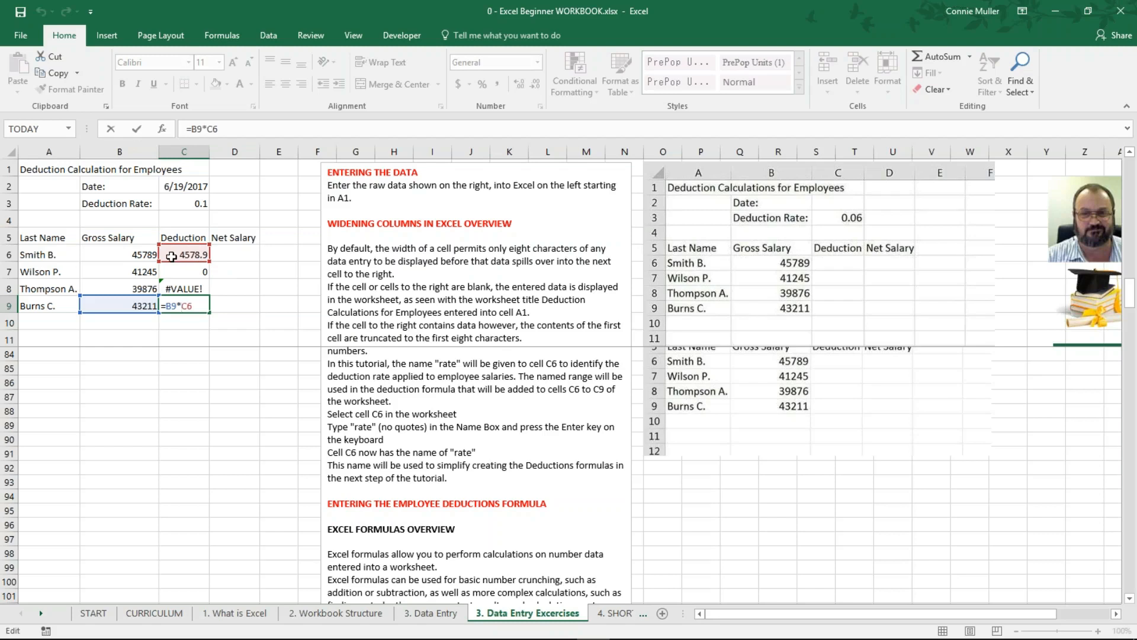
{"action": "key", "text": "ctrl+Return"}
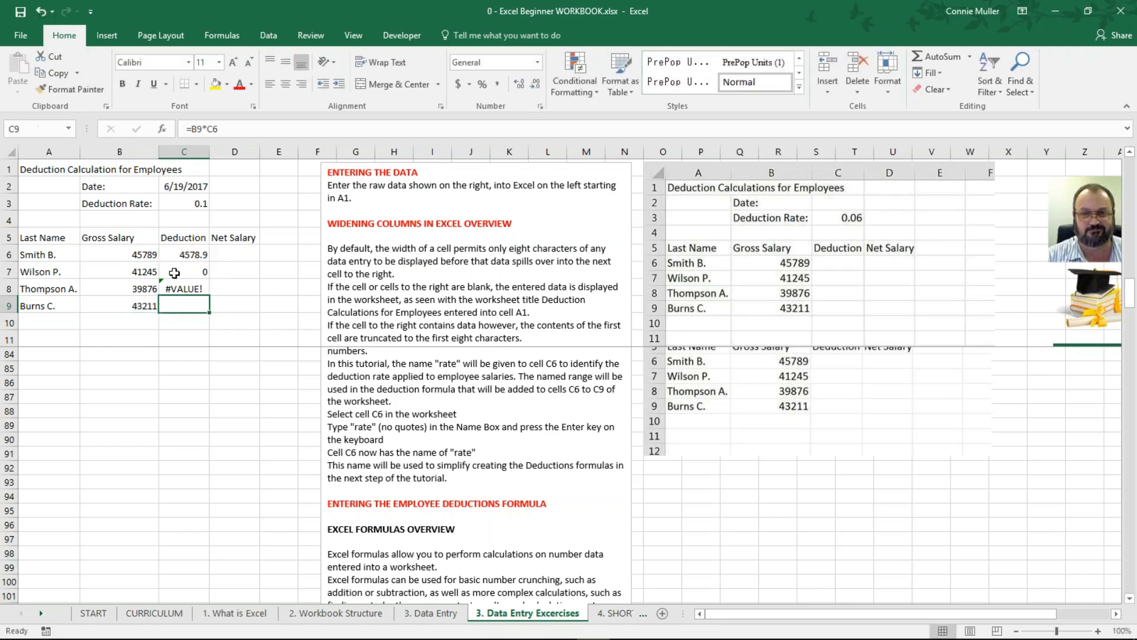
{"action": "left_click", "coordinate": [234, 316]}
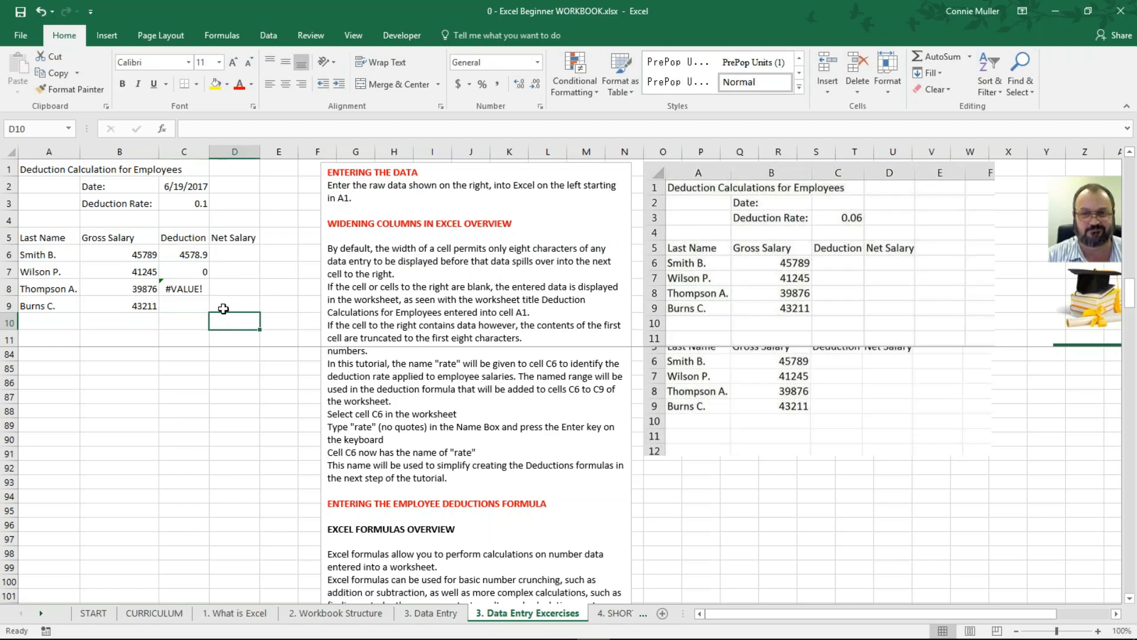
Step: Delete the wrong results in C7:C9, then highlight C6's formula =B6*C3 and its B6 reference
{"action": "left_click_drag", "start_coordinate": [188, 268], "coordinate": [189, 299]}
{"action": "key", "text": "Delete"}
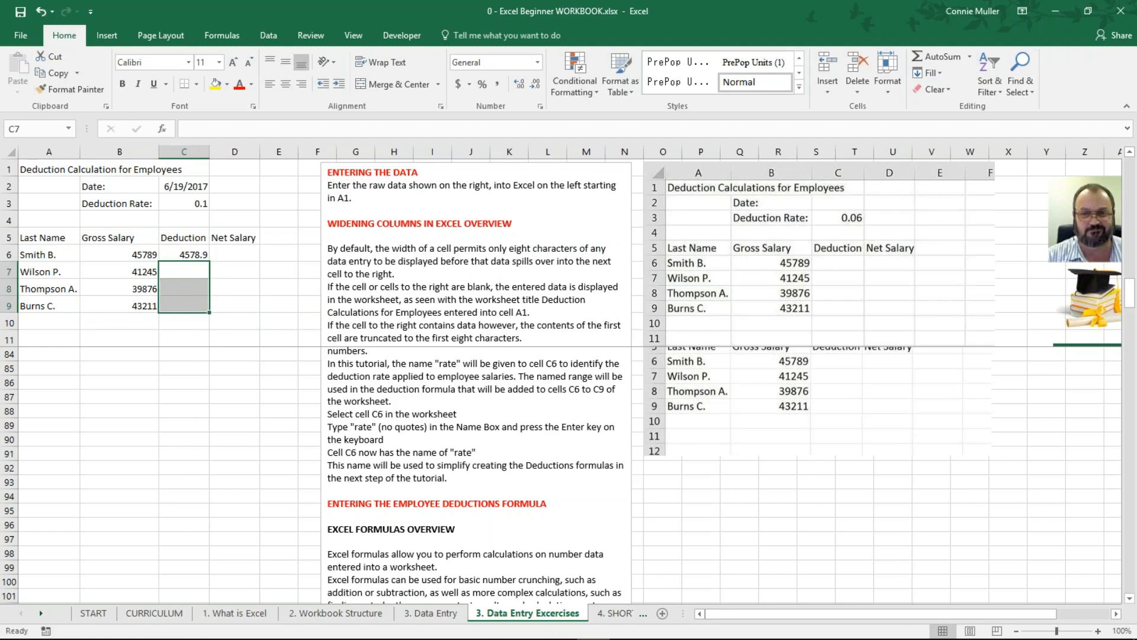
{"action": "left_click", "coordinate": [180, 252]}
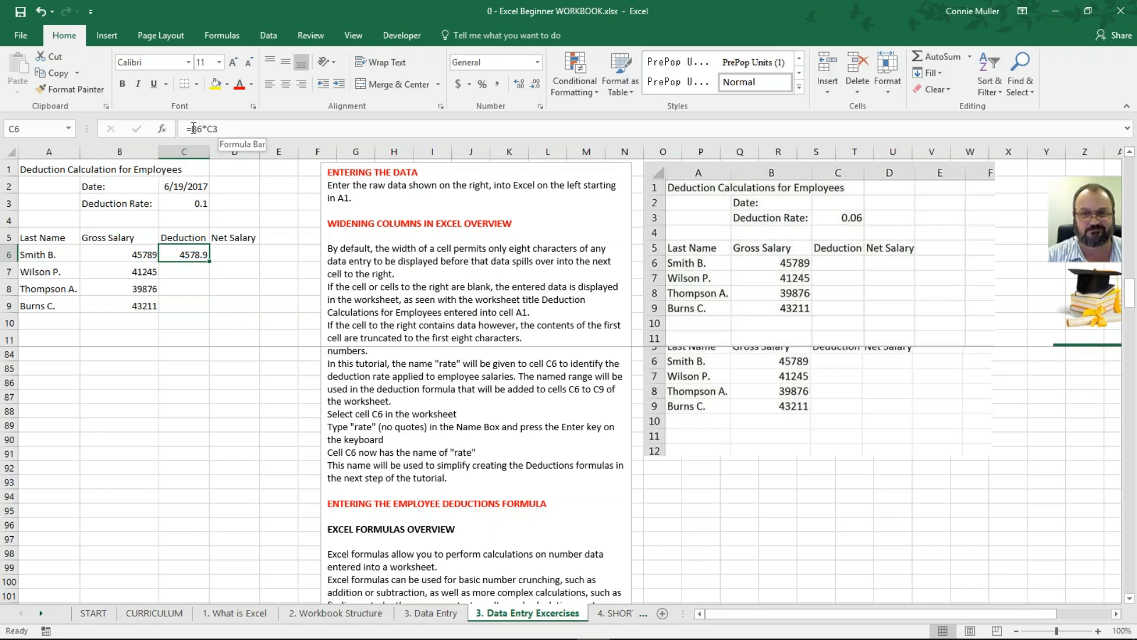
{"action": "left_click_drag", "start_coordinate": [224, 128], "coordinate": [184, 129]}
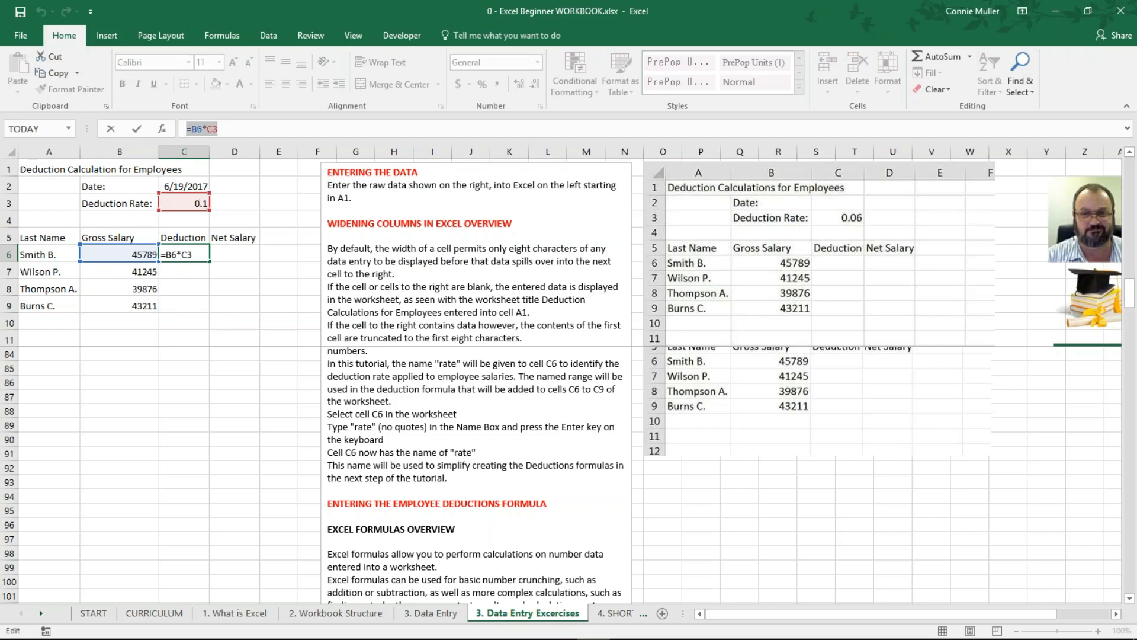
{"action": "left_click_drag", "start_coordinate": [198, 128], "coordinate": [202, 130]}
Step: Leave the formula review, then edit C6's rate reference to $C$3 so it reads =B6*$C$3
{"action": "left_click", "coordinate": [227, 129]}
{"action": "key", "text": "Return"}
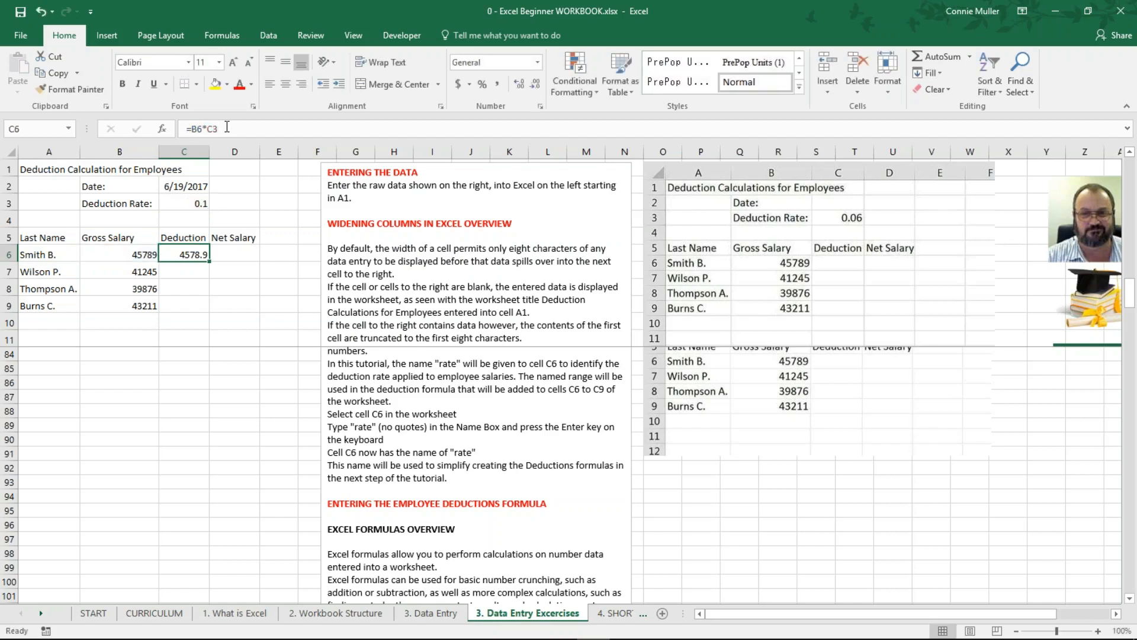
{"action": "left_click", "coordinate": [247, 220]}
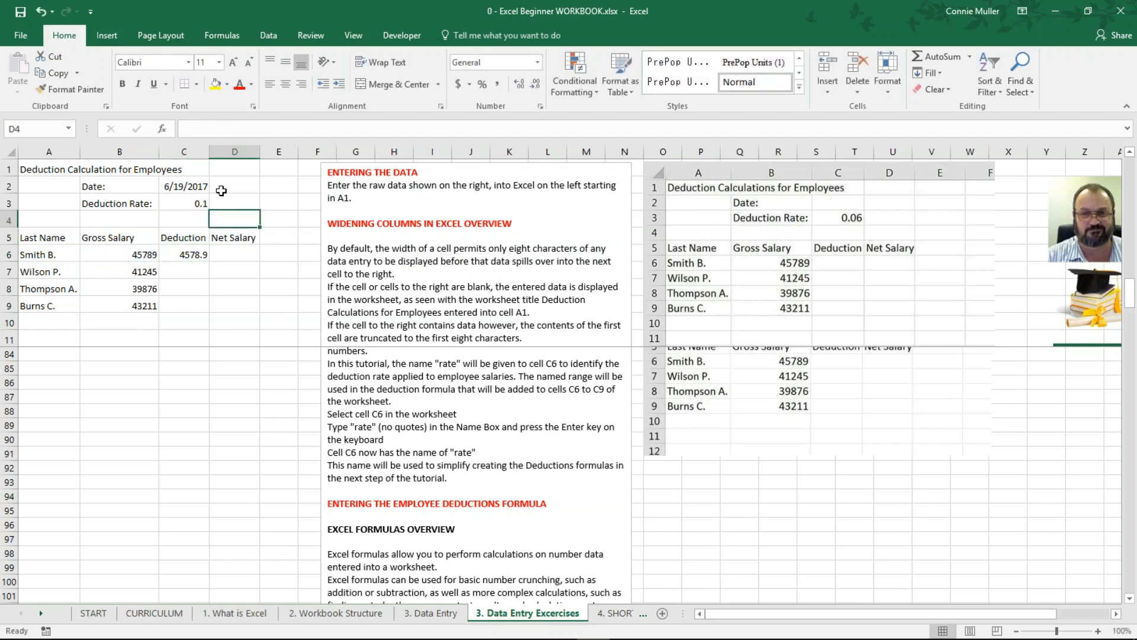
{"action": "left_click", "coordinate": [185, 256]}
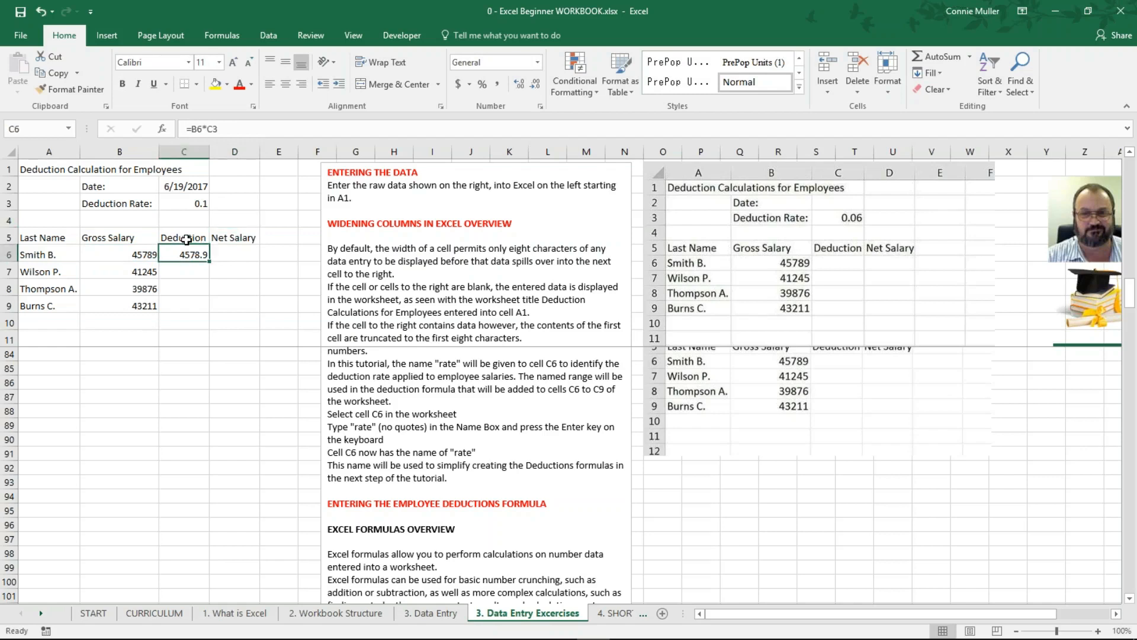
{"action": "left_click", "coordinate": [208, 129]}
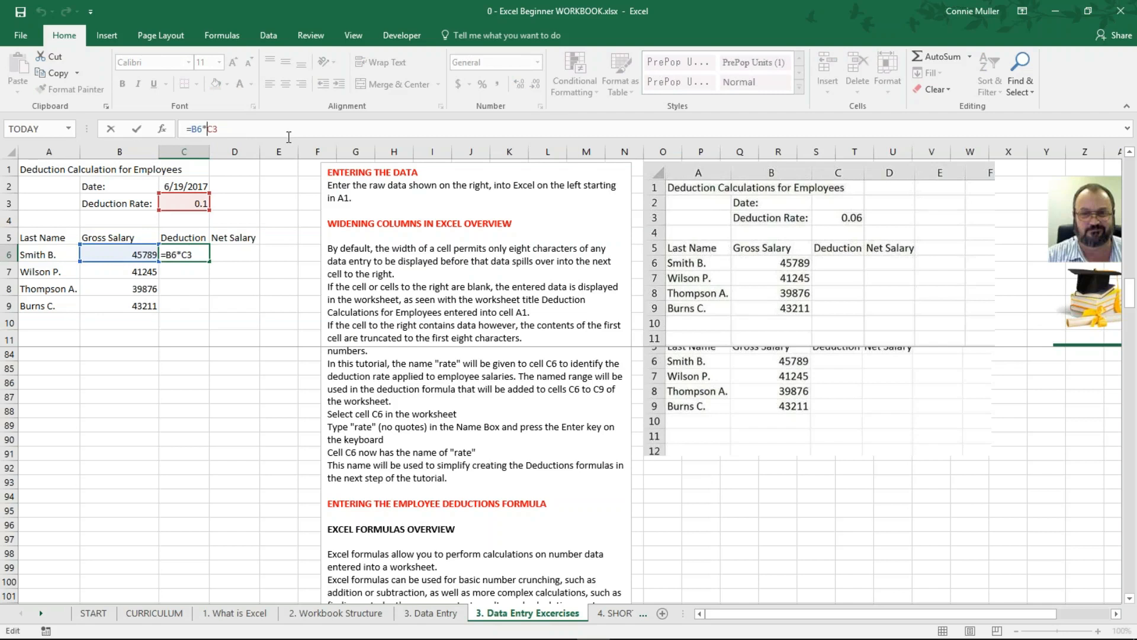
{"action": "type", "text": "$"}
{"action": "type", "text": "$"}
Step: Commit =B6*$C$3 in C6 and reselect it to verify the 4578.9 result
{"action": "key", "text": "Return"}
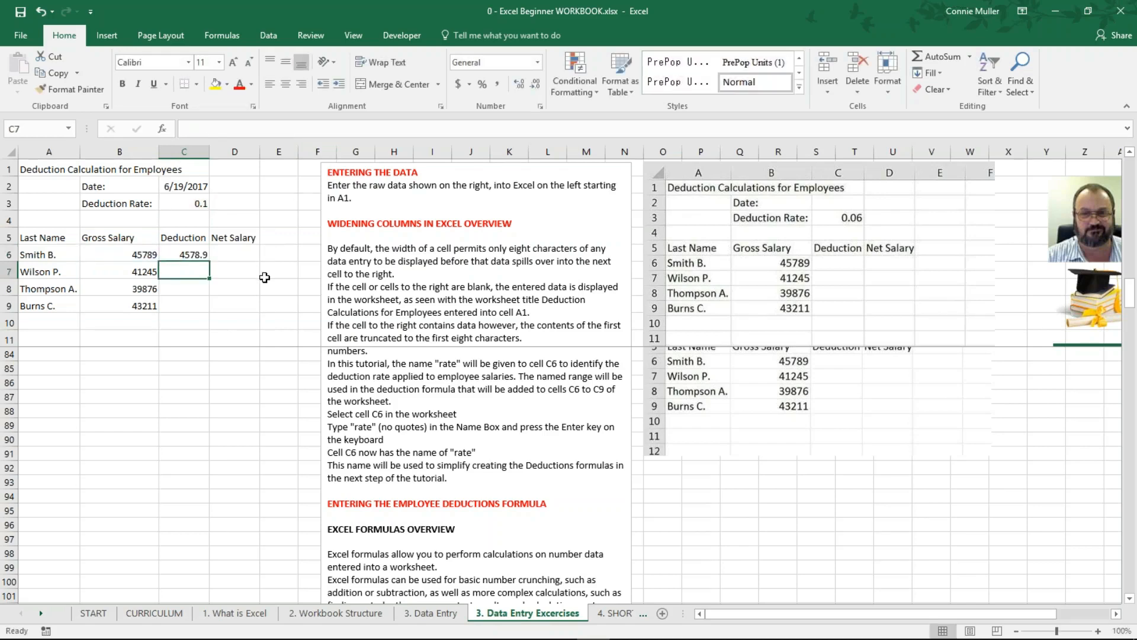
{"action": "left_click", "coordinate": [184, 255]}
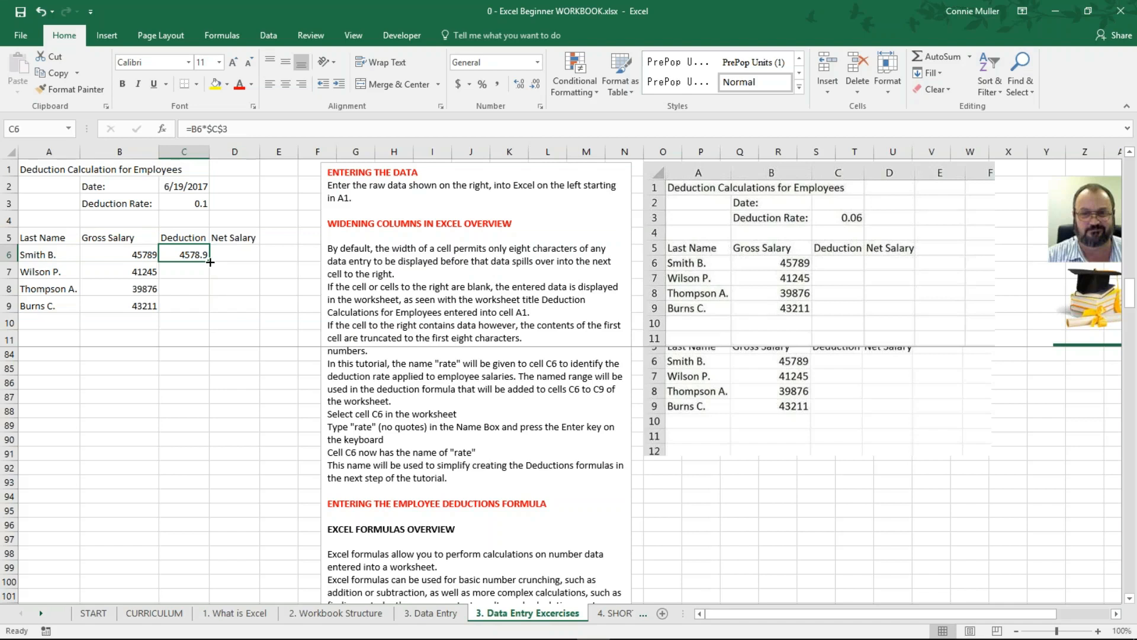
Step: Fill C6's absolute-rate formula down to C9, giving 4124.5, 3987.6 and 4321.1, and check C7 and C9
{"action": "left_click_drag", "start_coordinate": [210, 262], "coordinate": [210, 312]}
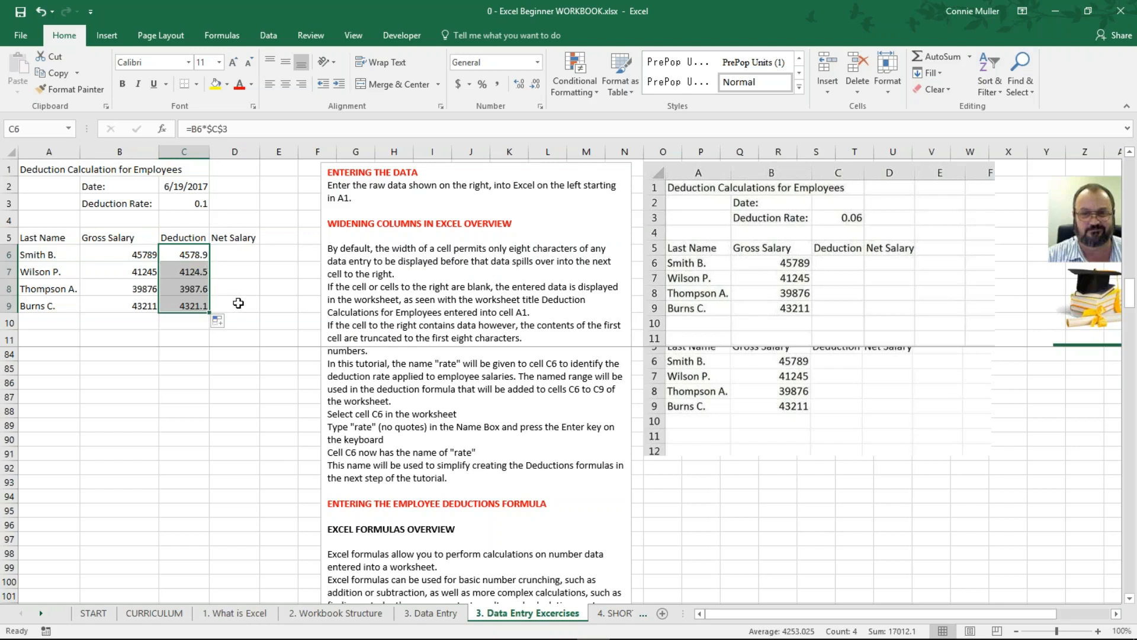
{"action": "left_click", "coordinate": [188, 269]}
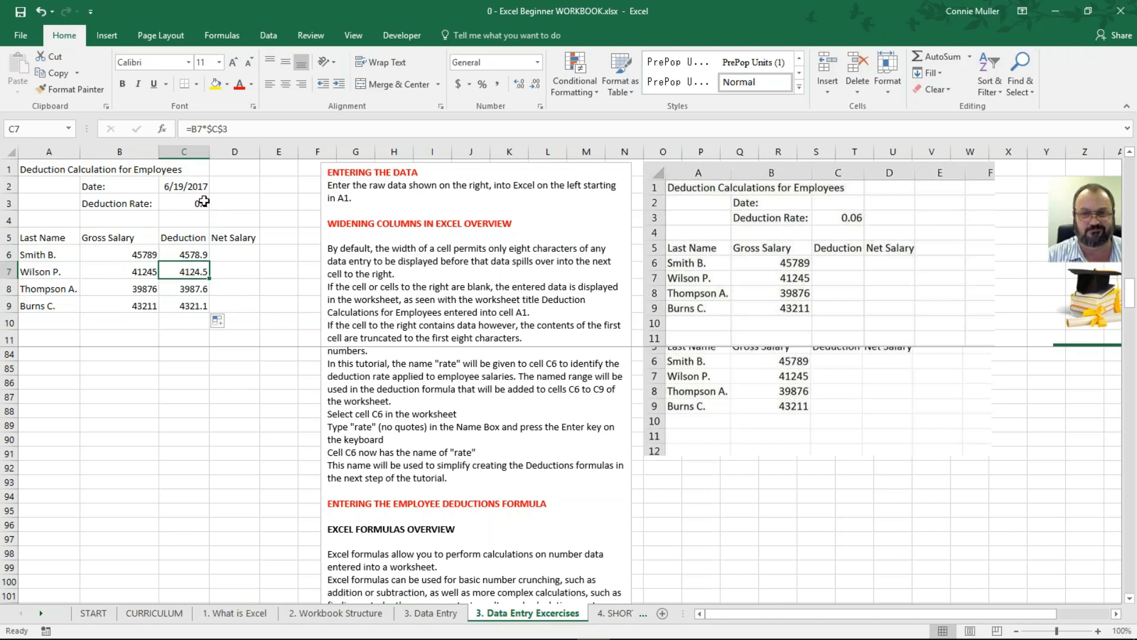
{"action": "left_click", "coordinate": [188, 309]}
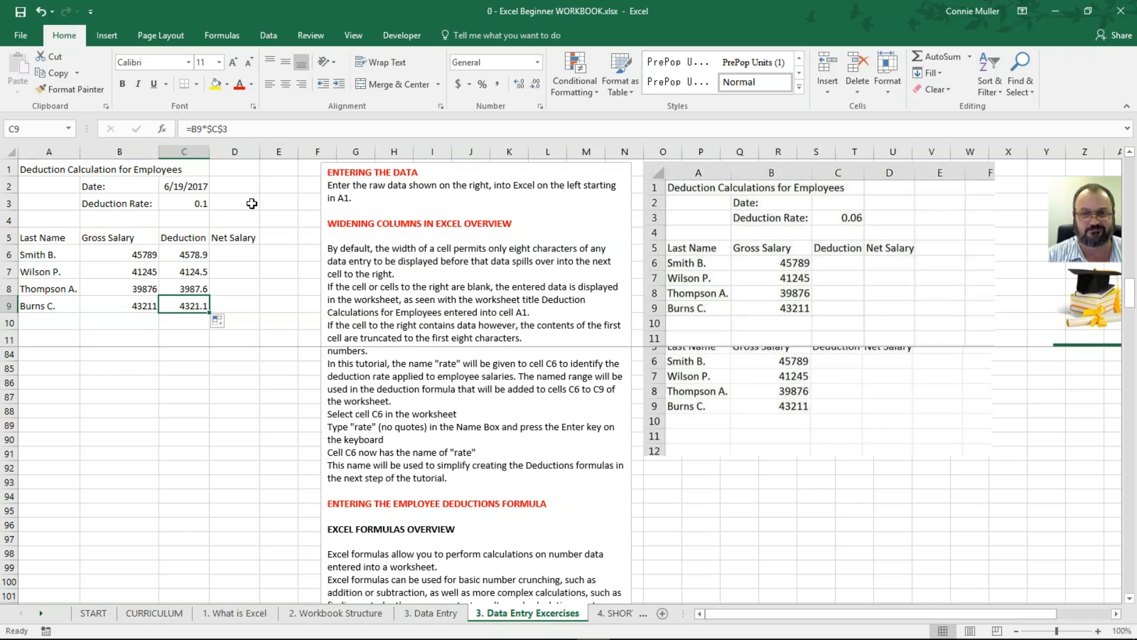
Step: Undo the fill and delete C6's formula, leaving C6:C9 empty with C3 still 0.1
{"action": "key", "text": "ctrl+z"}
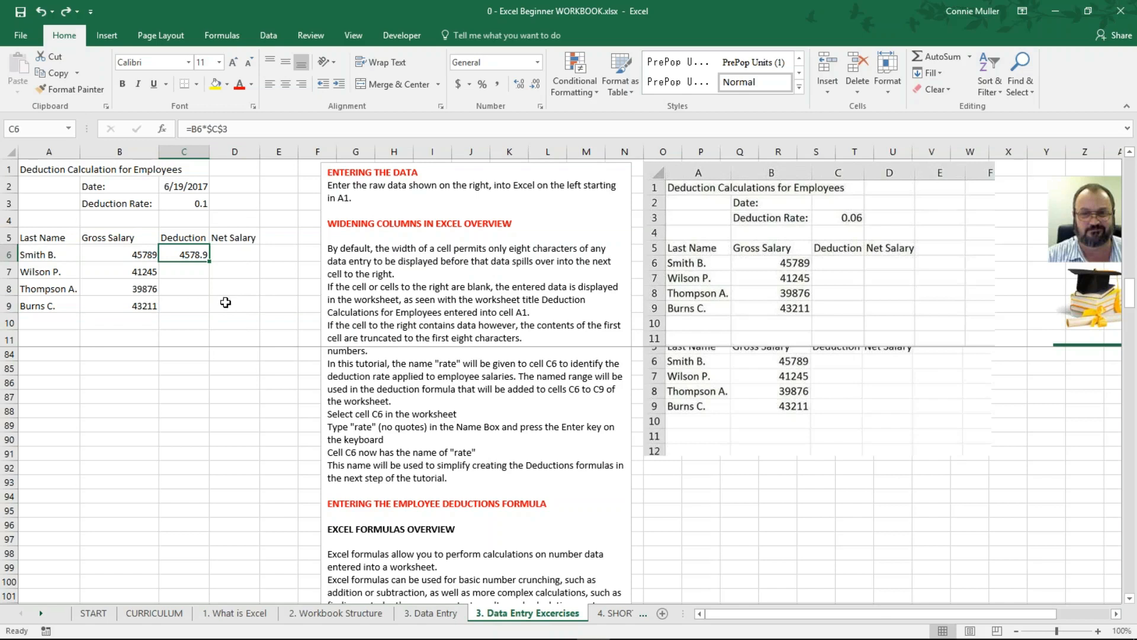
{"action": "left_click", "coordinate": [200, 203]}
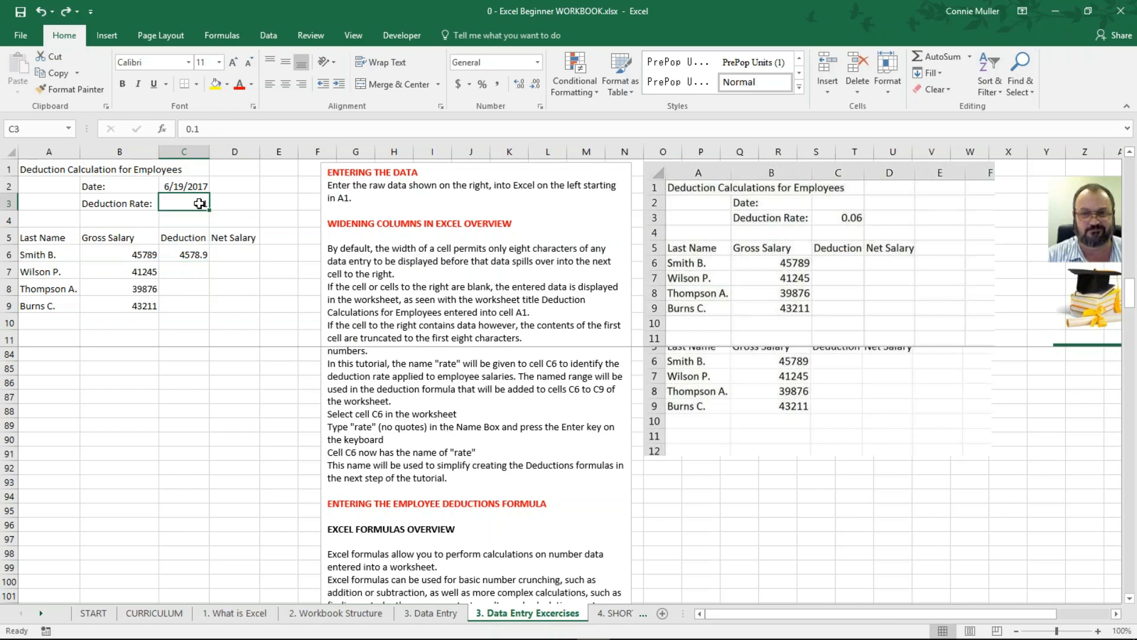
{"action": "left_click", "coordinate": [190, 251]}
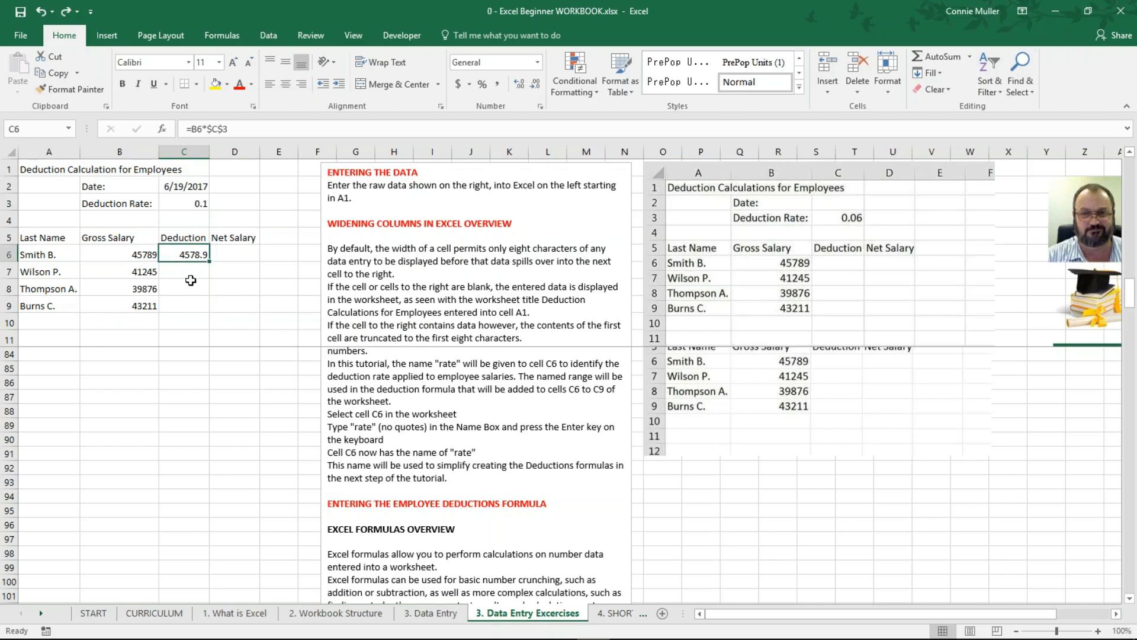
{"action": "key", "text": "Delete"}
{"action": "left_click", "coordinate": [184, 202]}
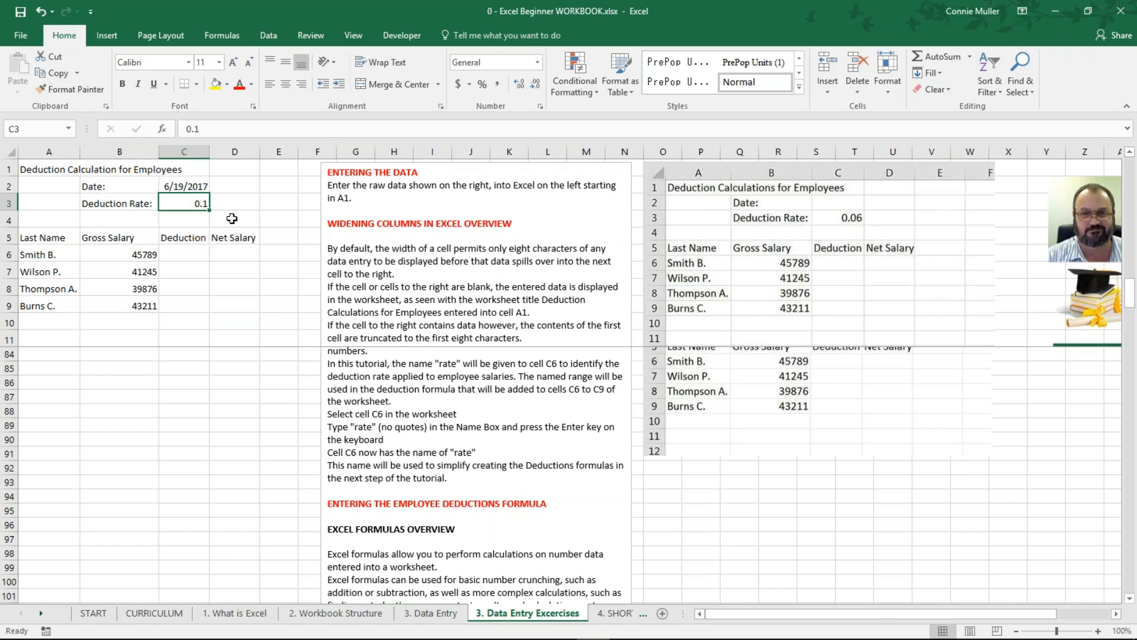
Step: Enter 0.06 as the new deduction rate in C3 and reselect the cell
{"action": "type", "text": "0."}
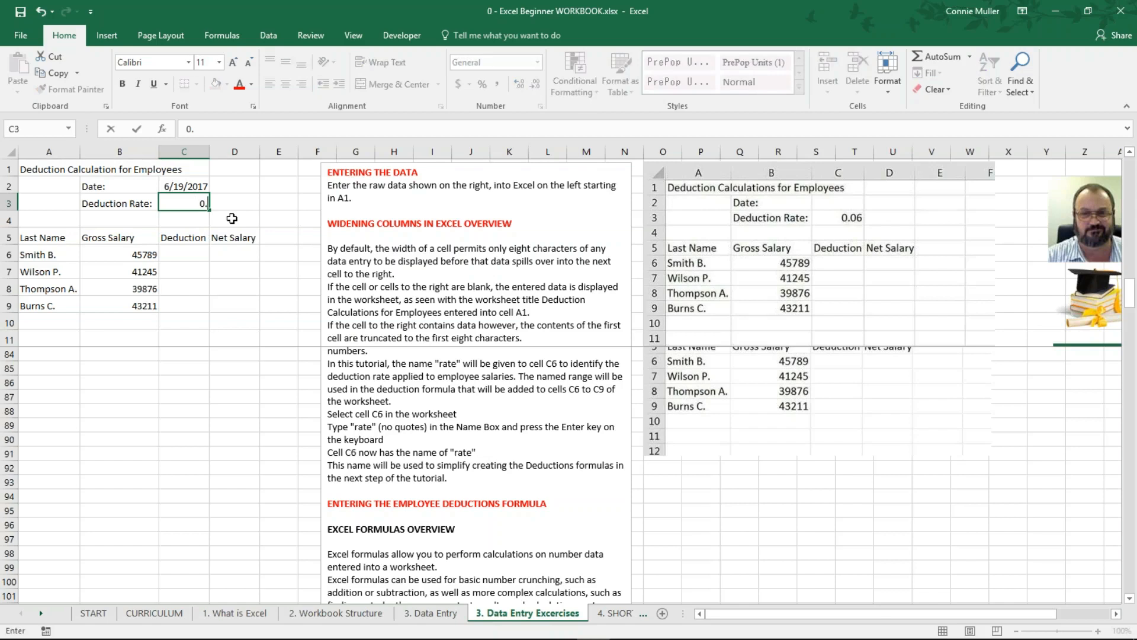
{"action": "type", "text": "06"}
{"action": "key", "text": "Return"}
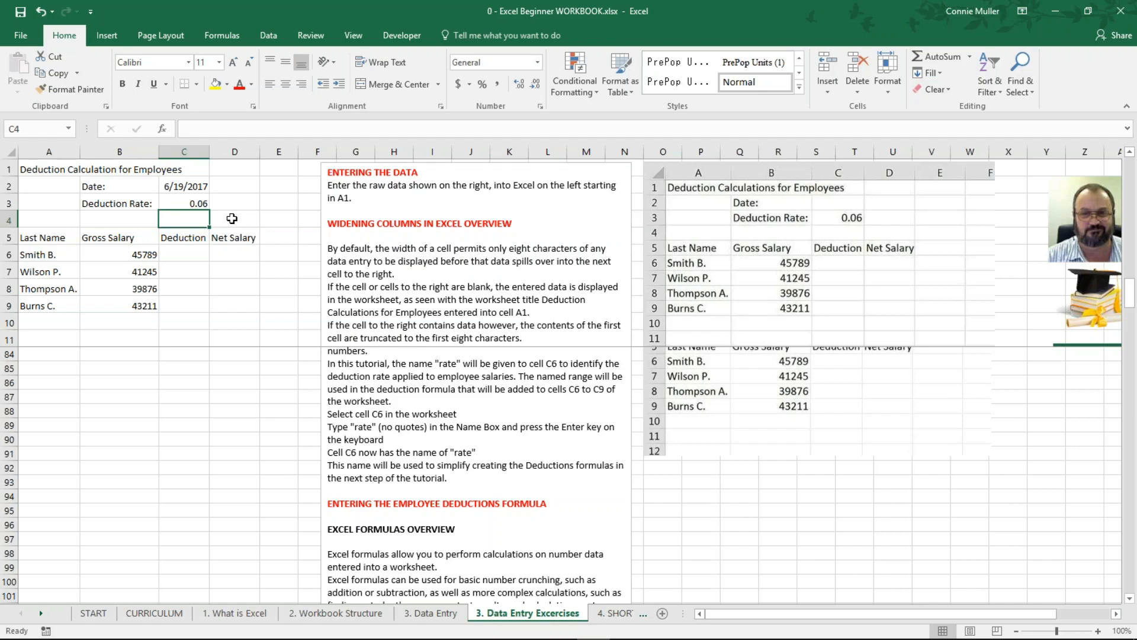
{"action": "left_click", "coordinate": [183, 206]}
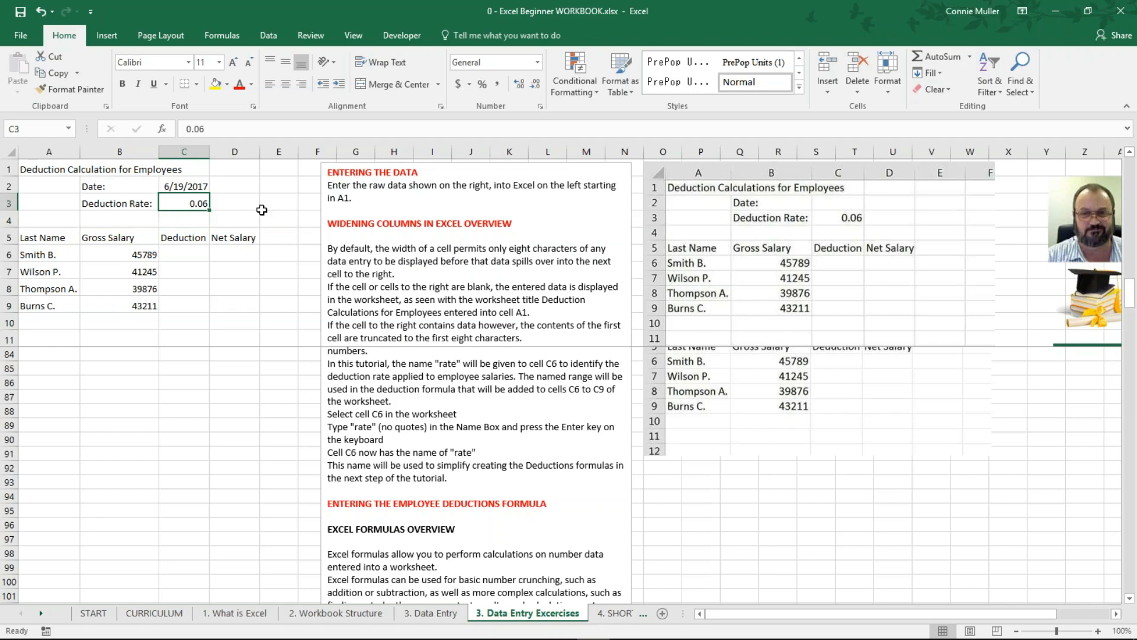
Step: Define the name 'rate' for cell C3 through the Name Box
{"action": "left_click", "coordinate": [28, 130]}
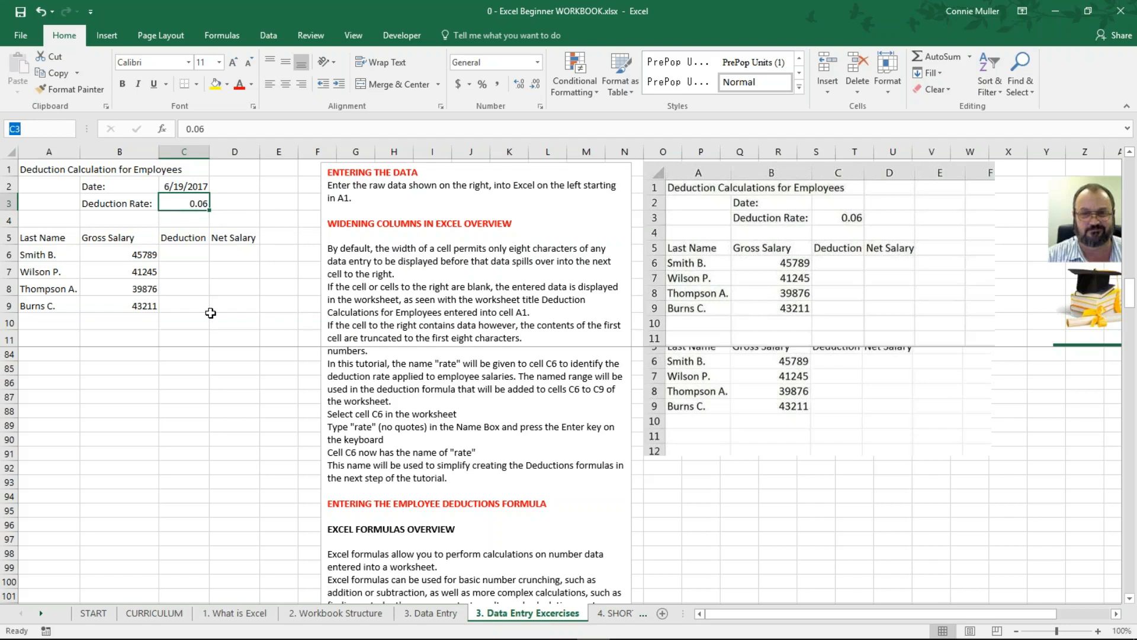
{"action": "type", "text": "rate"}
{"action": "key", "text": "Return"}
Step: Build =B6*rate in C6 by referencing gross salary B6 and the named rate cell C3
{"action": "left_click", "coordinate": [183, 255]}
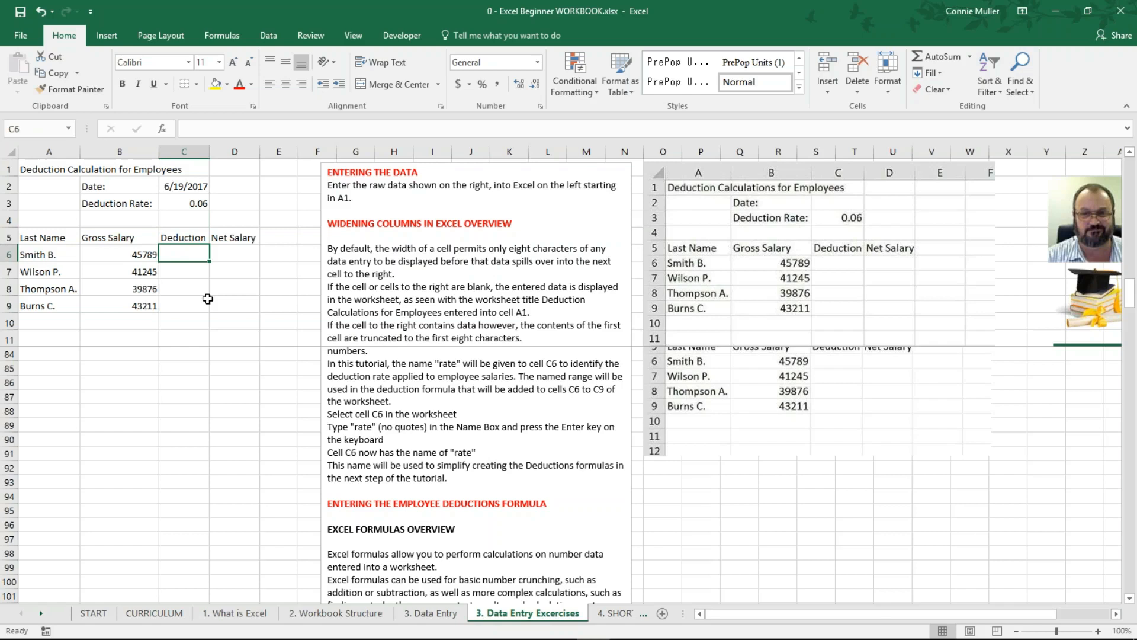
{"action": "type", "text": "="}
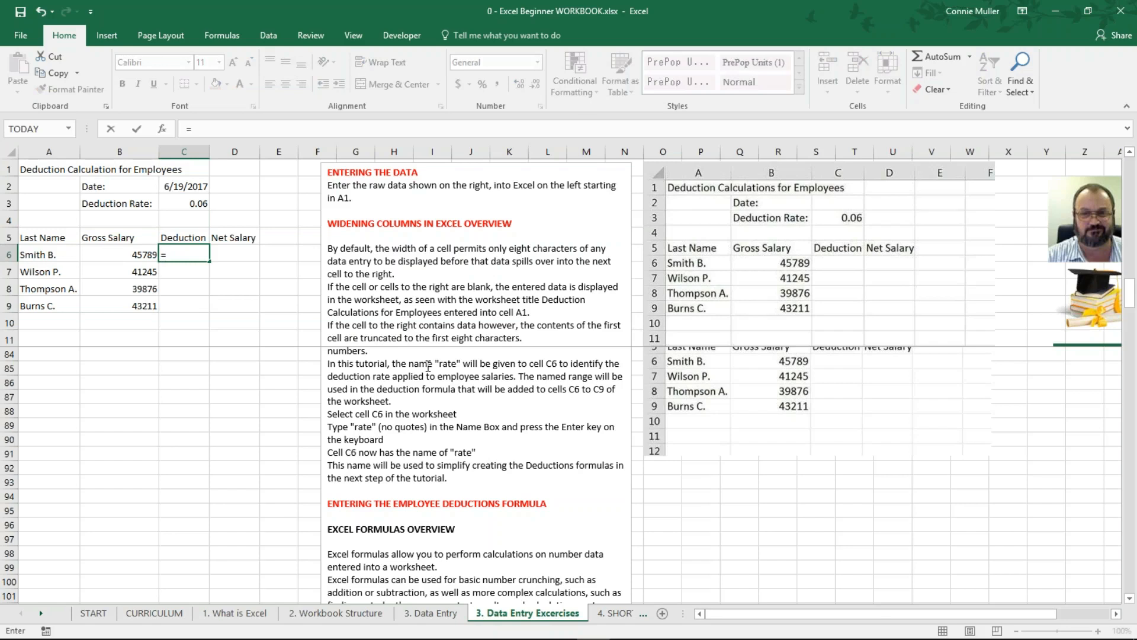
{"action": "scroll", "coordinate": [428, 366], "scroll_direction": "down", "scroll_amount": 3}
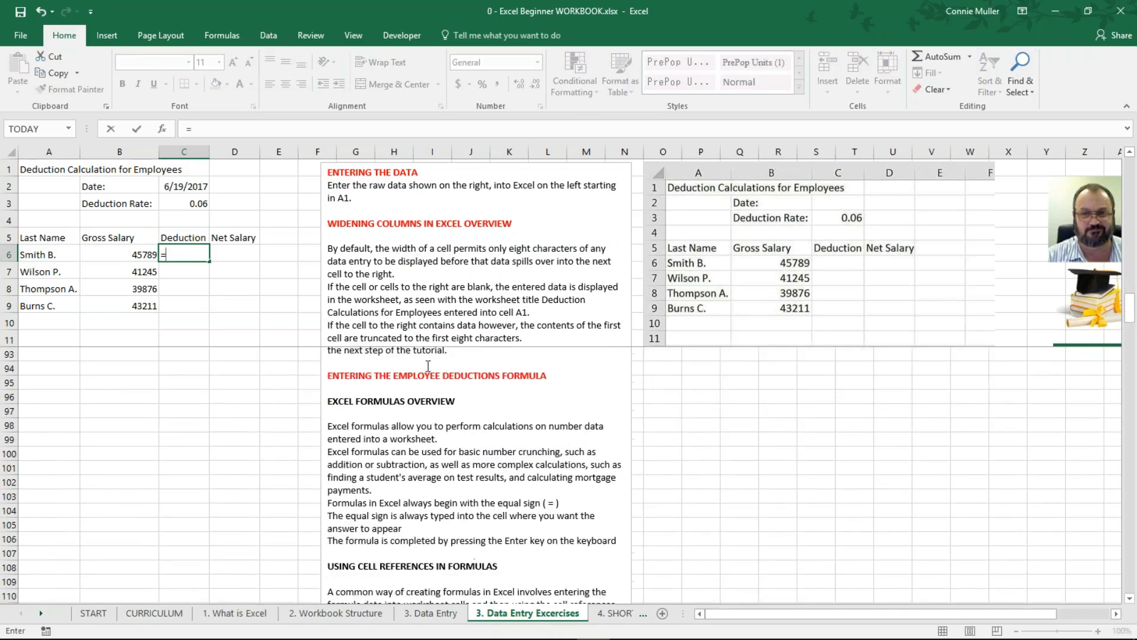
{"action": "scroll", "coordinate": [429, 366], "scroll_direction": "down", "scroll_amount": 1}
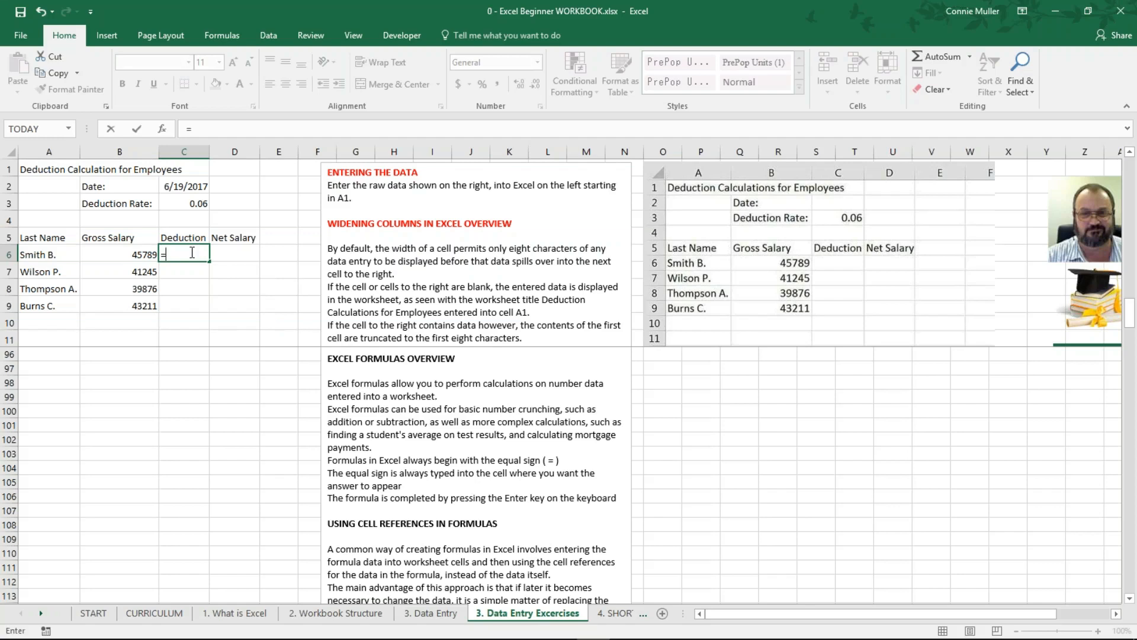
{"action": "left_click", "coordinate": [114, 254]}
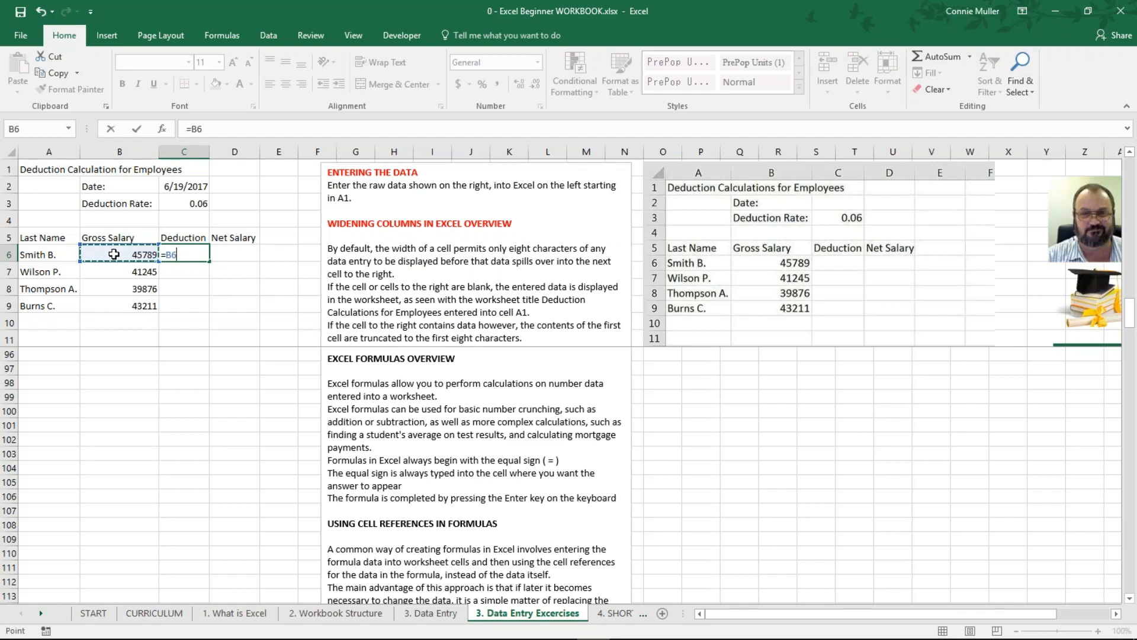
{"action": "type", "text": "*"}
{"action": "left_click", "coordinate": [188, 203]}
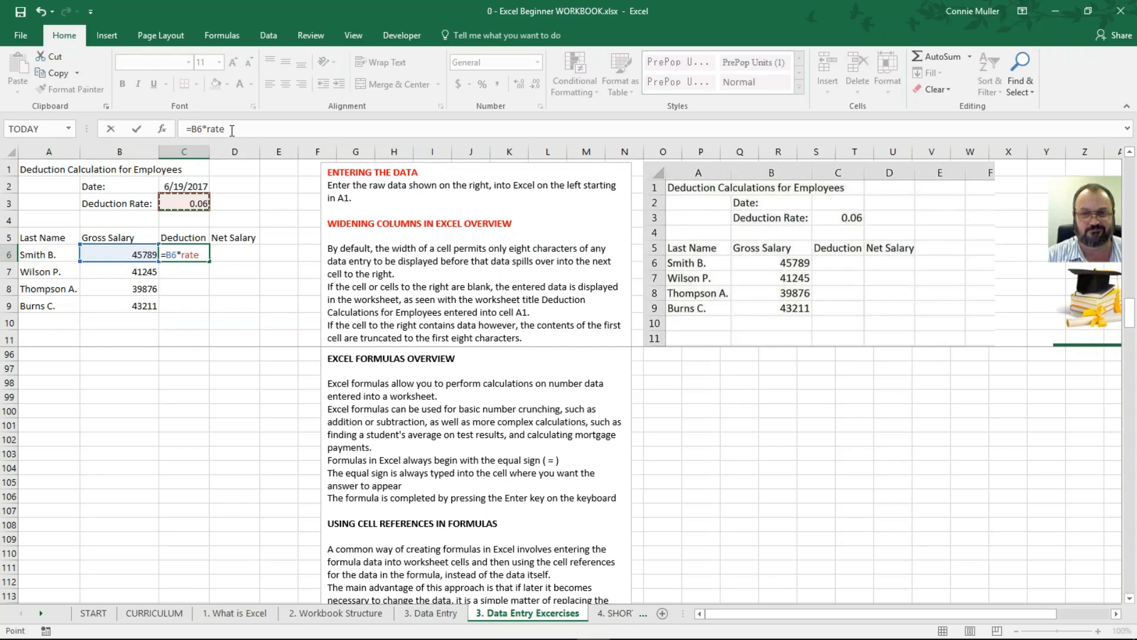
Step: Commit =B6*rate in C6 and copy it down to C9 (2747.34, 2474.7, 2392.56, 2592.66)
{"action": "key", "text": "Return"}
{"action": "key", "text": "Up"}
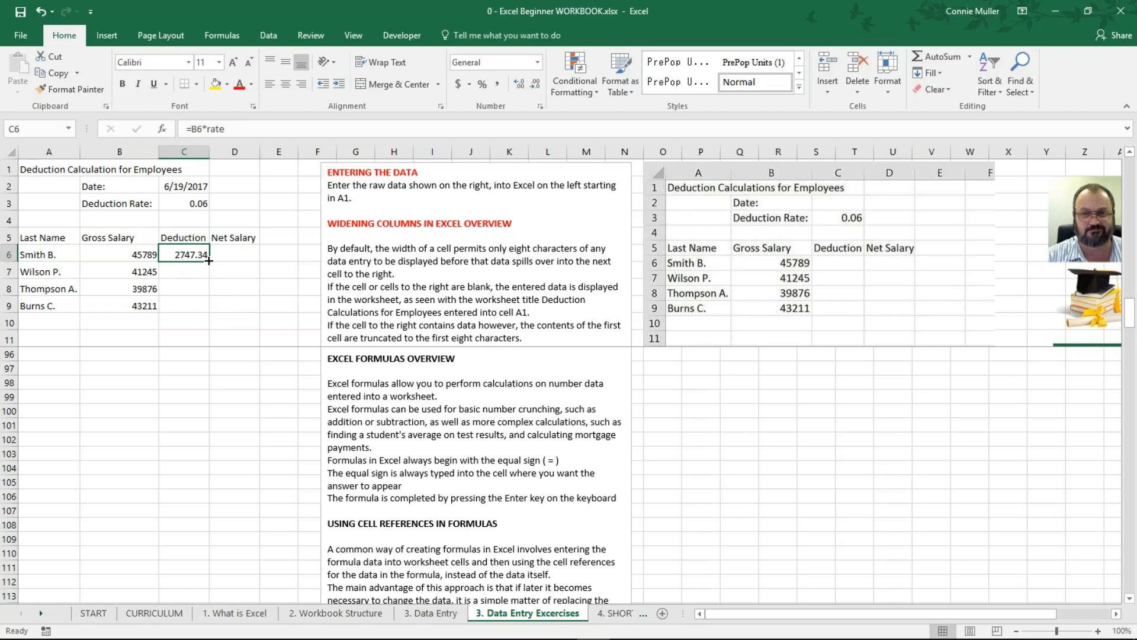
{"action": "left_click_drag", "start_coordinate": [208, 261], "coordinate": [208, 309]}
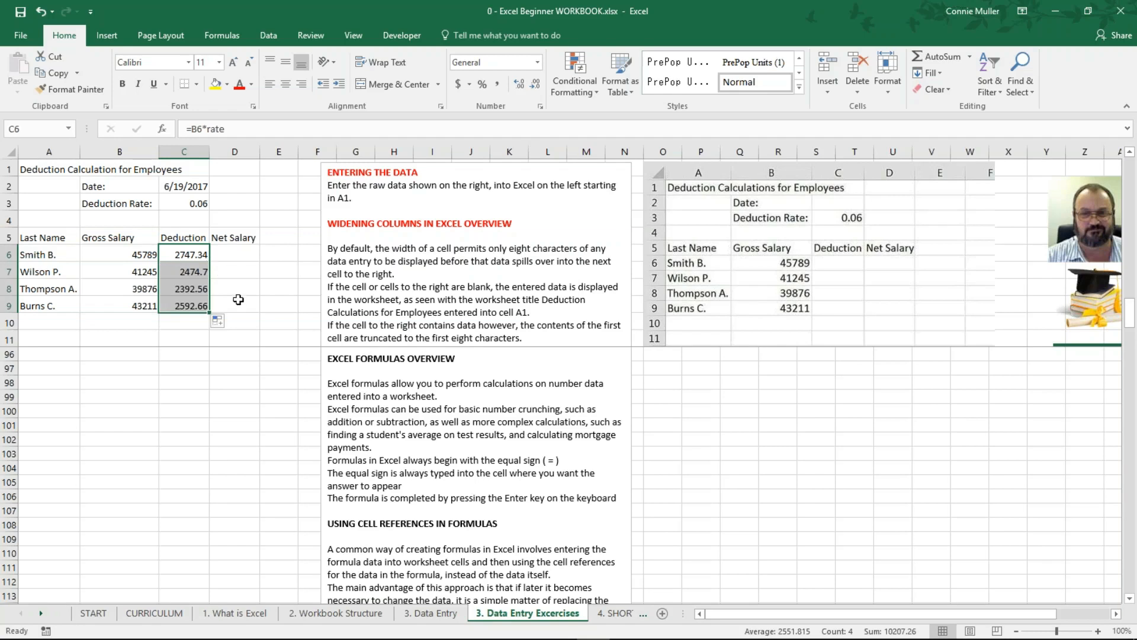
{"action": "left_click", "coordinate": [196, 255]}
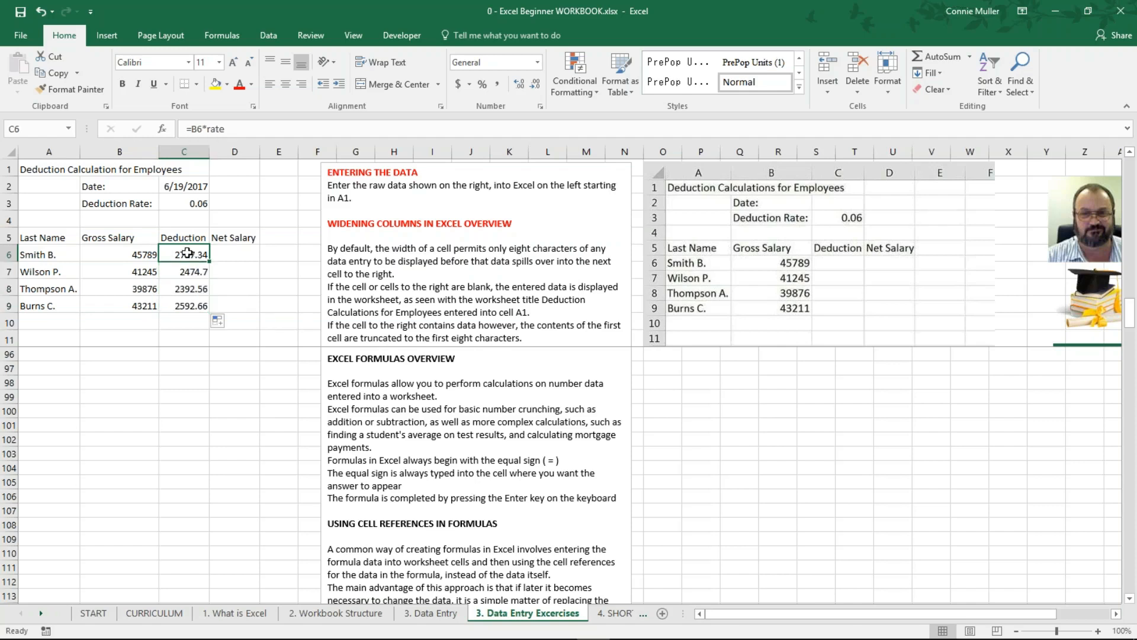
{"action": "left_click", "coordinate": [189, 273]}
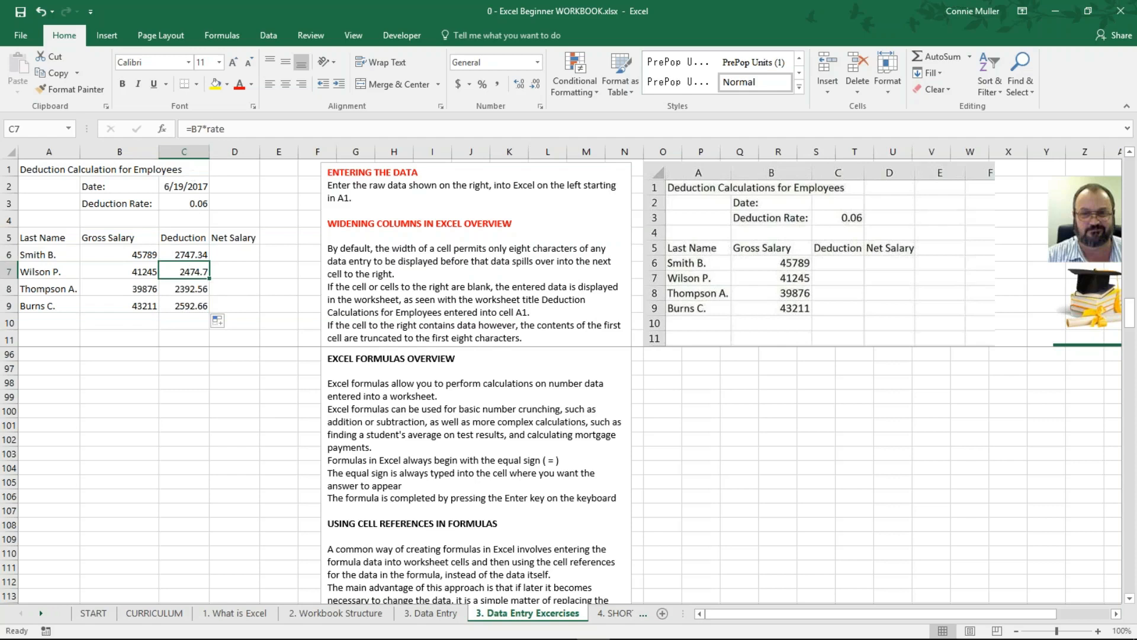
{"action": "left_click", "coordinate": [189, 289]}
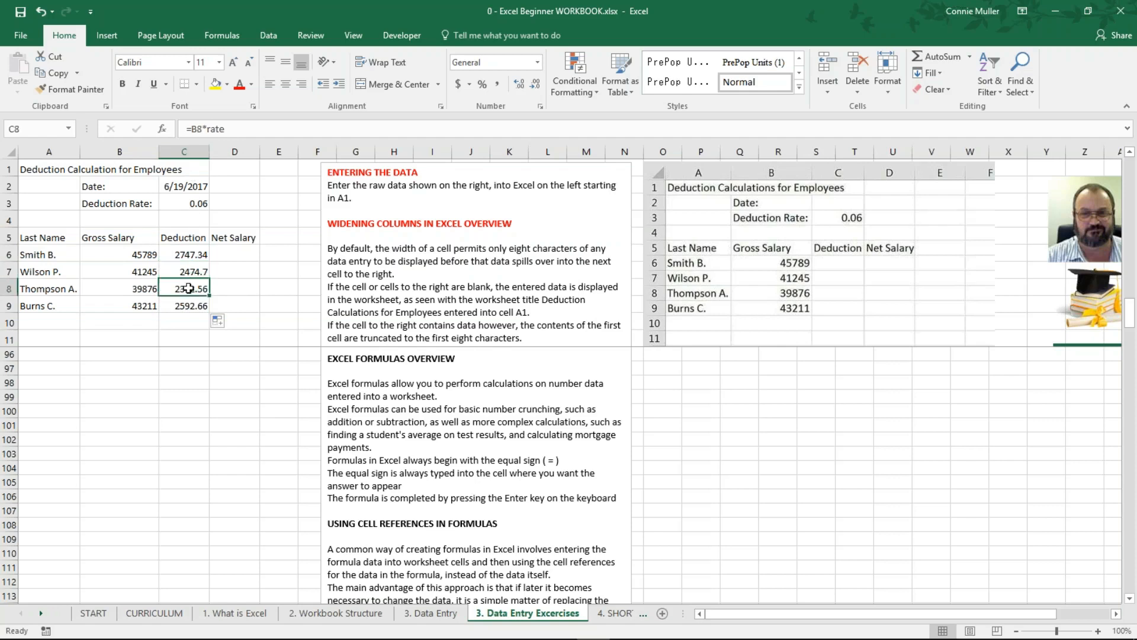
{"action": "left_click", "coordinate": [192, 307]}
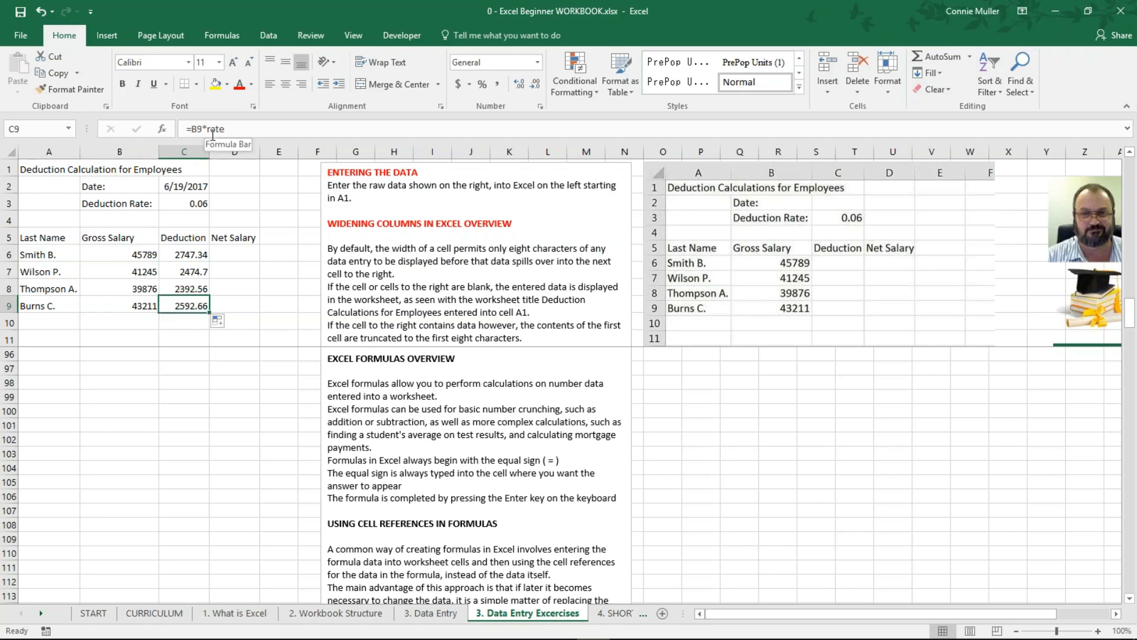
{"action": "left_click", "coordinate": [248, 307]}
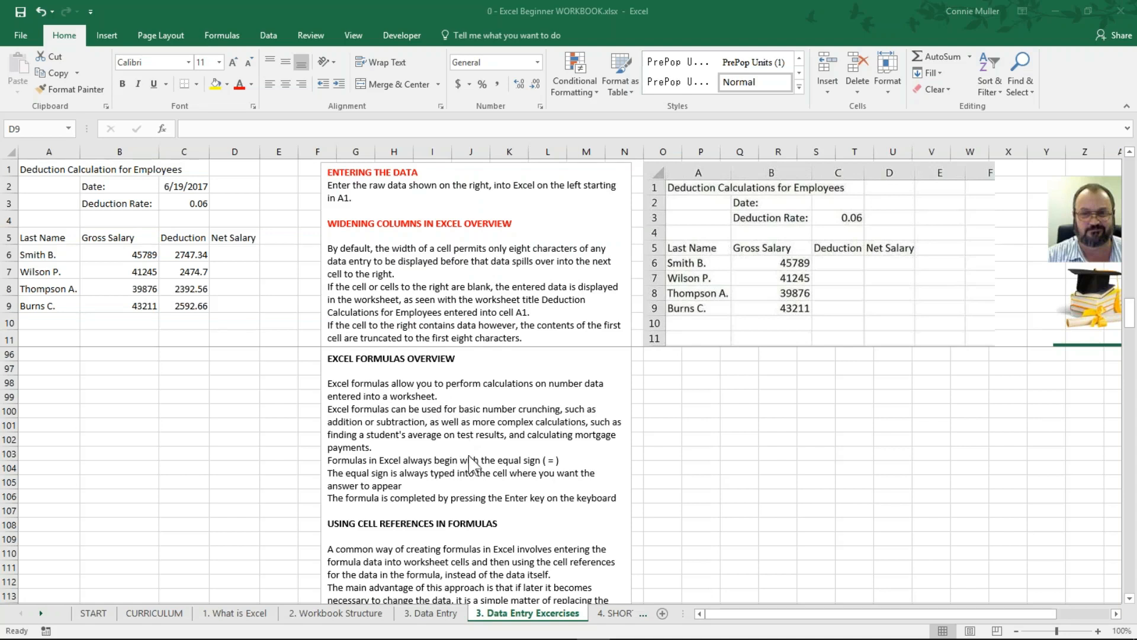
Step: Scroll the guide to 'Using pointing to enter the formula' and recheck C6's =B6*rate formula
{"action": "left_click", "coordinate": [234, 305]}
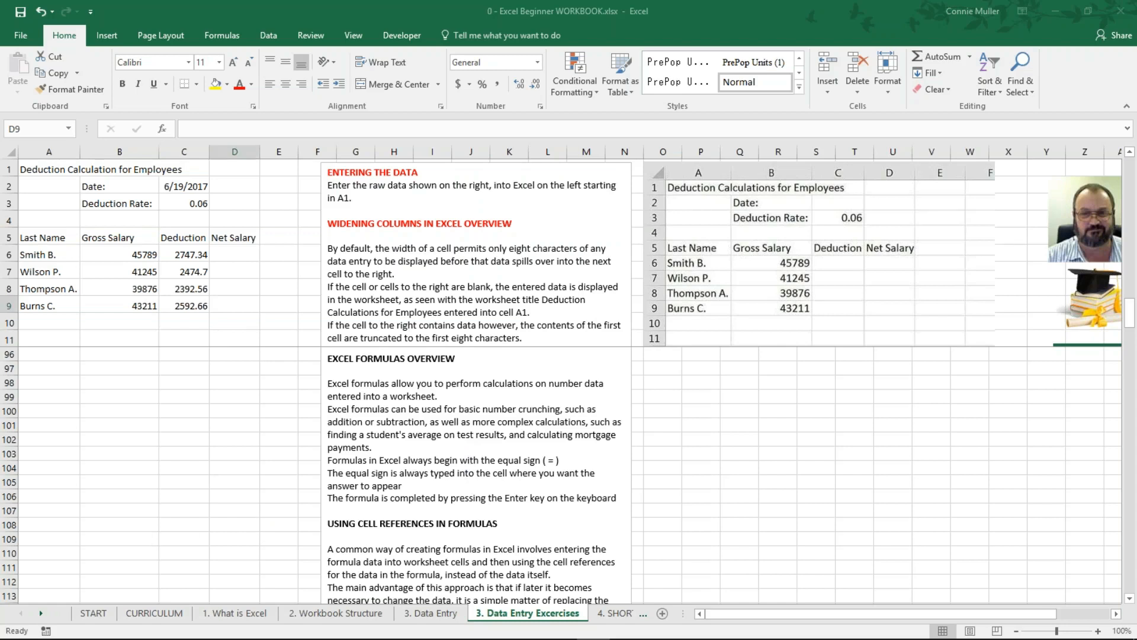
{"action": "scroll", "coordinate": [568, 470], "scroll_direction": "down", "scroll_amount": 4}
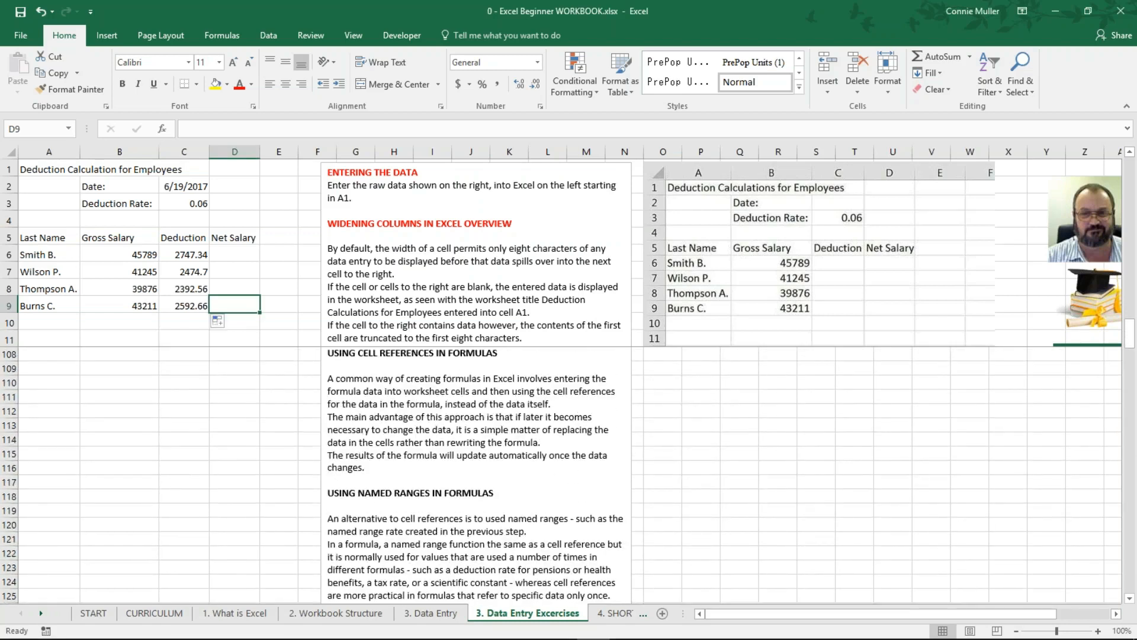
{"action": "scroll", "coordinate": [427, 438], "scroll_direction": "down", "scroll_amount": 2}
{"action": "scroll", "coordinate": [427, 438], "scroll_direction": "down", "scroll_amount": 1}
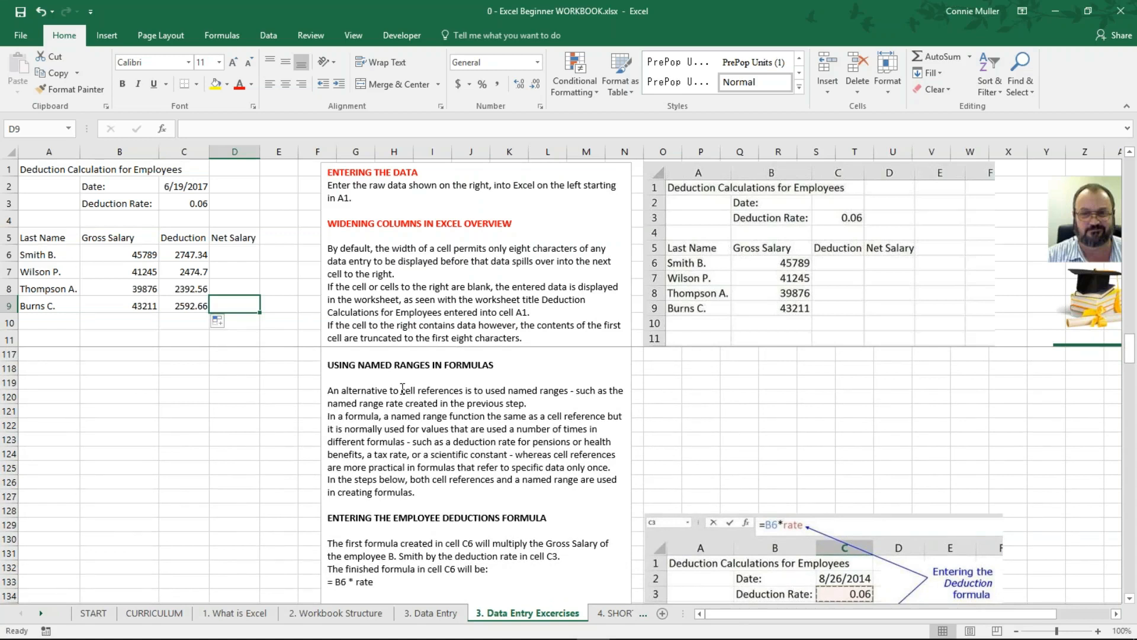
{"action": "scroll", "coordinate": [402, 388], "scroll_direction": "down", "scroll_amount": 4}
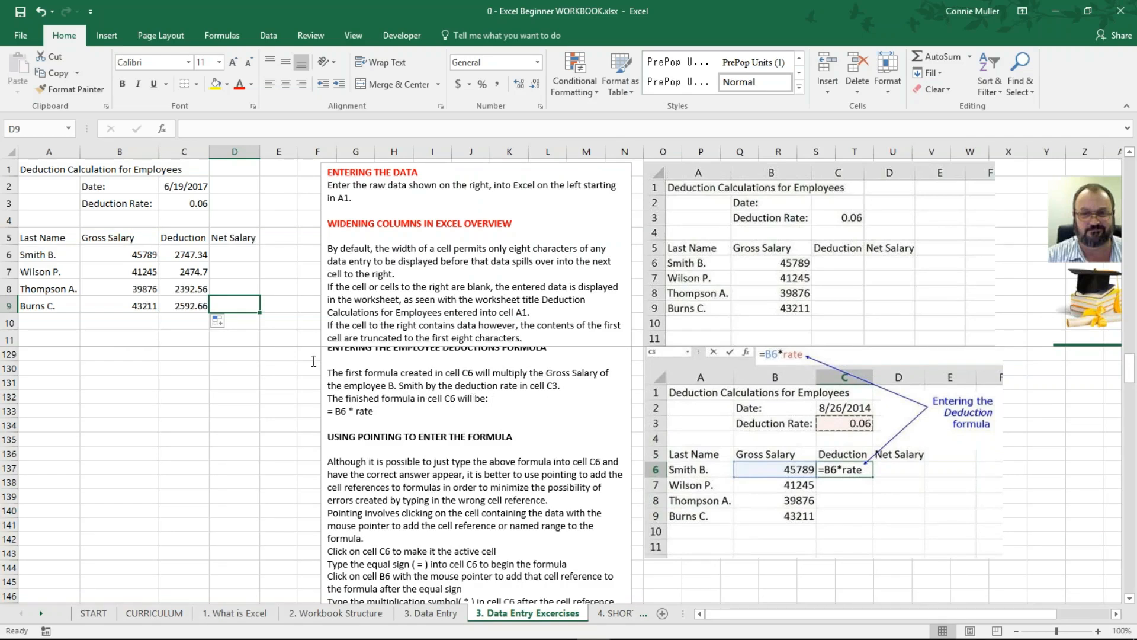
{"action": "left_click", "coordinate": [195, 256]}
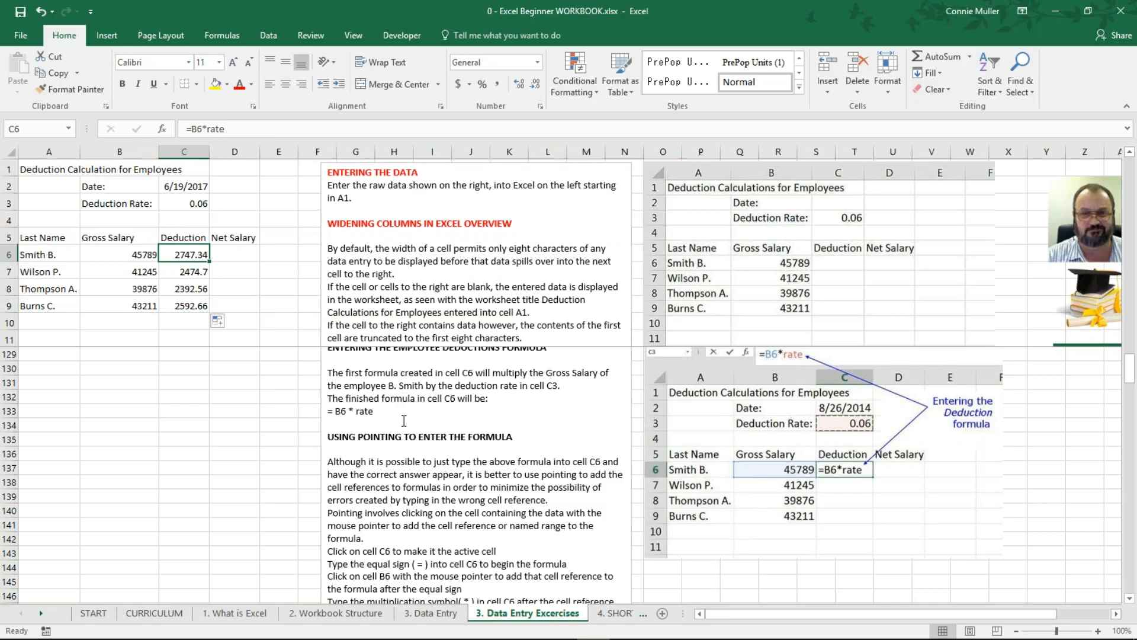
{"action": "scroll", "coordinate": [403, 420], "scroll_direction": "down", "scroll_amount": 3}
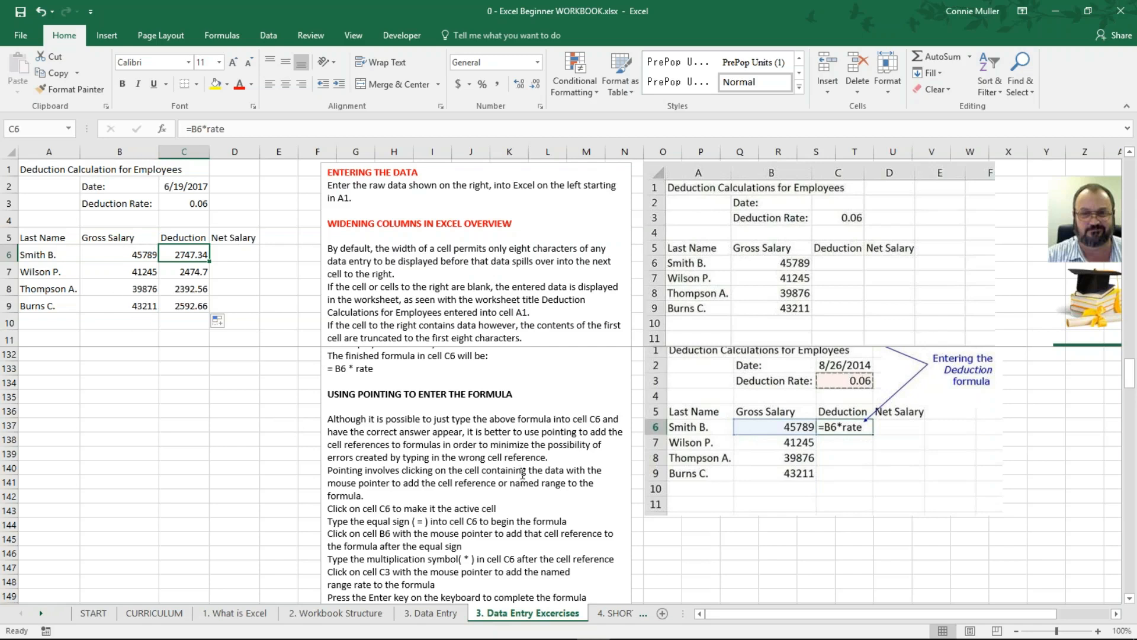
Step: Scroll the guide to 'Entering the Net Salary Formula' and select cell D6
{"action": "scroll", "coordinate": [522, 474], "scroll_direction": "down", "scroll_amount": 3}
{"action": "scroll", "coordinate": [522, 474], "scroll_direction": "down", "scroll_amount": 4}
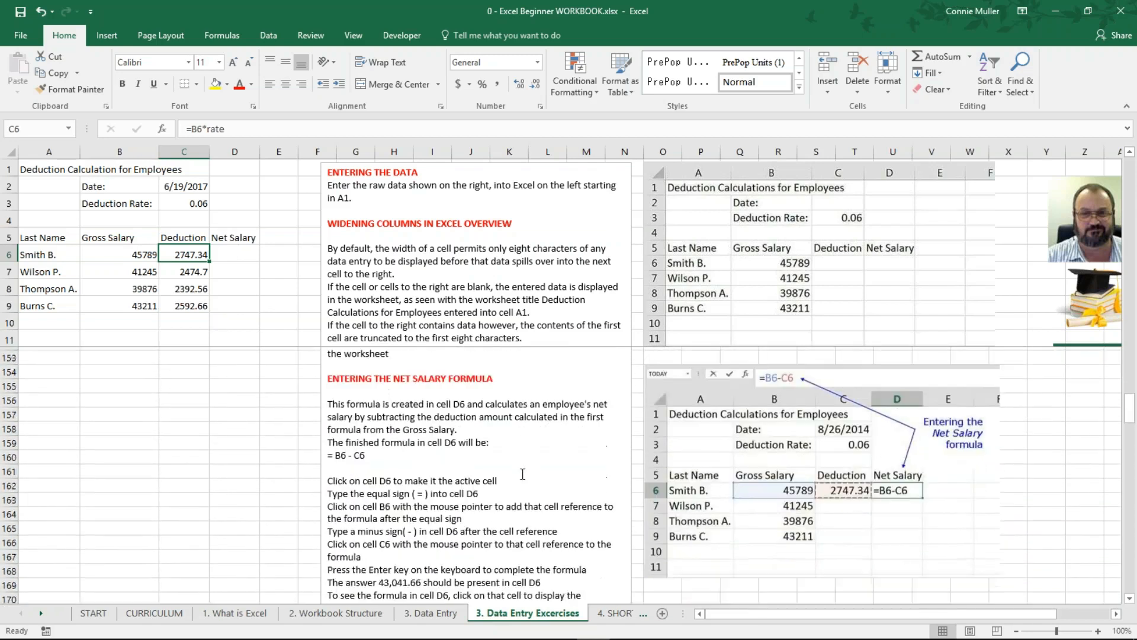
{"action": "scroll", "coordinate": [522, 474], "scroll_direction": "down", "scroll_amount": 1}
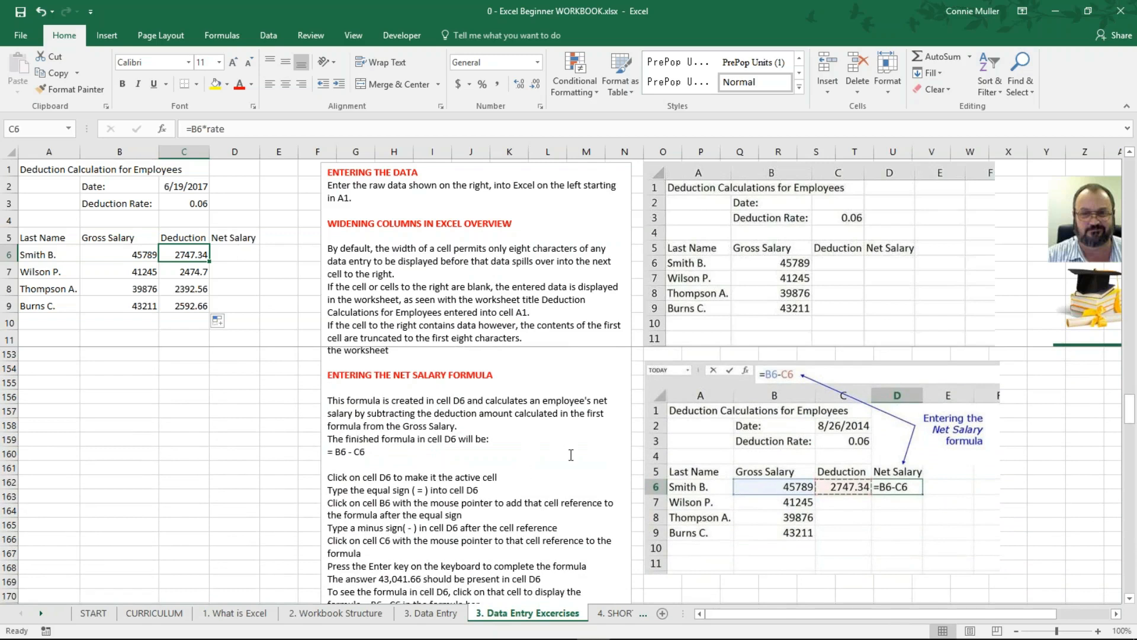
{"action": "left_click", "coordinate": [236, 255]}
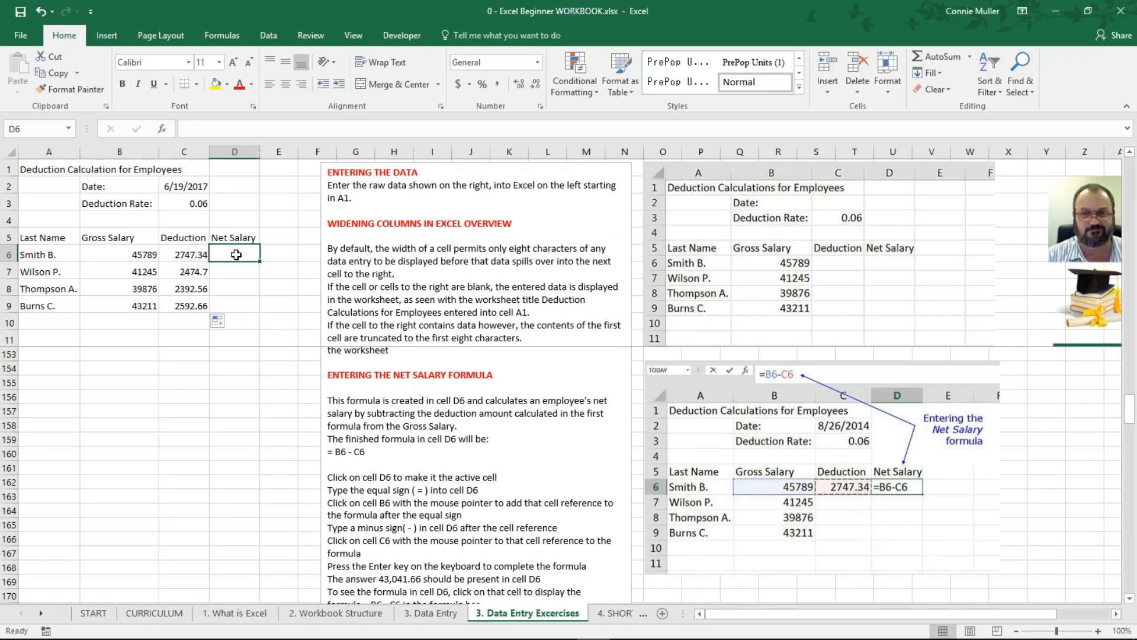